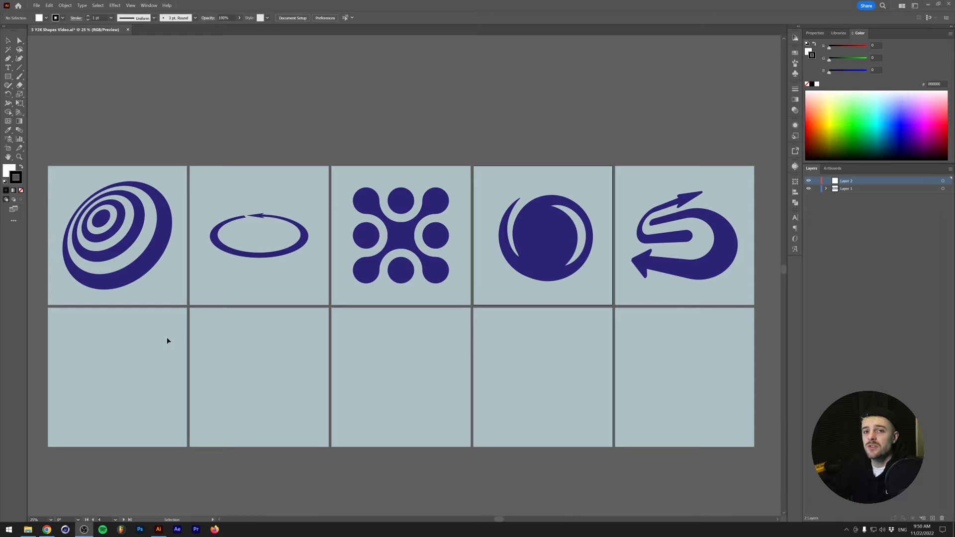
- Pick up the reference shape's dark blue fill and draw a circle about 243 px wide at the centre of the first empty artboard
scroll(152, 338, "up", 1)
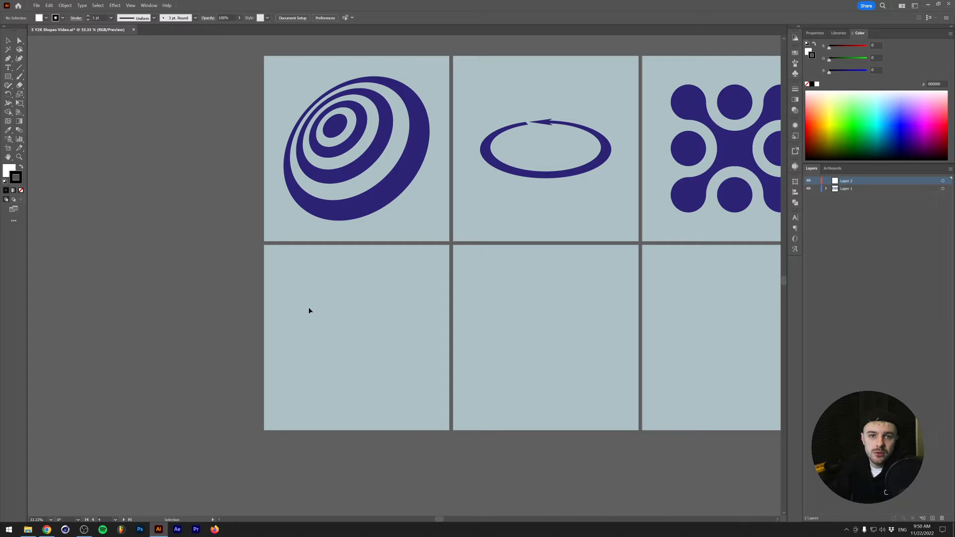
left_click(325, 151)
left_click(200, 155)
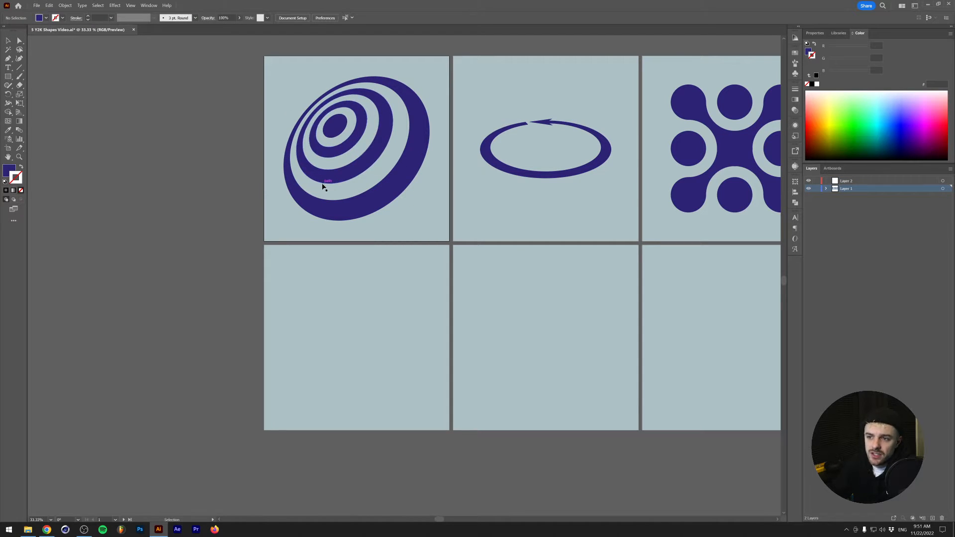
key("l")
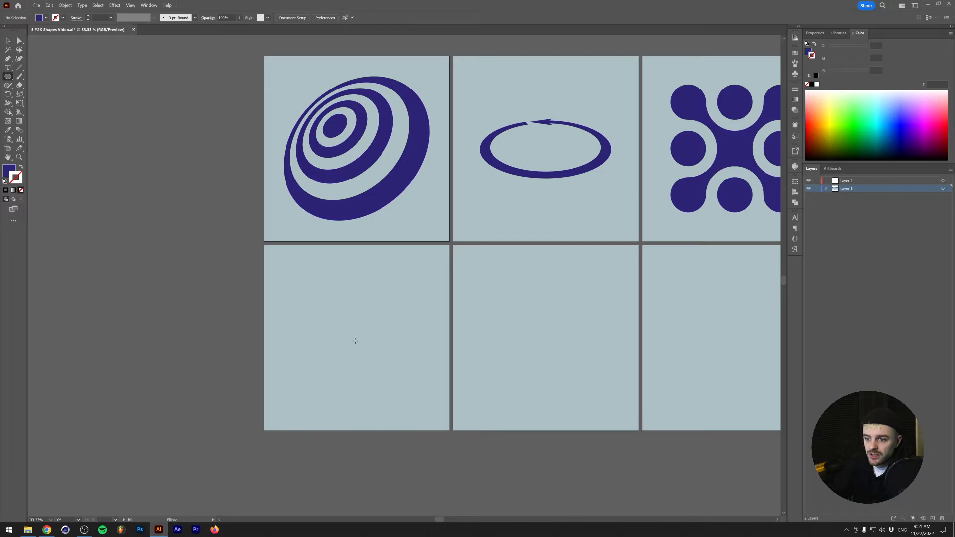
left_click_drag(355, 338, 379, 315)
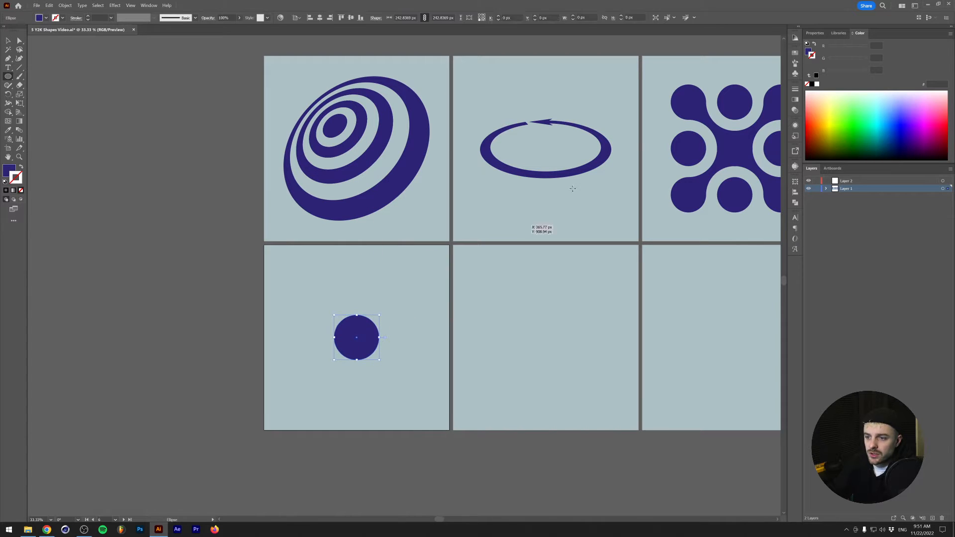
- Resize the circle to 150 px from its centre point with width and height proportions locked
left_click(815, 32)
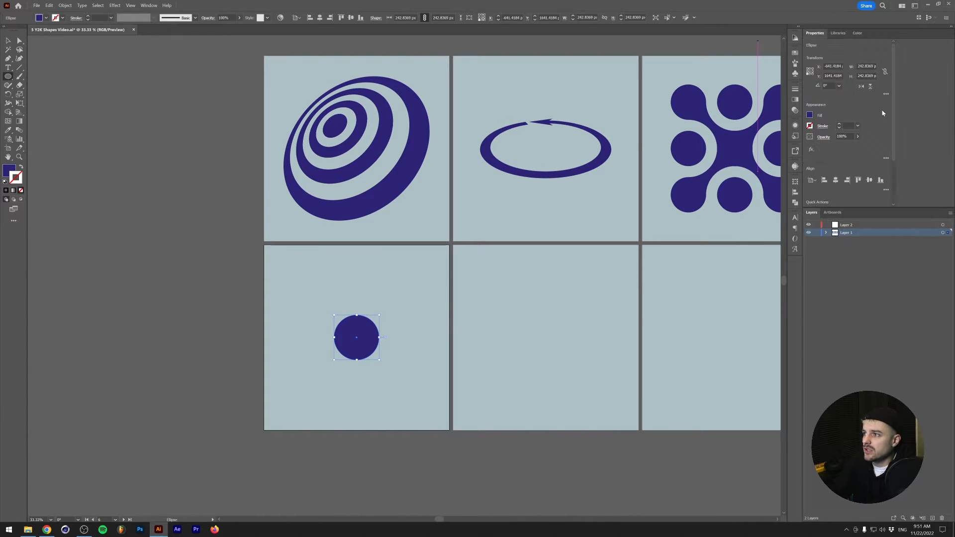
left_click(809, 72)
left_click(885, 72)
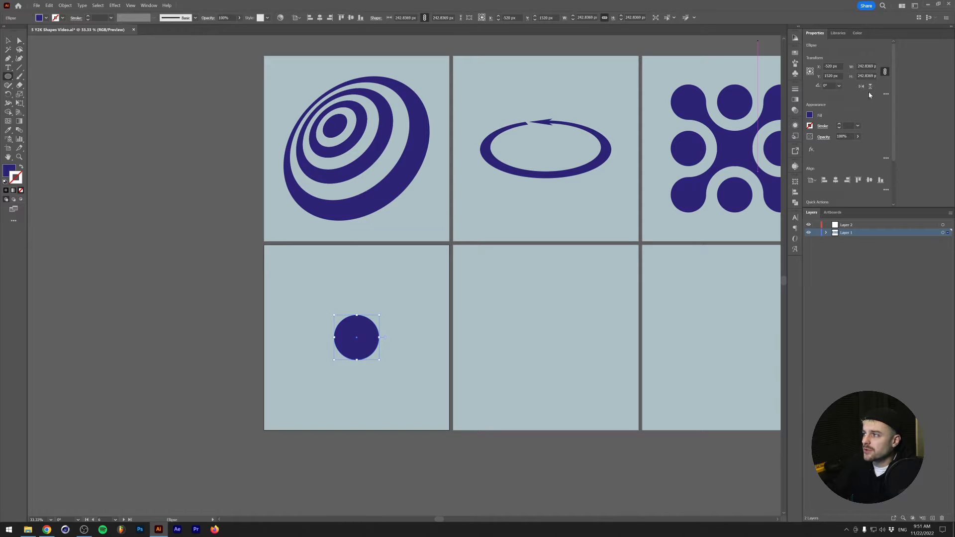
left_click(866, 66)
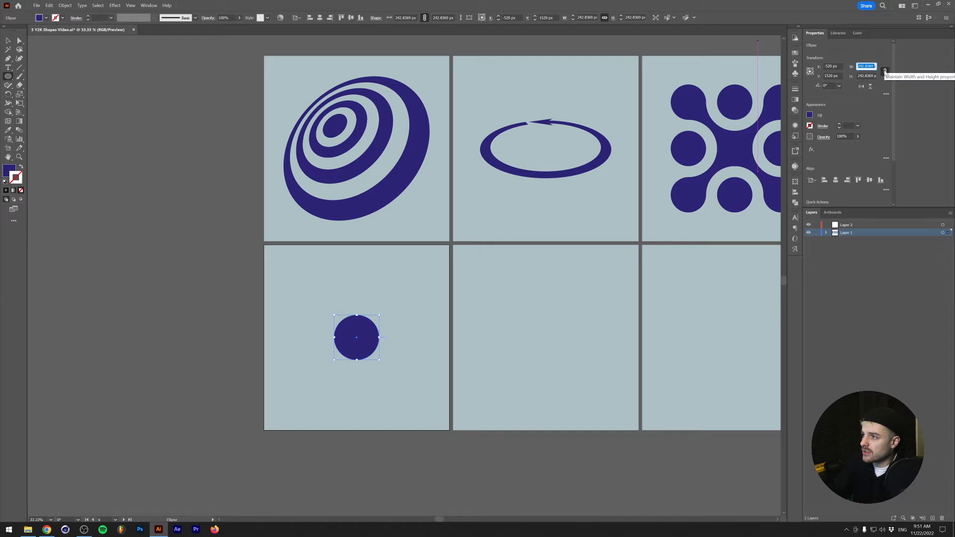
type("150")
key("Return")
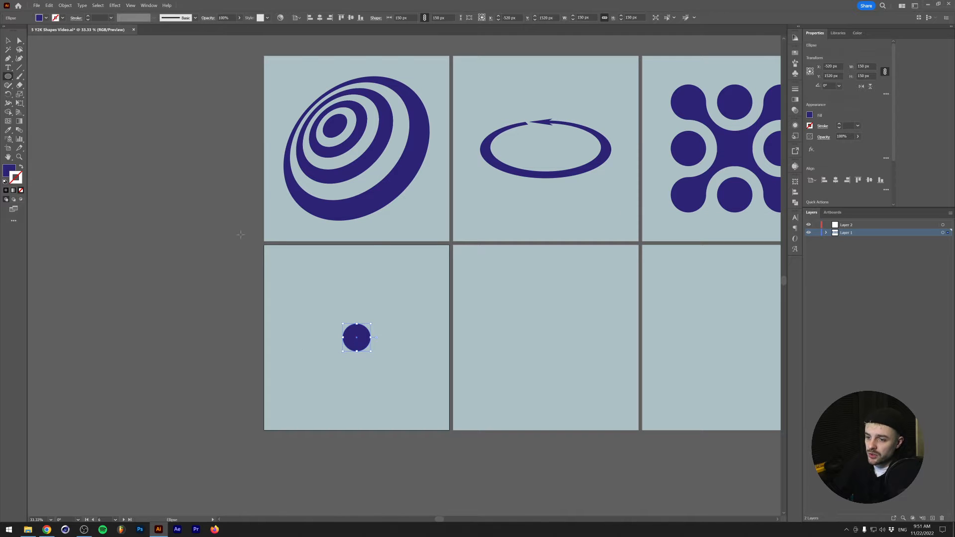
- Offset the 150 px circle's path outward by 50 px
left_click(65, 5)
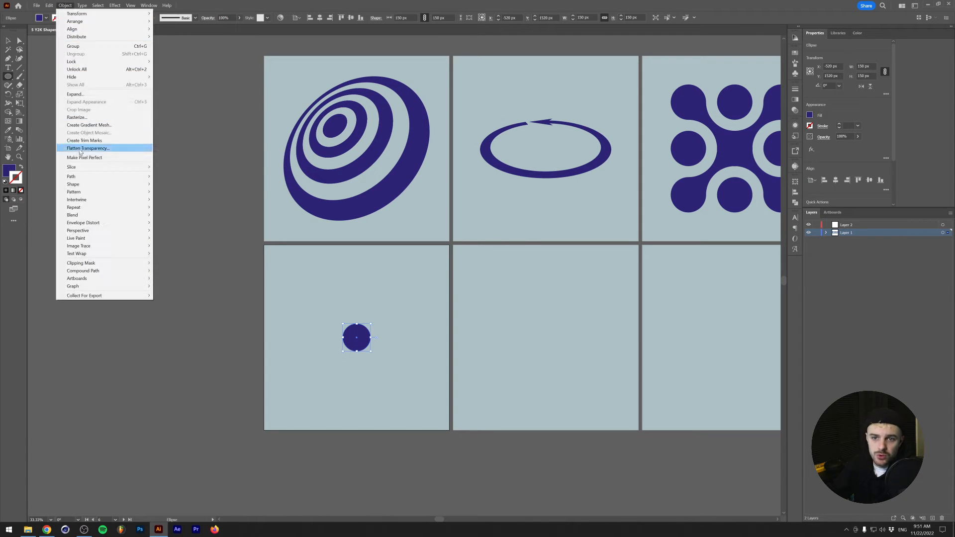
mouse_move(85, 179)
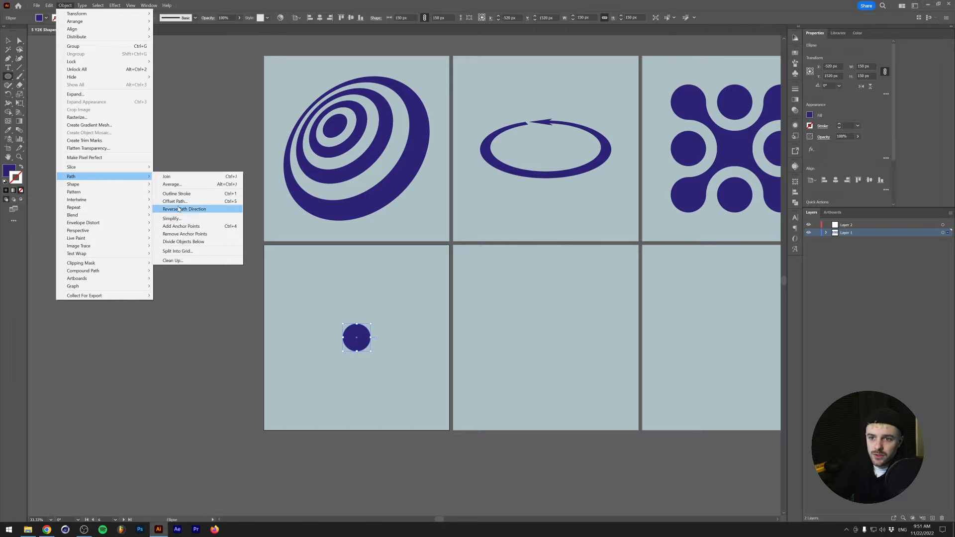
left_click(174, 201)
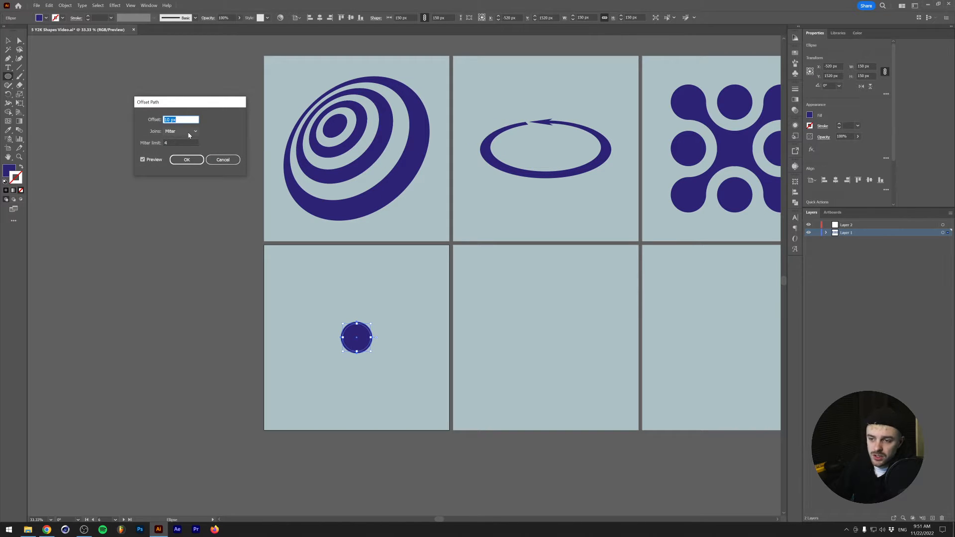
key("shift+Up")
key("shift+Up")
key("shift+Up")
key("shift+Up")
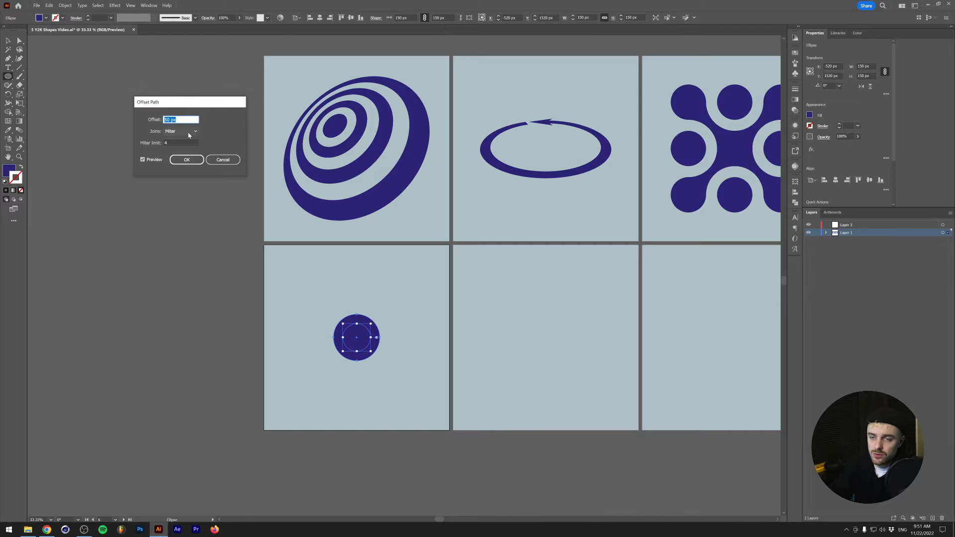
left_click(180, 159)
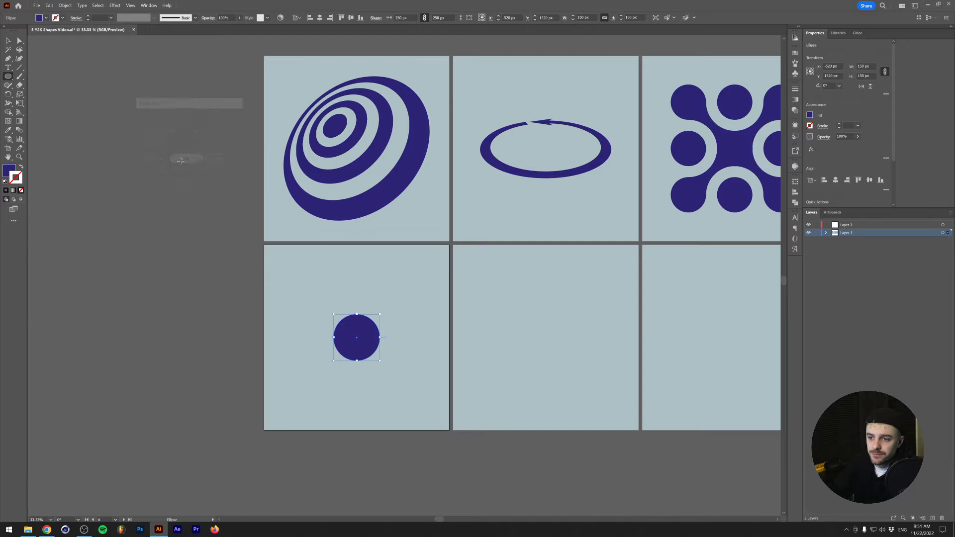
- Offset the outermost circle's path outward by 50 px three more times to add further concentric circles
left_click(65, 5)
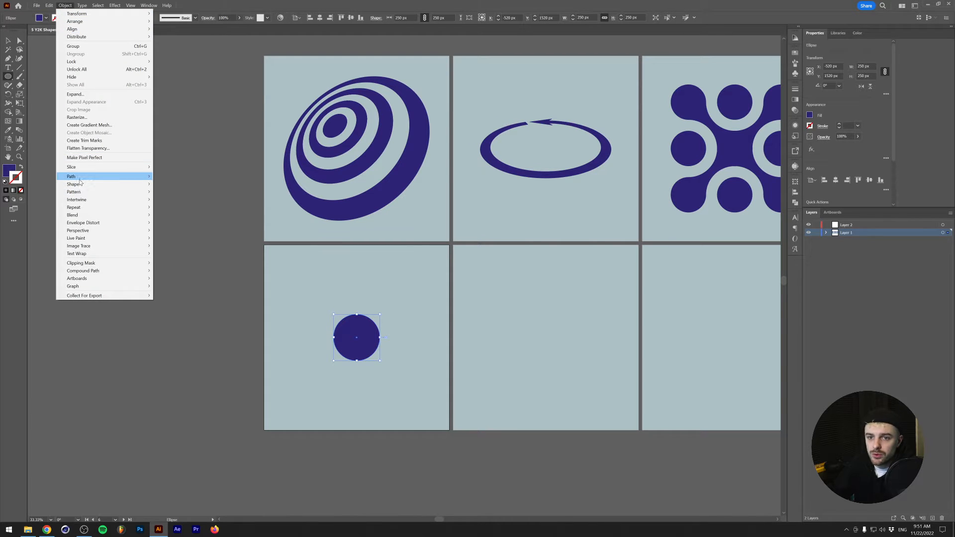
mouse_move(82, 177)
left_click(208, 202)
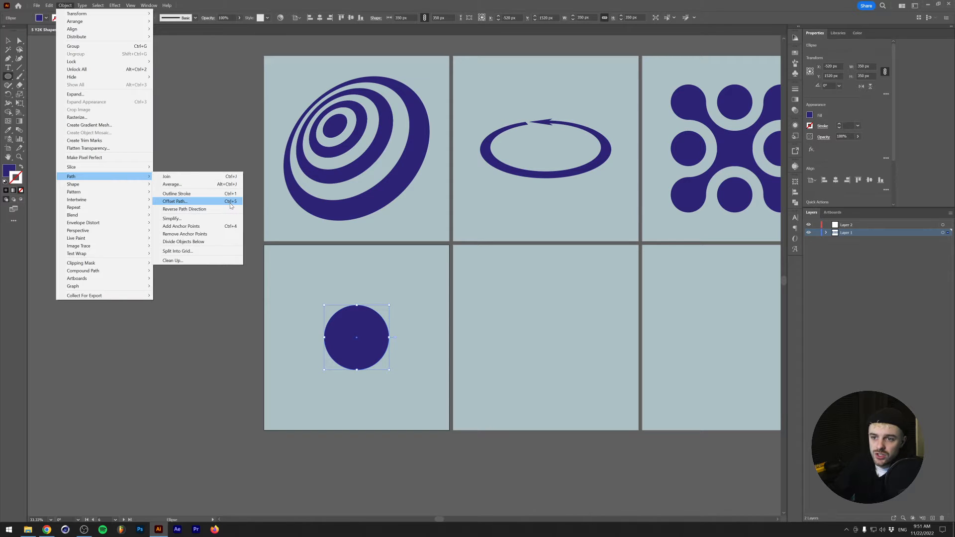
left_click(230, 202)
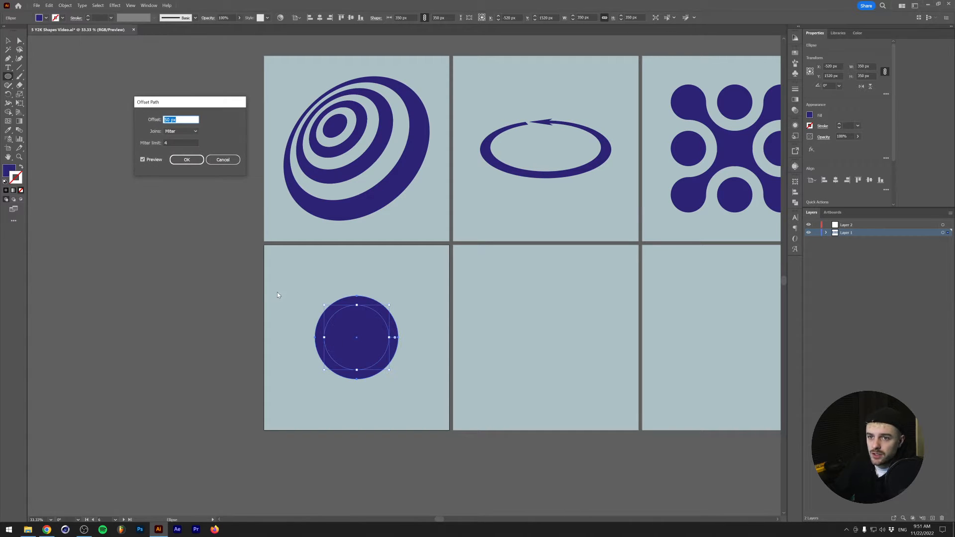
key("Return")
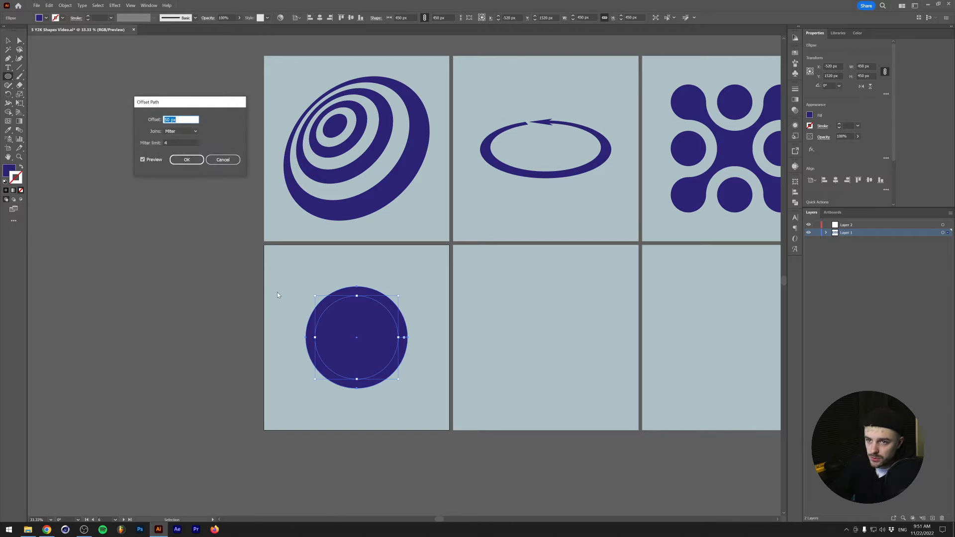
key("Return")
- Select only the outermost of the concentric circles and offset its path by another 50 px
key("v")
left_click_drag(287, 276, 400, 351)
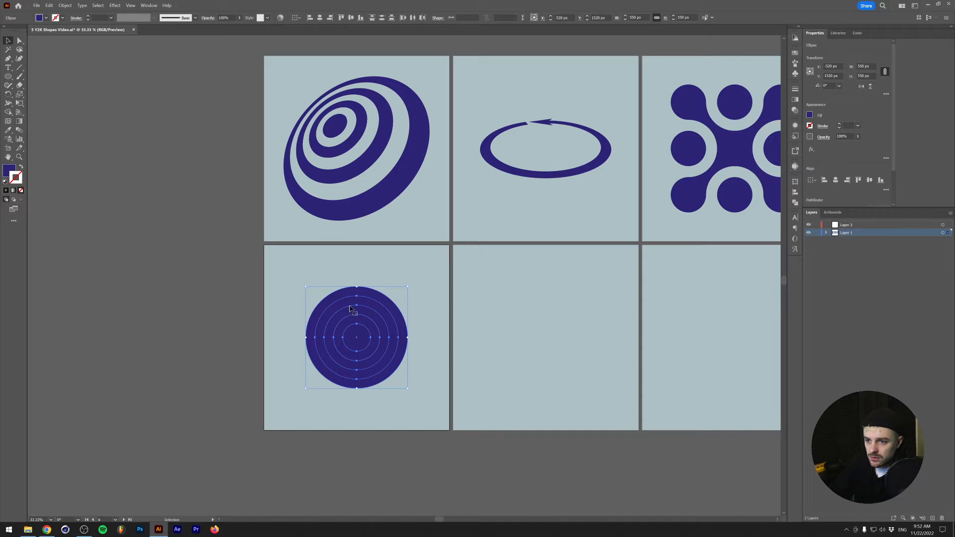
left_click(286, 291)
left_click(326, 305)
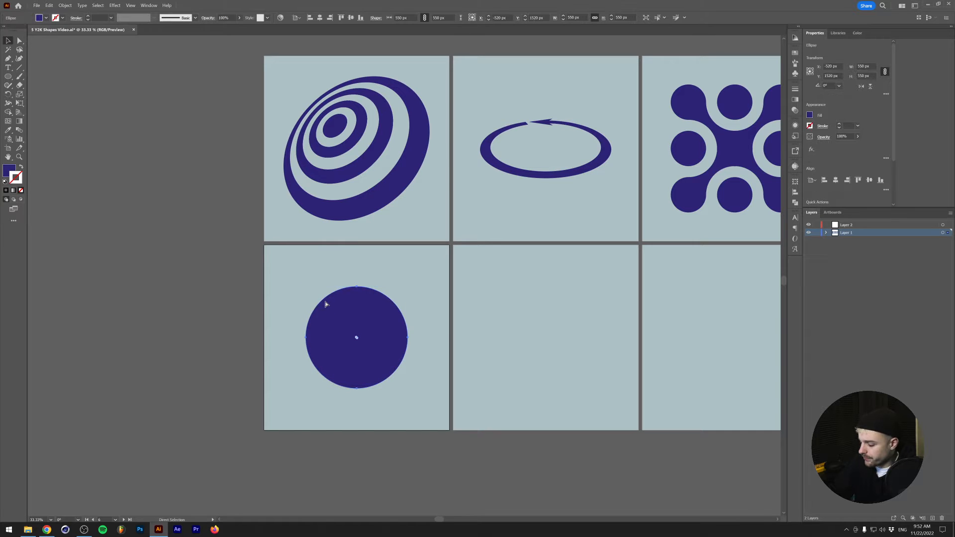
key("ctrl+shift+o")
key("Return")
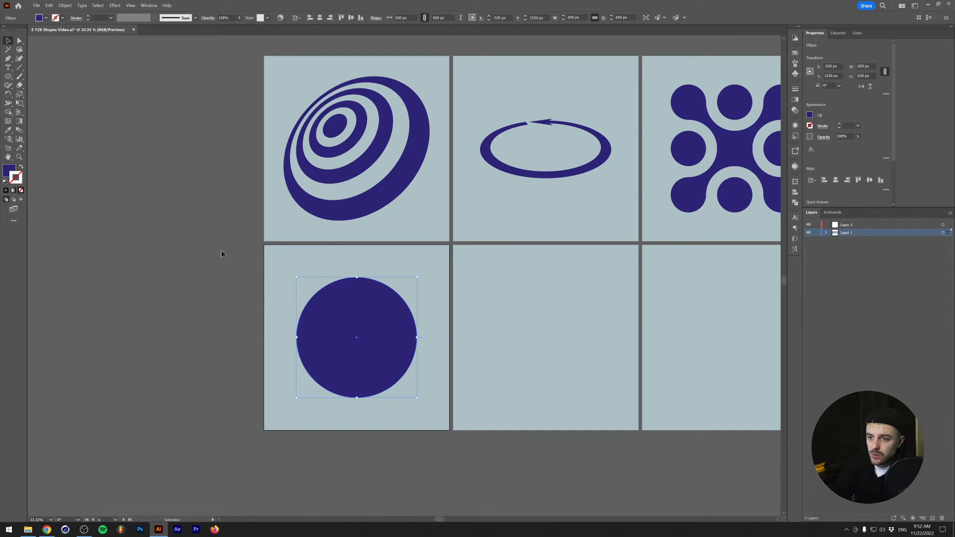
- Select all the concentric circles and cut out the first and third rings around the centre disc with the Shape Builder tool
left_click_drag(222, 251, 398, 387)
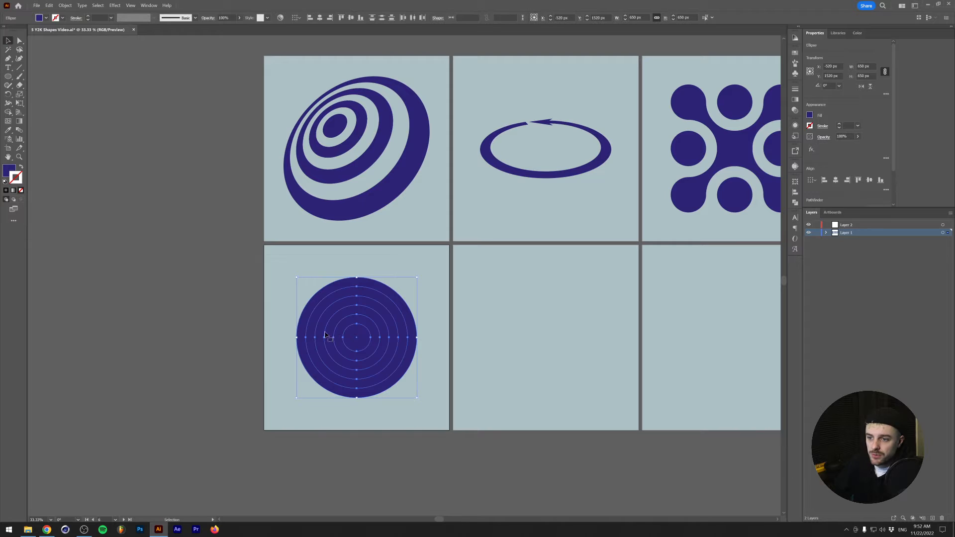
left_click(8, 113)
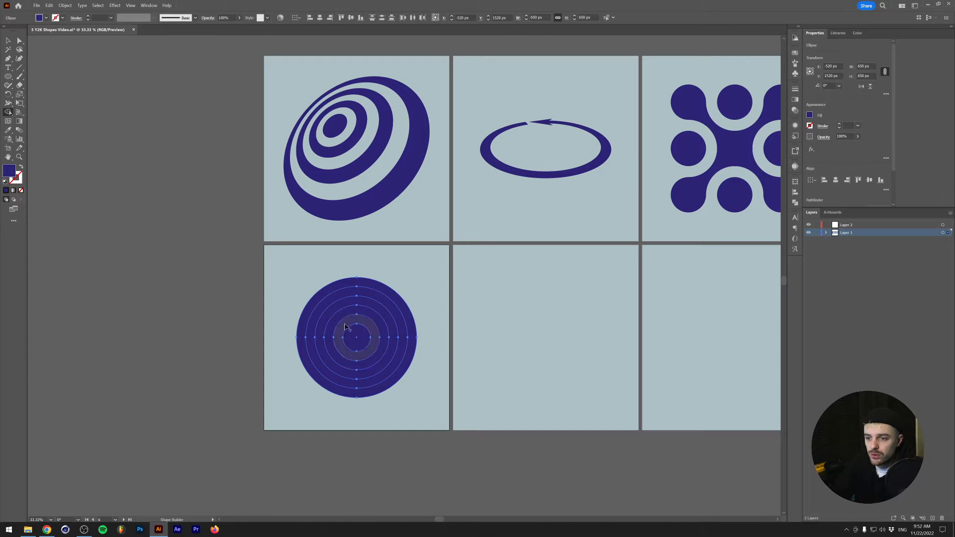
scroll(343, 326, "up", 2)
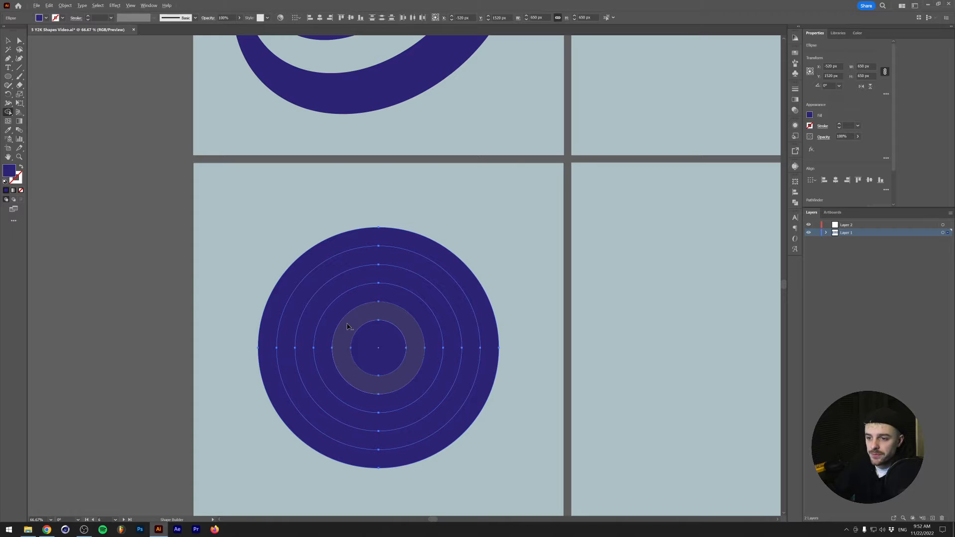
left_click(353, 320, "alt")
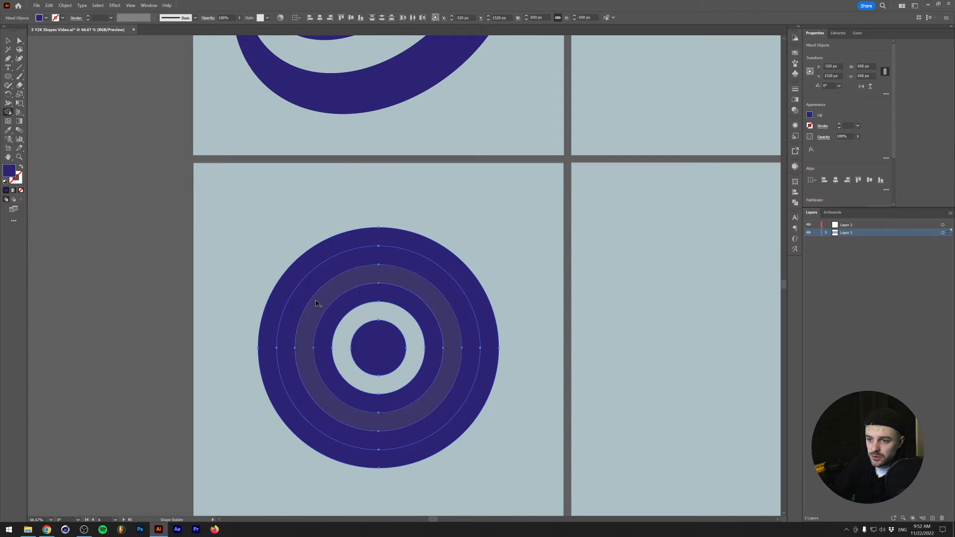
left_click(315, 301, "alt")
left_click_drag(291, 283, 298, 291)
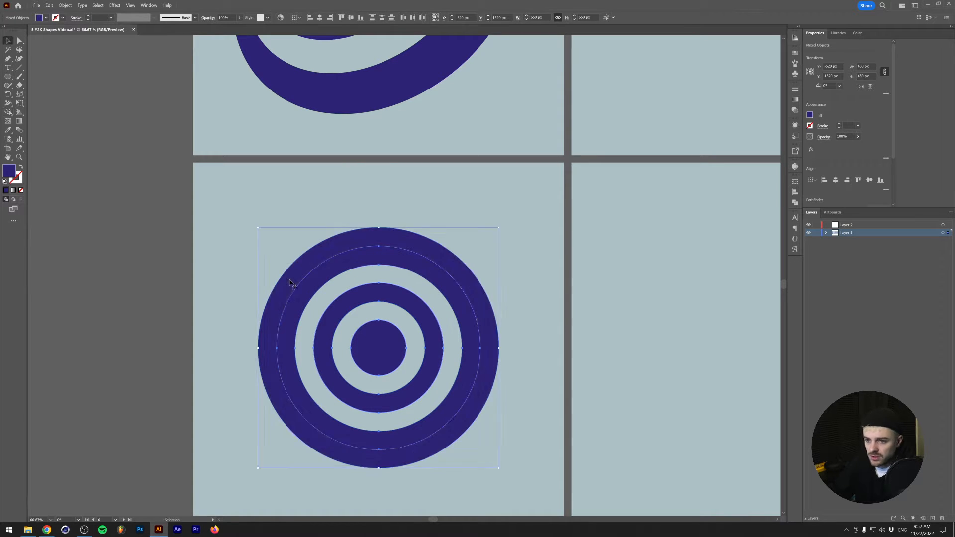
- Select the outermost ring and offset its path by 50 px to form a circle 750 px wide
key("v")
left_click(273, 260)
left_click(289, 269)
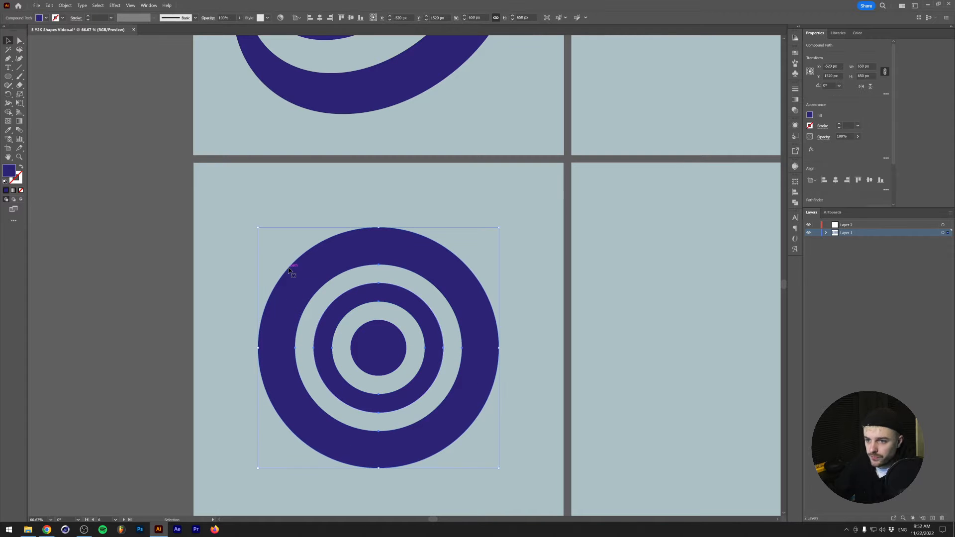
key("ctrl+alt+o")
key("Return")
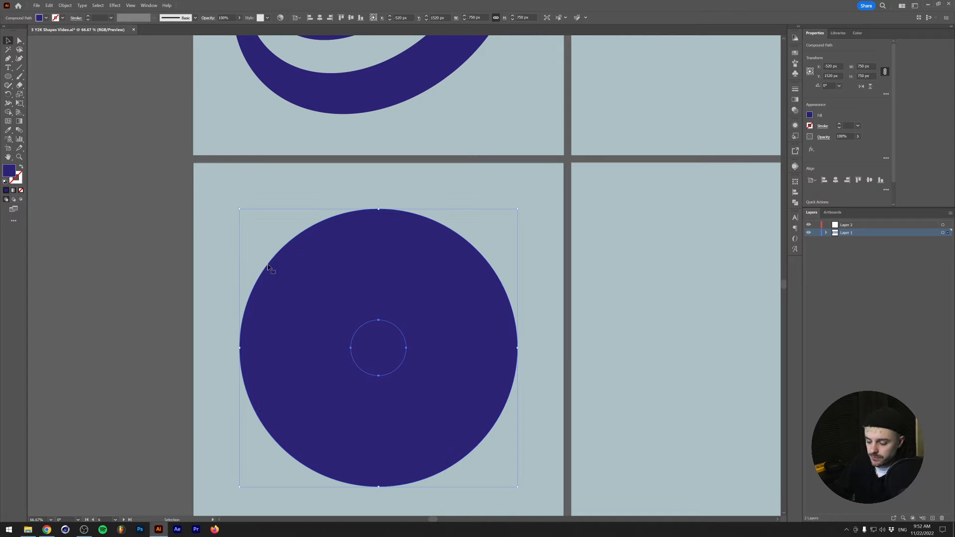
- Select all the concentric circles and remove every other ring with the Shape Builder tool, leaving a centre disc and three rings
left_click_drag(204, 245, 433, 396)
left_click(8, 112)
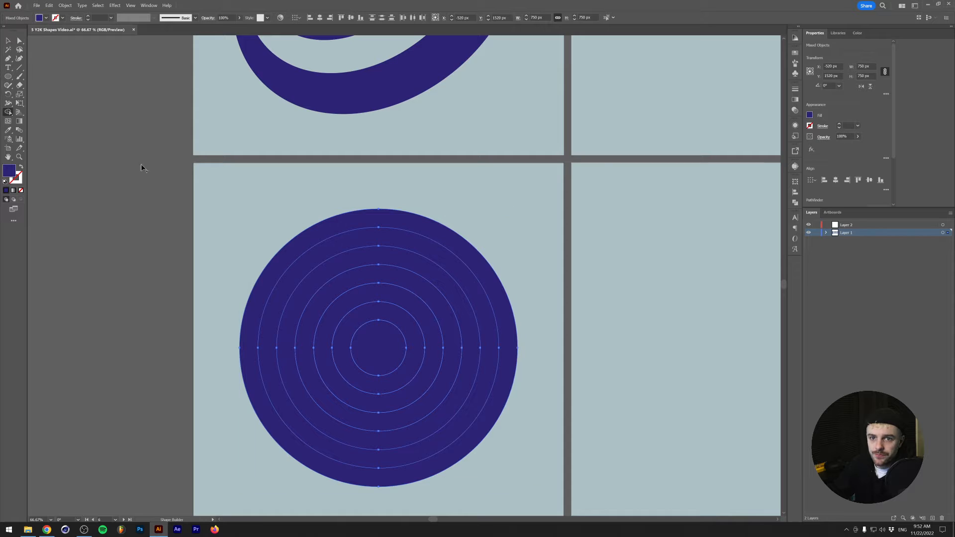
left_click(310, 255, "alt")
left_click(341, 289, "alt")
left_click(361, 316, "alt")
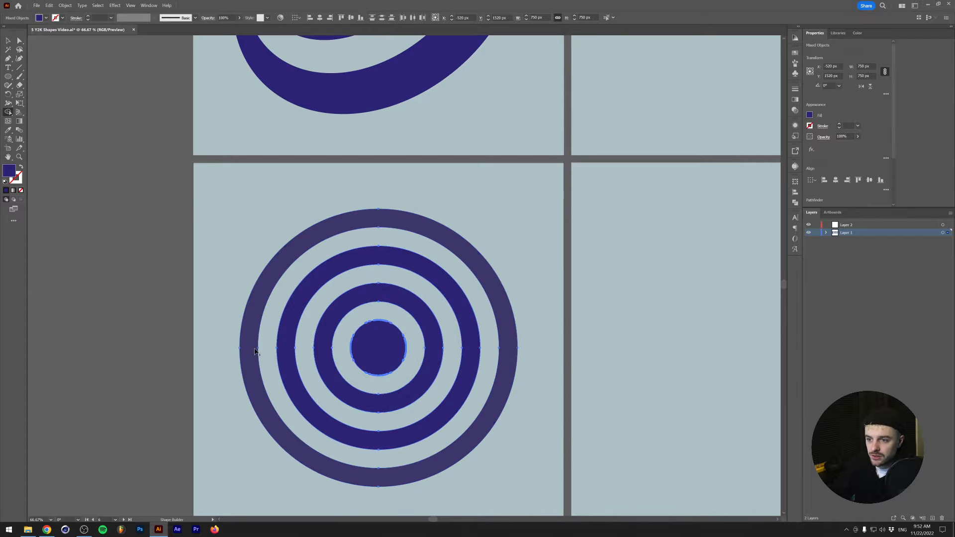
key("v")
left_click(198, 337)
- Group the centre disc and its concentric rings
scroll(198, 339, "down", 1)
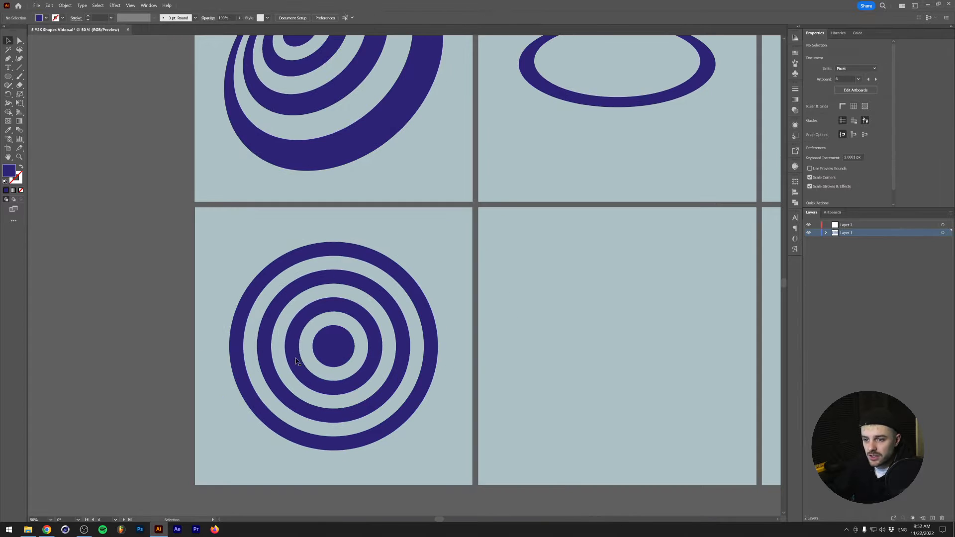
scroll(199, 337, "down", 1)
scroll(203, 331, "up", 1)
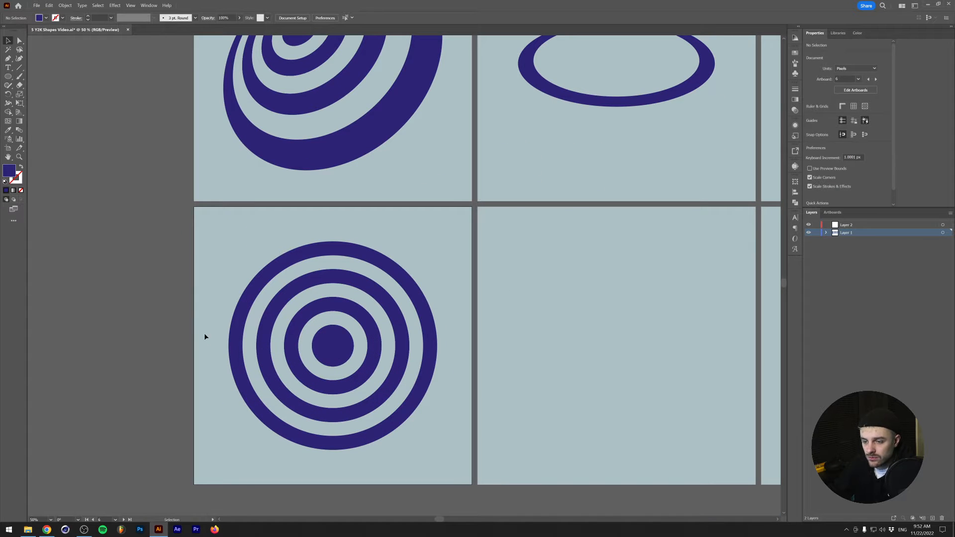
scroll(191, 278, "down", 1)
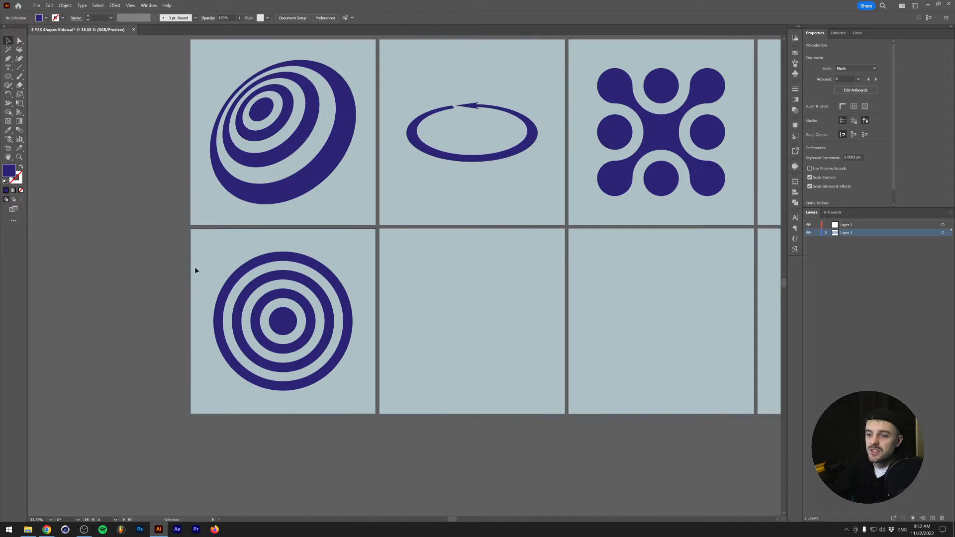
left_click(318, 380)
key("ctrl+g")
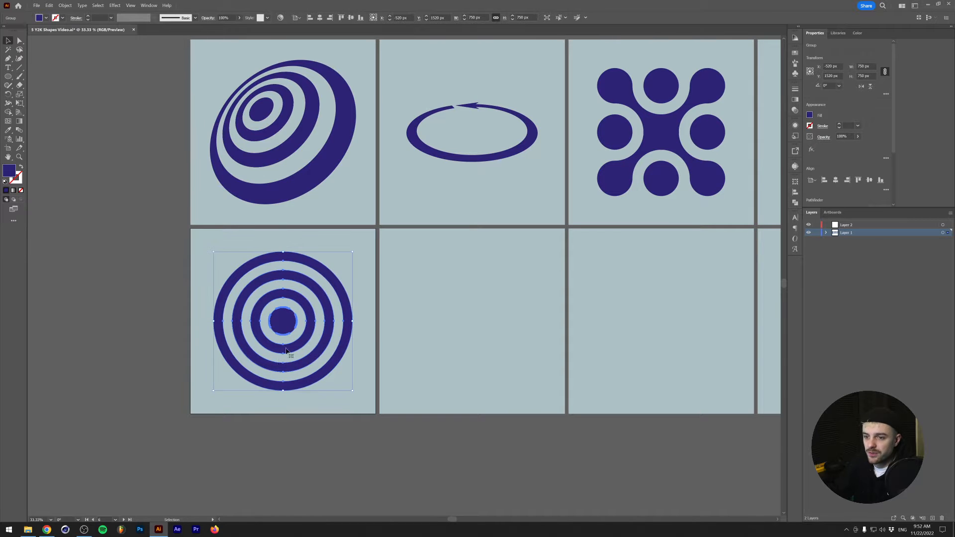
- Unite the shapes of the grouped centre disc and concentric rings with the Pathfinder
scroll(283, 361, "up", 1)
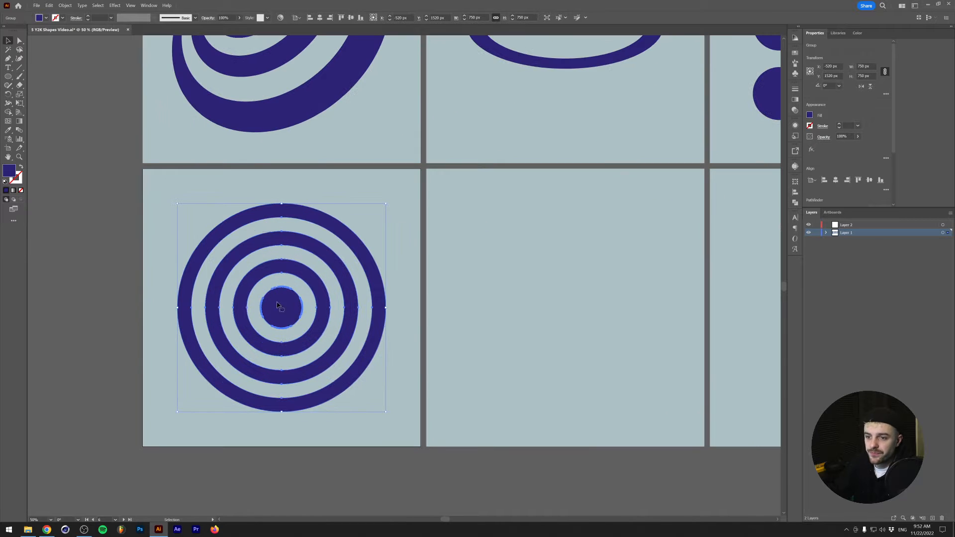
left_click(795, 203)
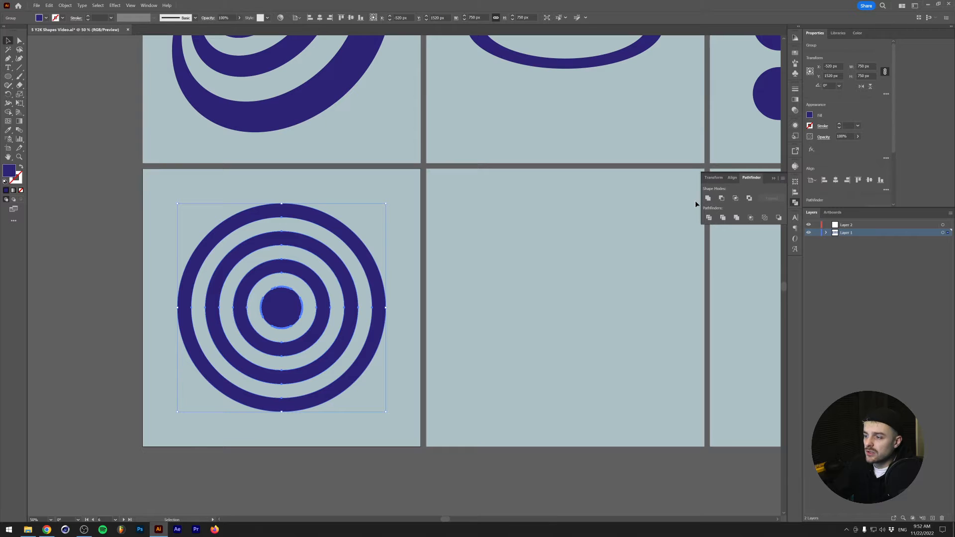
left_click(708, 199)
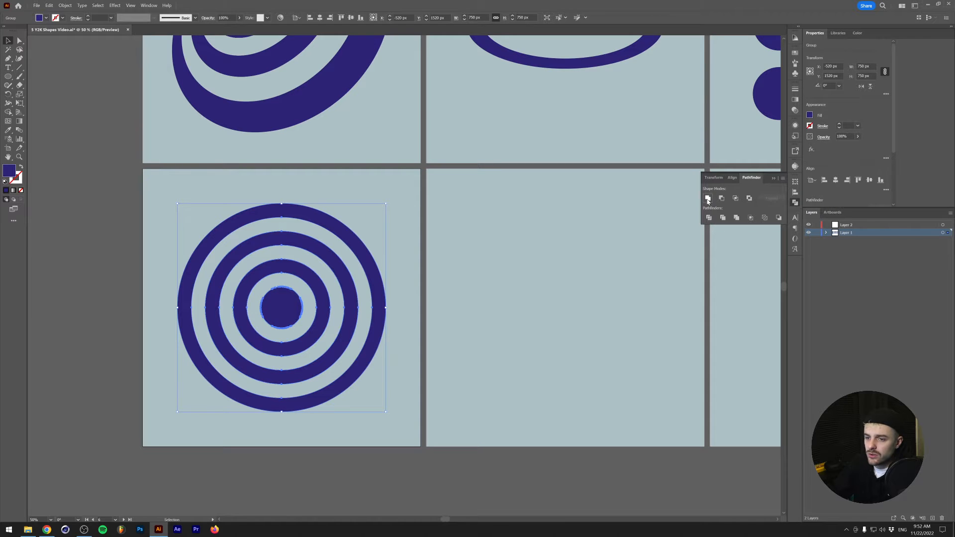
scroll(269, 355, "up", 2)
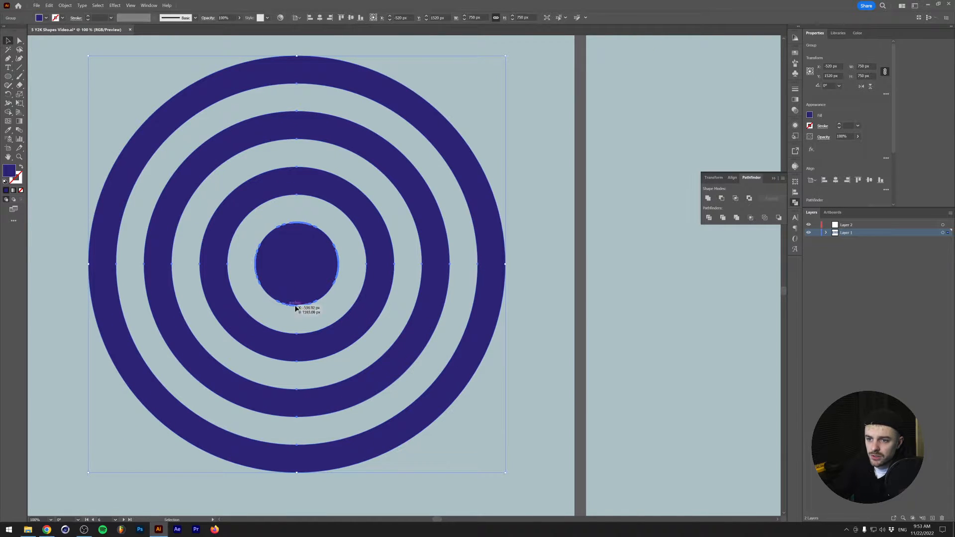
scroll(290, 309, "up", 5)
scroll(290, 308, "down", 7)
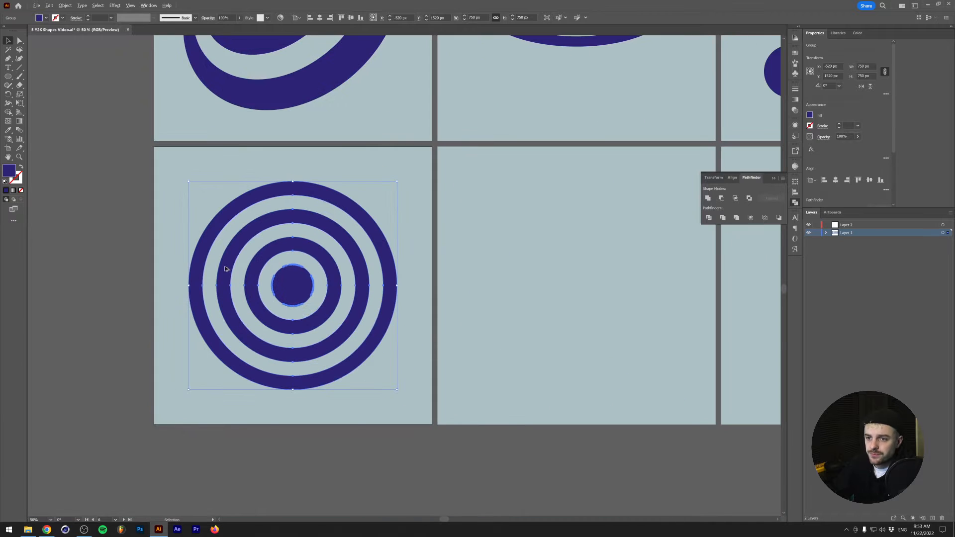
scroll(225, 267, "up", 2)
scroll(225, 267, "down", 1)
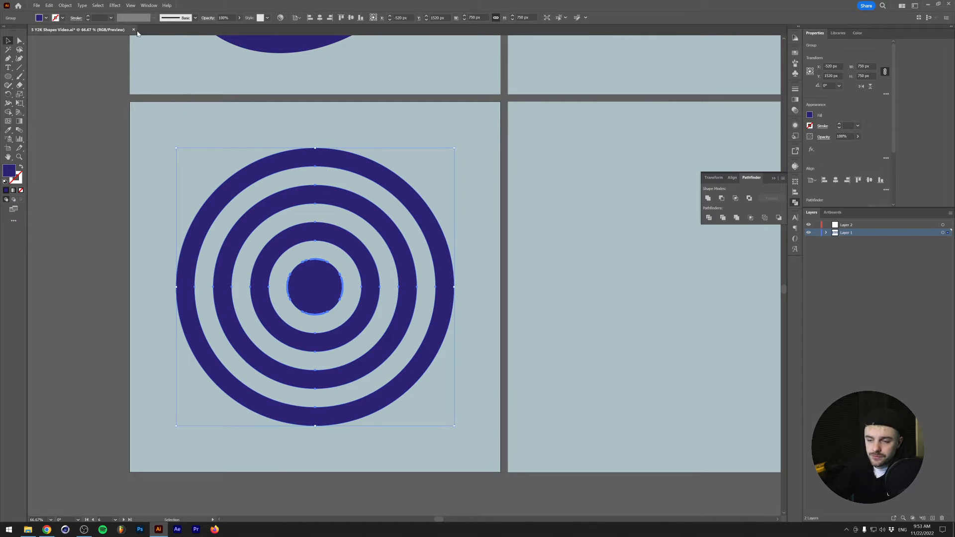
scroll(144, 193, "up", 2)
scroll(143, 195, "down", 2)
scroll(140, 194, "up", 2)
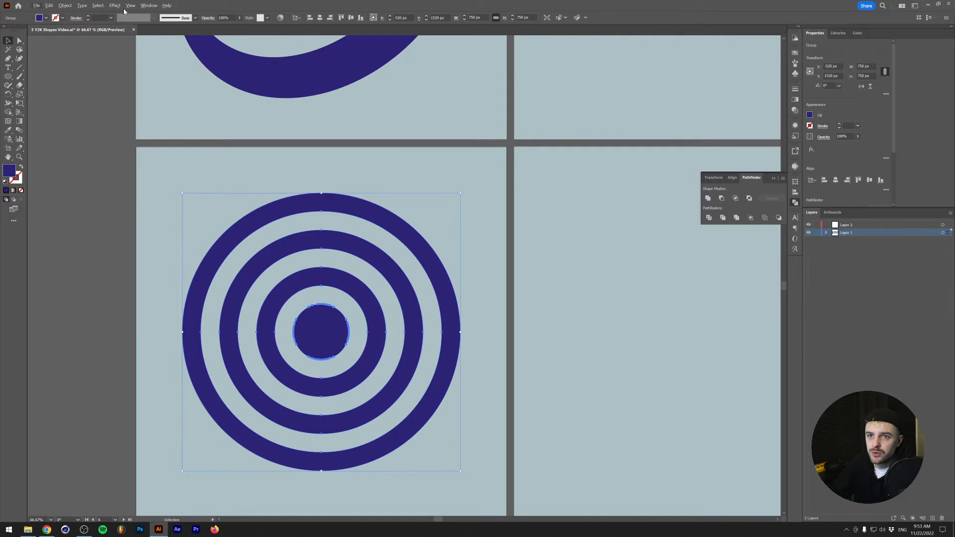
- Add a 3D Rotate (Classic) effect to the ring group with custom rotation angles of X 42°, Y 5° and Z 27°
left_click(116, 6)
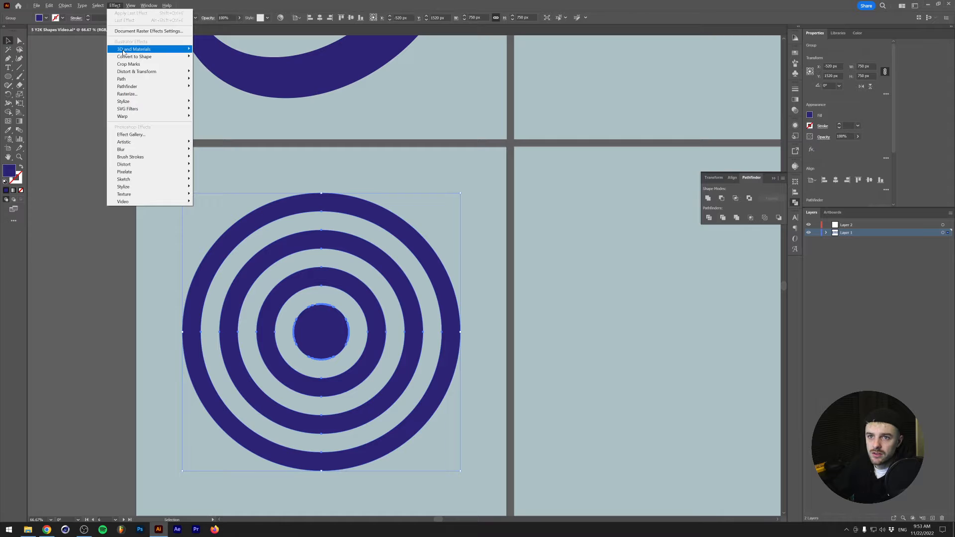
mouse_move(123, 52)
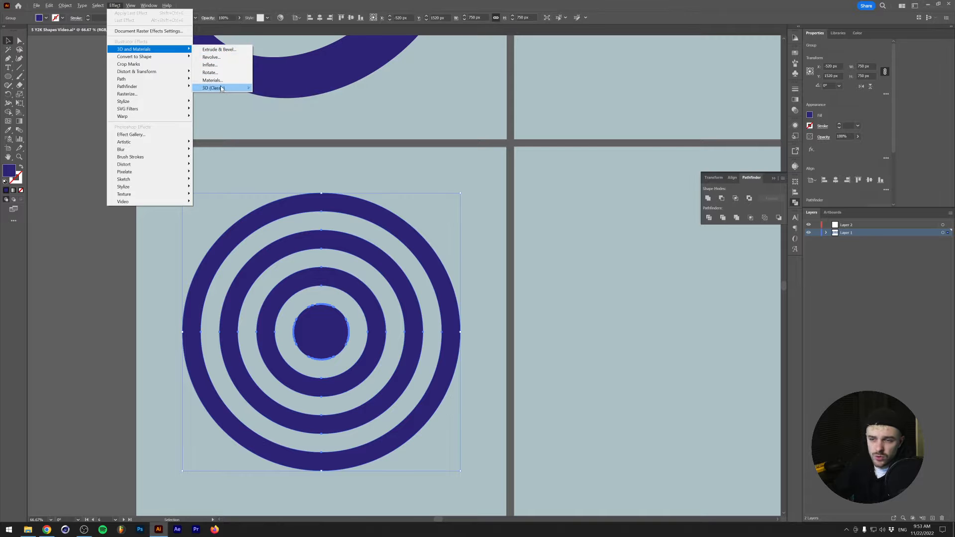
mouse_move(217, 90)
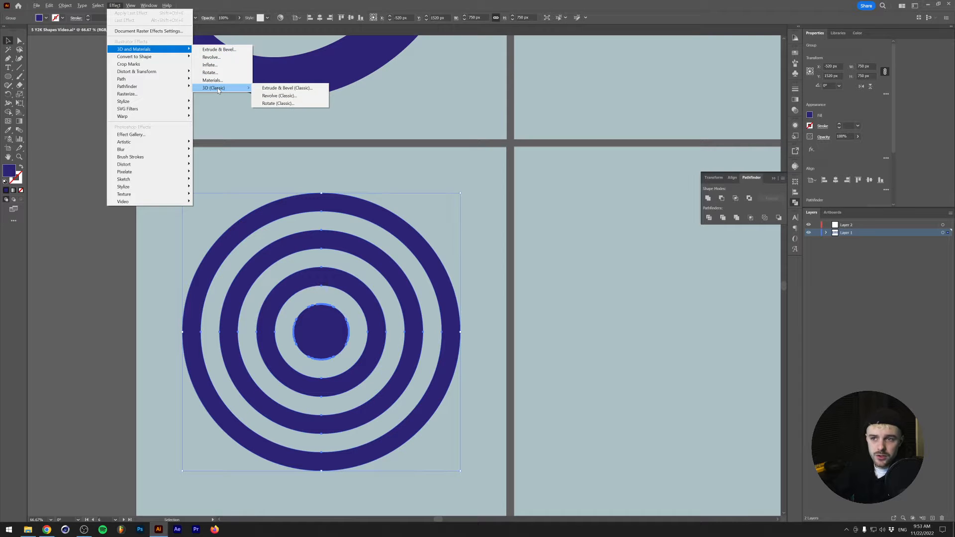
left_click(279, 103)
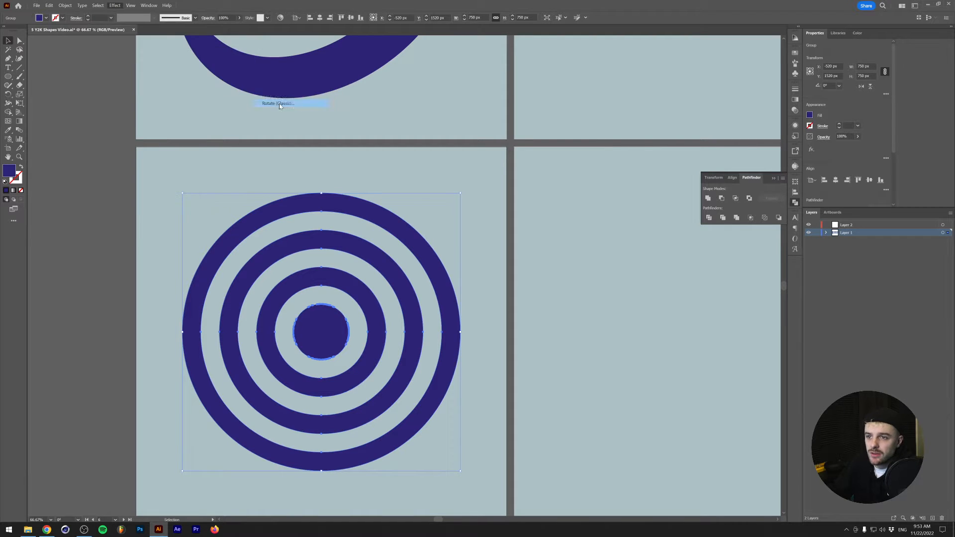
left_click_drag(645, 282, 541, 228)
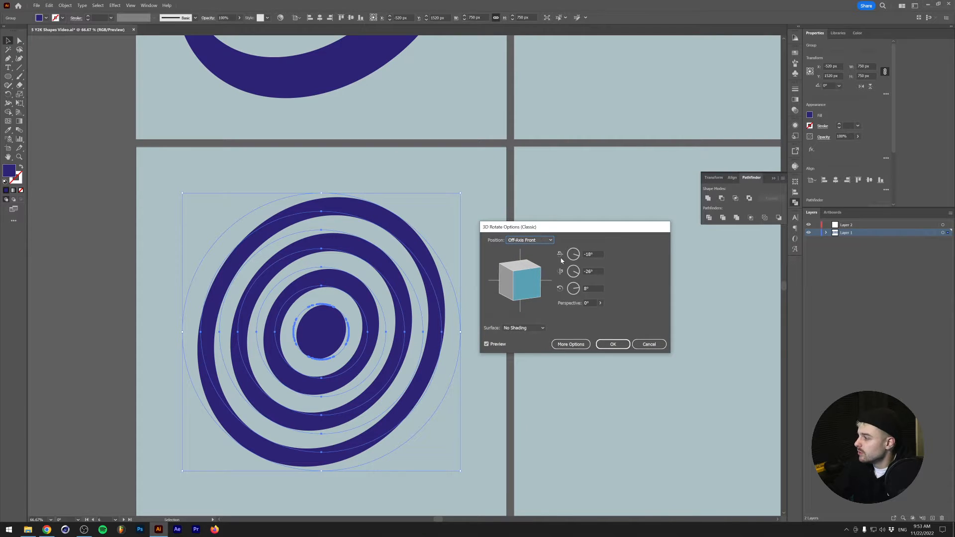
left_click_drag(522, 279, 515, 273)
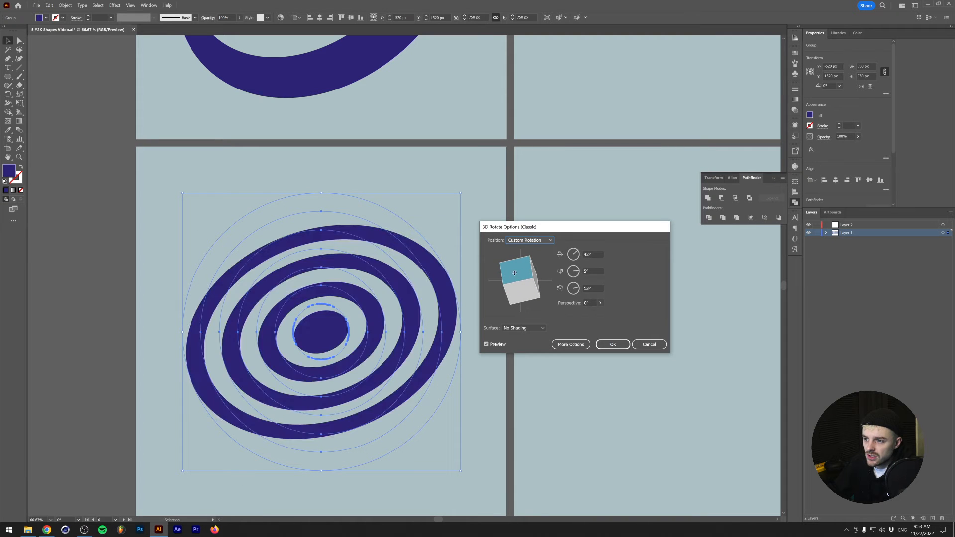
left_click_drag(577, 291, 583, 290)
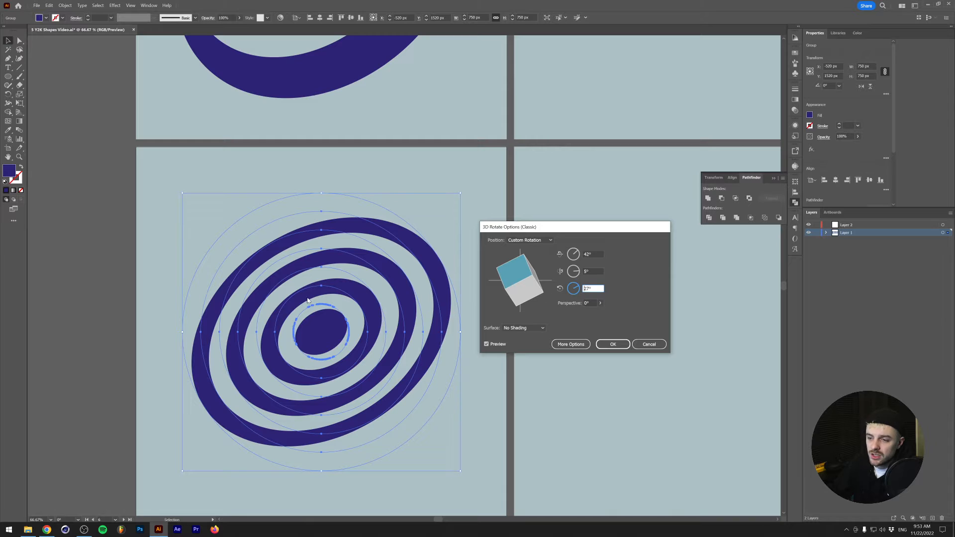
- Set the 3D rotation's perspective to 120°, adjust its angles to X 54°, Y 5° and Z 25°, and apply the effect
left_click(600, 303)
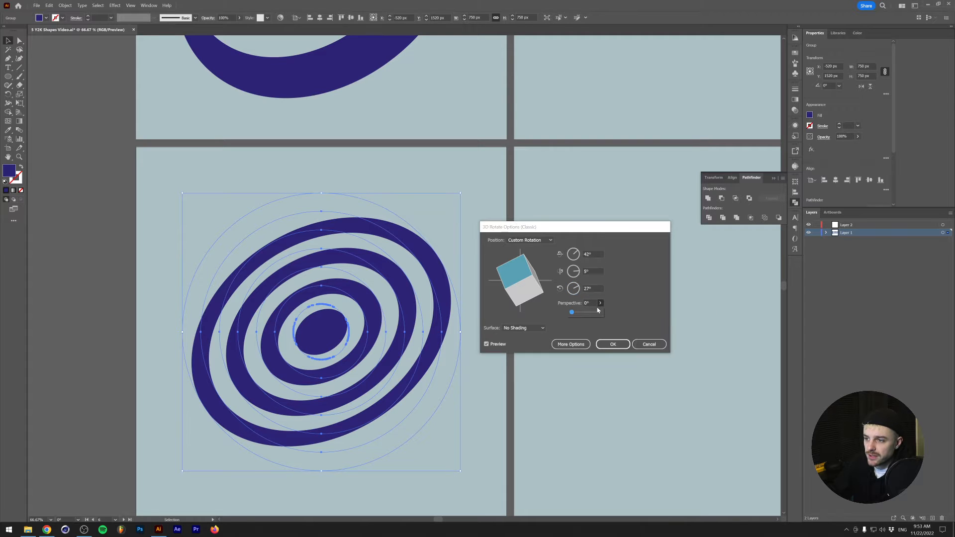
left_click_drag(571, 312, 591, 313)
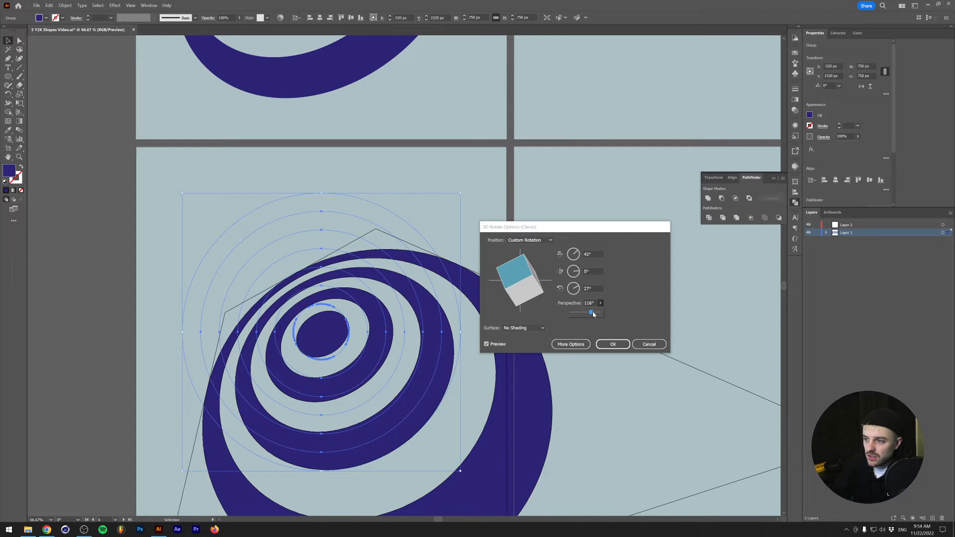
left_click_drag(594, 315, 595, 314)
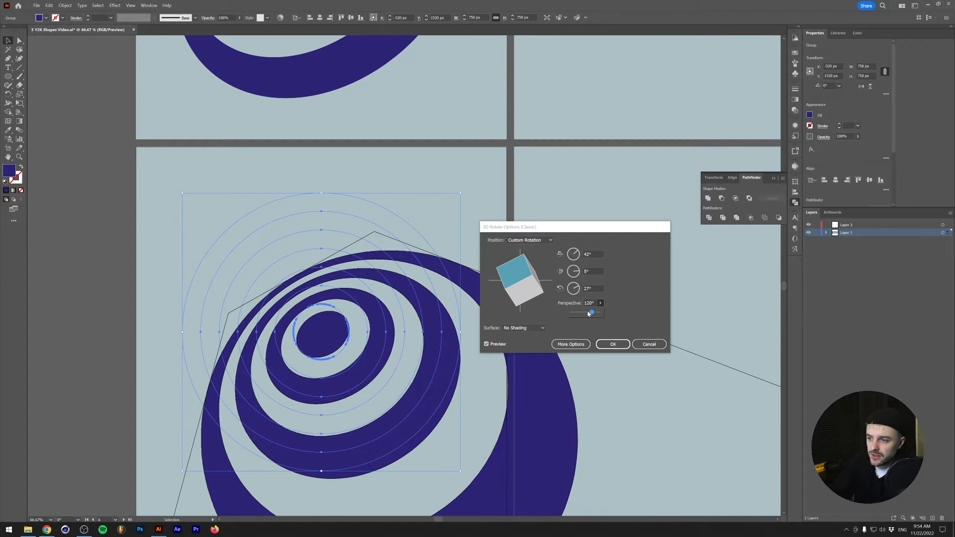
left_click_drag(509, 270, 507, 267)
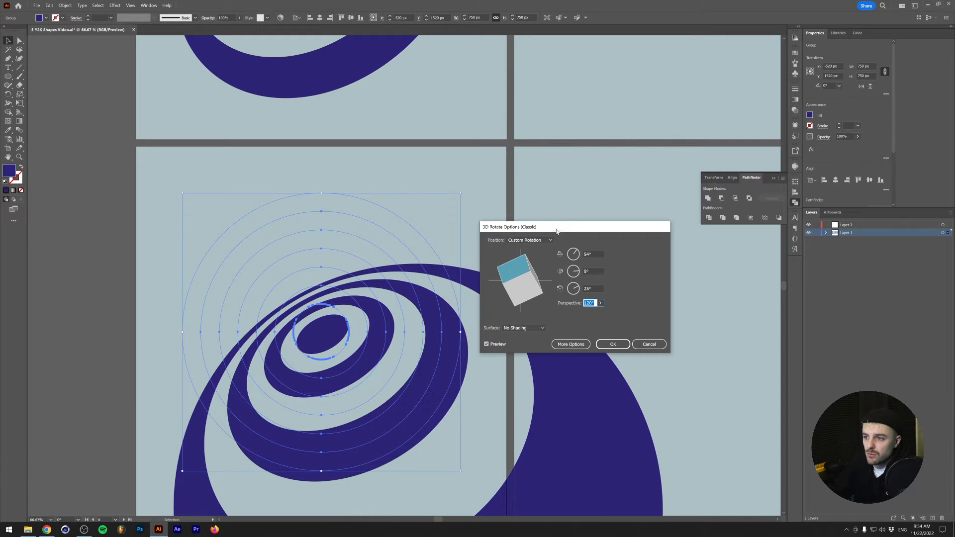
left_click(613, 344)
- Move the warped ring group up and left over its artboard and check its underlying paths in outline view
scroll(526, 332, "down", 2)
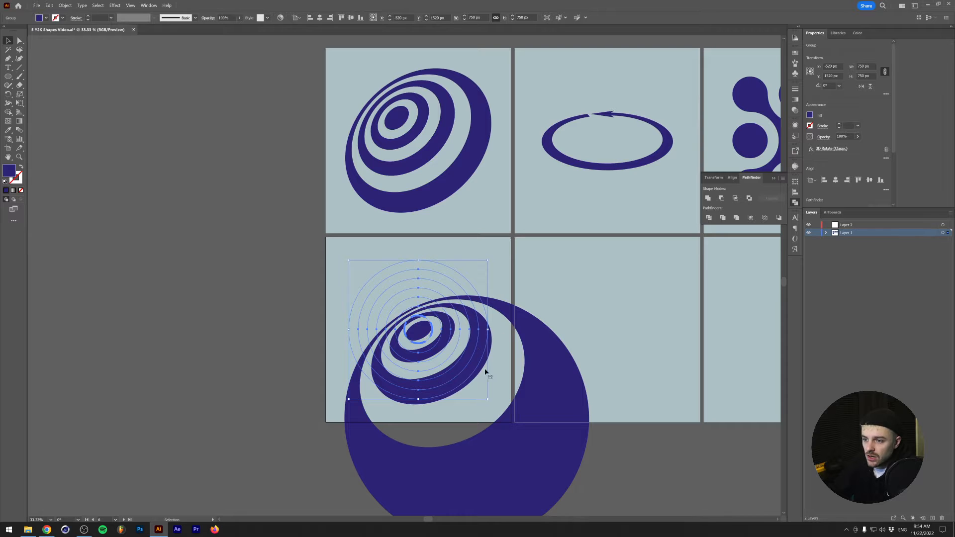
left_click_drag(500, 450, 471, 411)
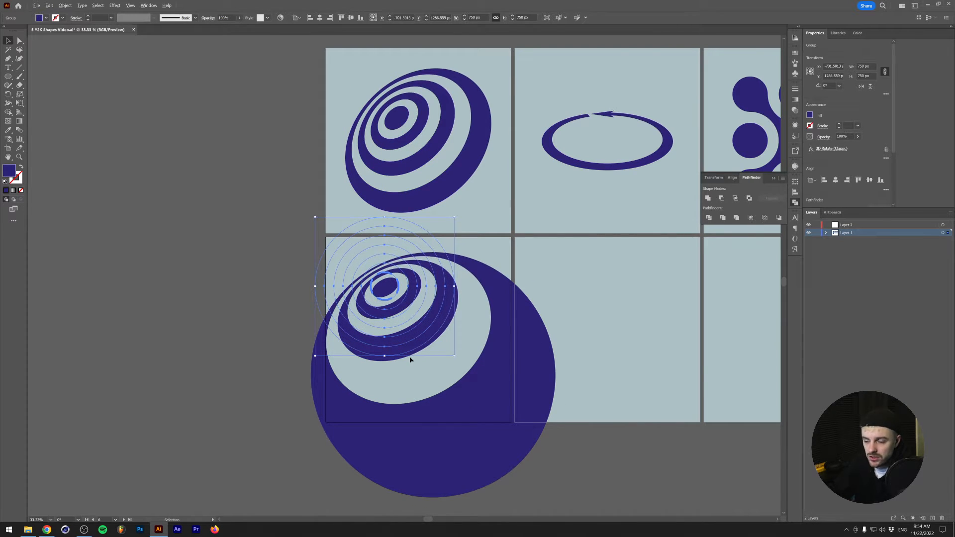
scroll(410, 356, "up", 1)
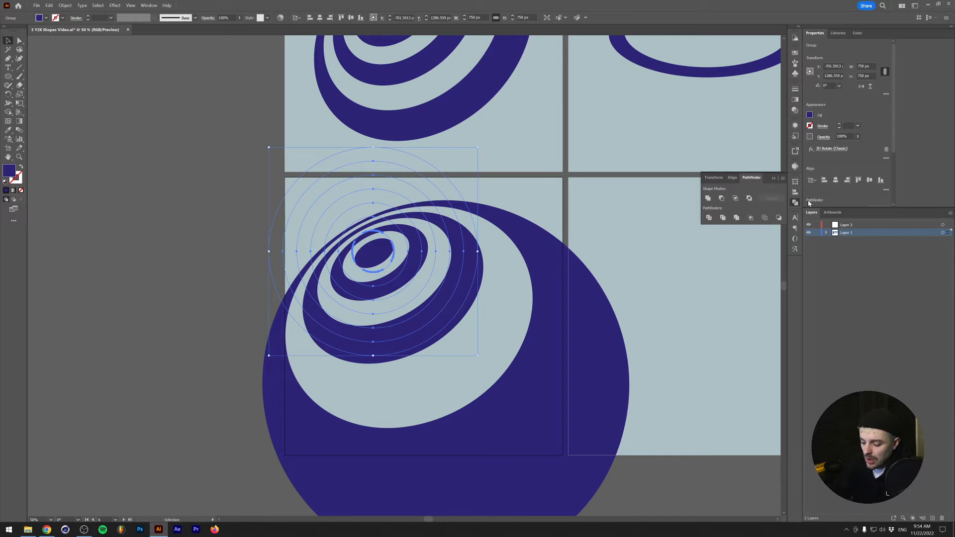
key("ctrl+y")
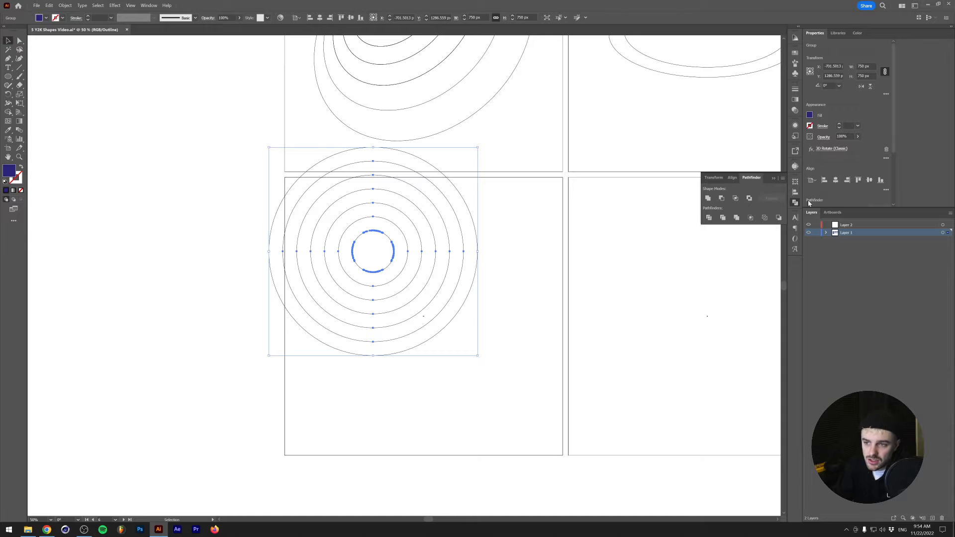
key("ctrl+y")
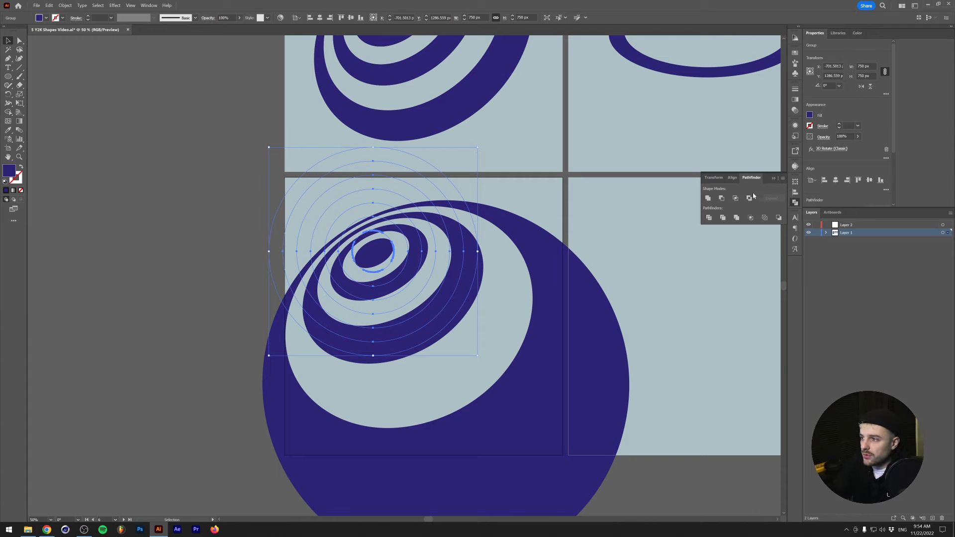
- Edit the group's 3D Rotate (Classic) effect to angles of about X 45°, Y 9° and Z 30°, keeping the 120° perspective
left_click(148, 6)
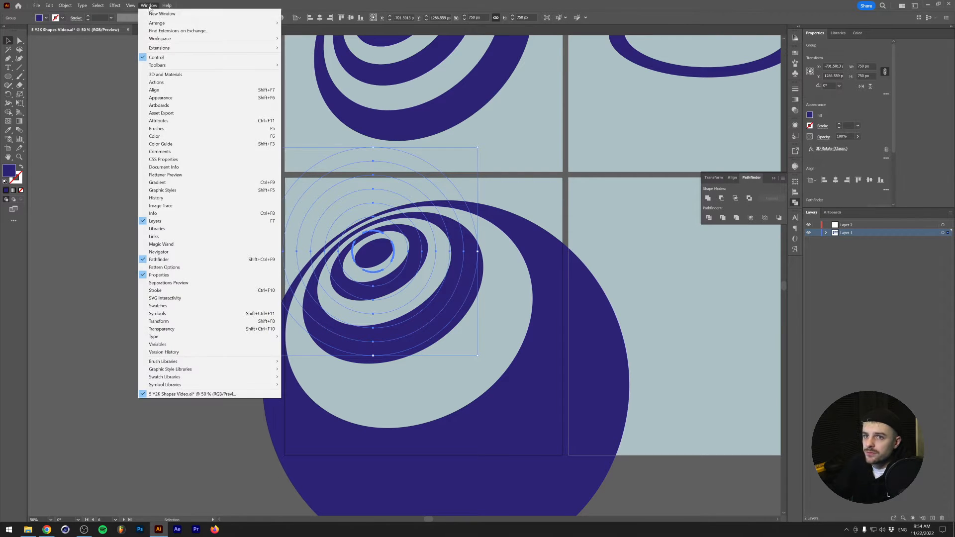
left_click(172, 101)
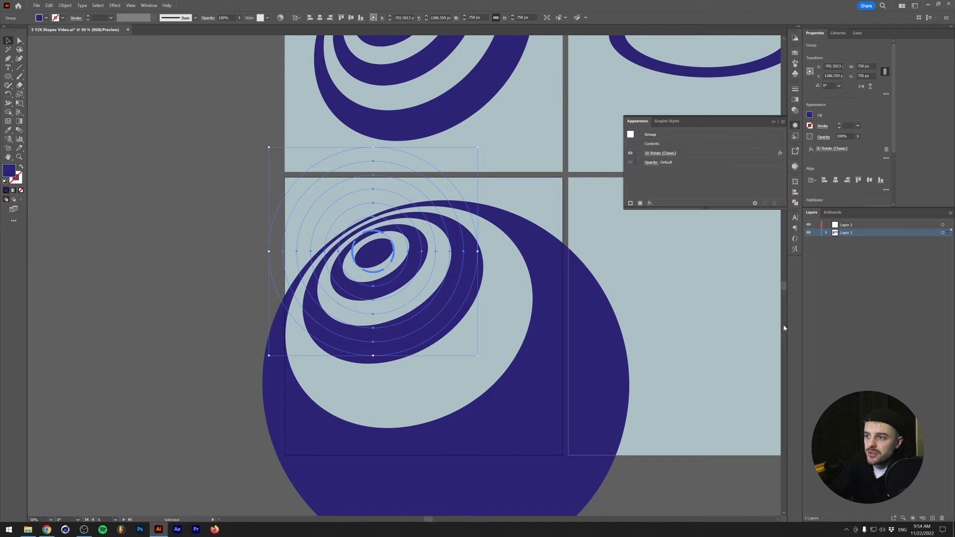
left_click(669, 155)
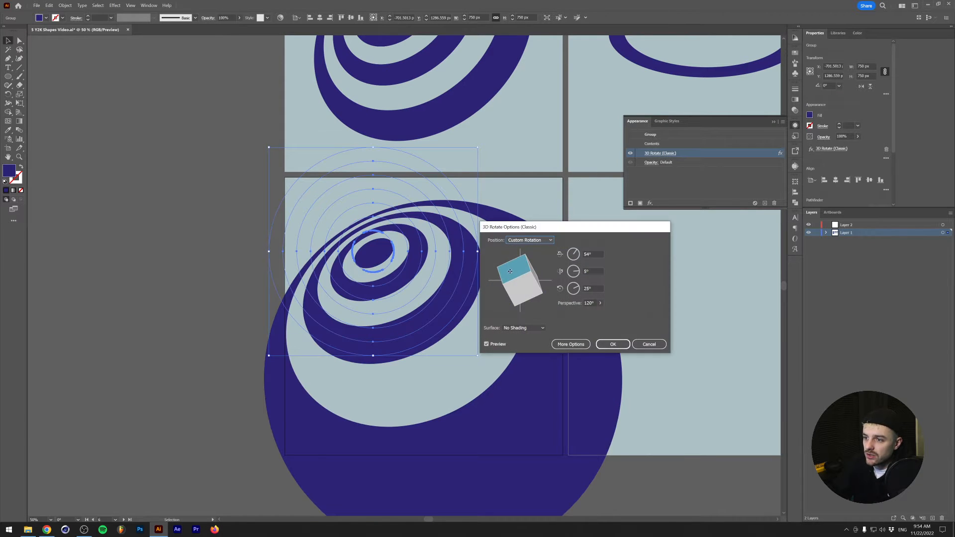
left_click_drag(510, 272, 513, 276)
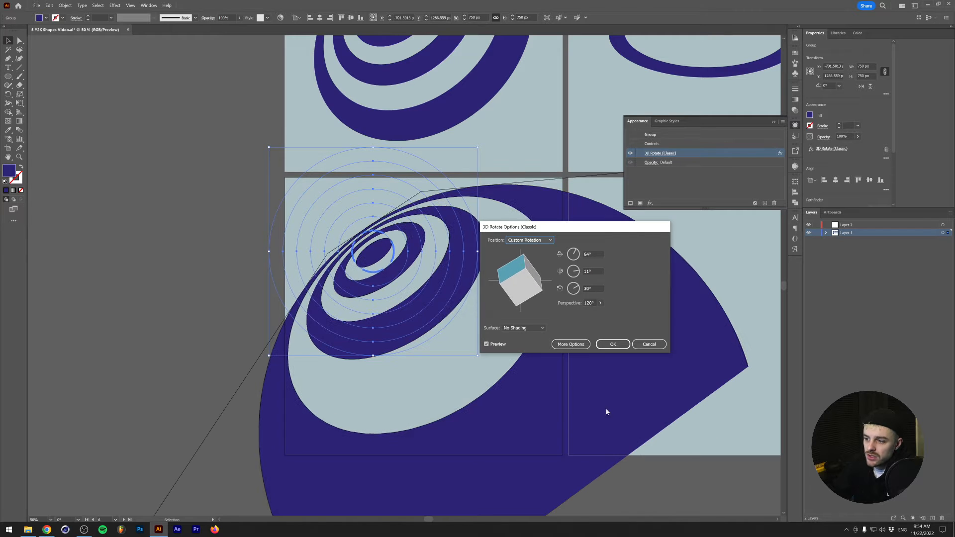
left_click_drag(514, 279, 516, 282)
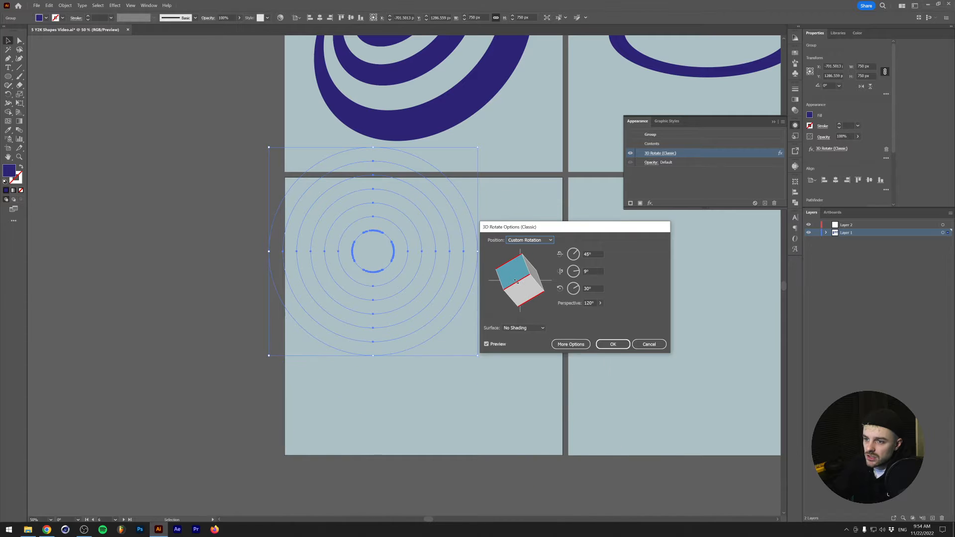
left_click(613, 344)
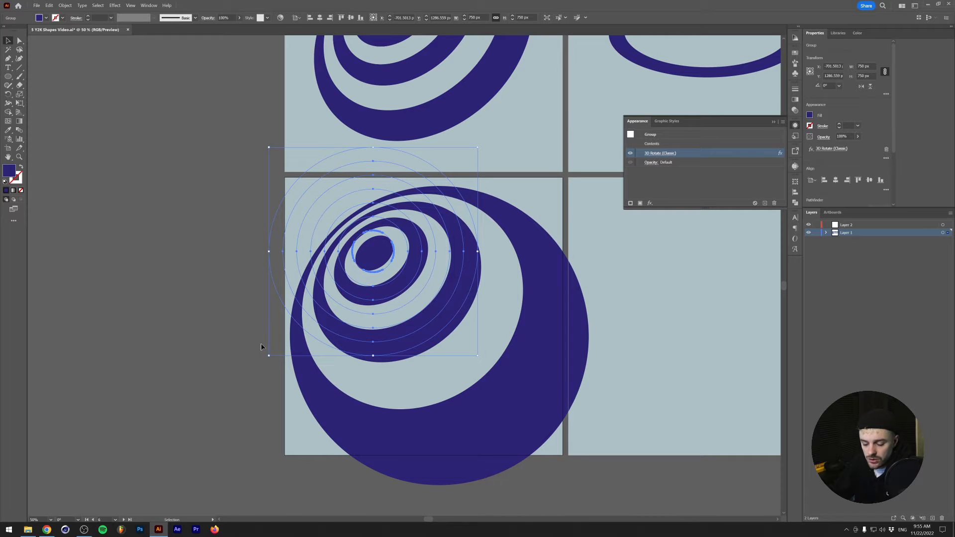
- Expand the appearance of the warped ring group and move it to Layer 2, showing that layer's contents
left_click(65, 5)
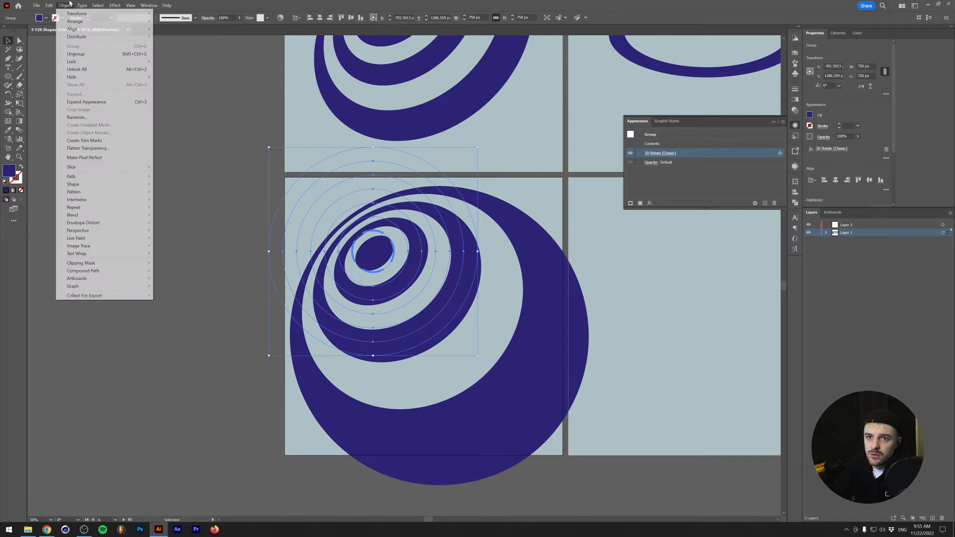
left_click(91, 102)
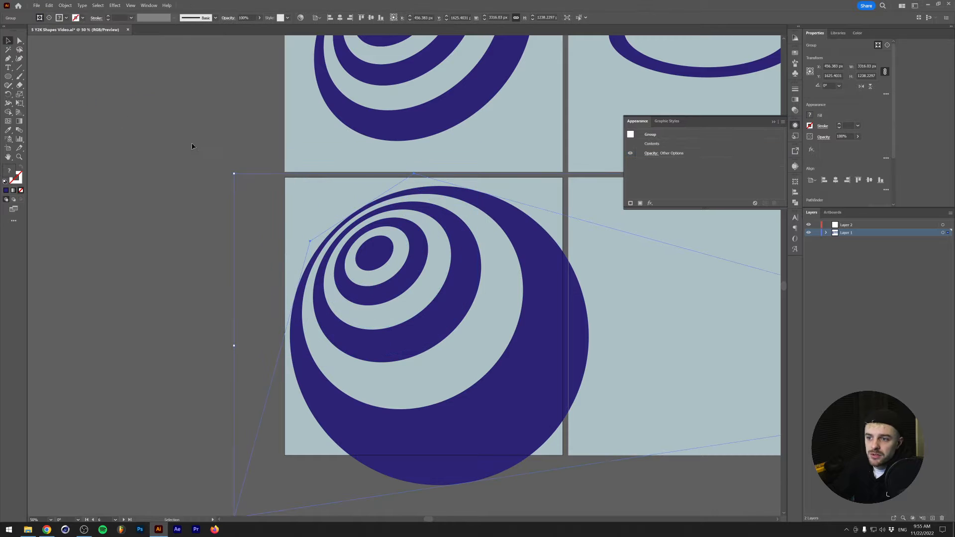
left_click(826, 232)
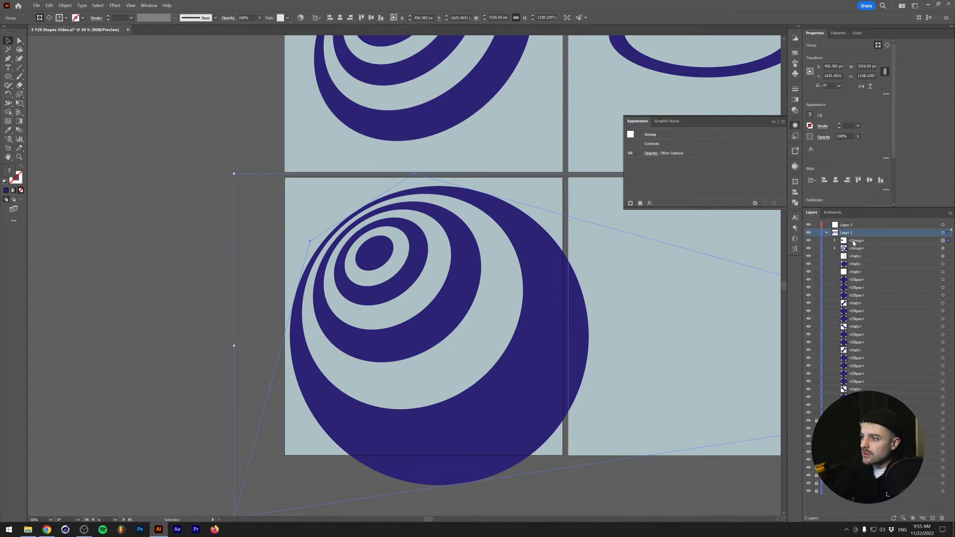
left_click(826, 233)
left_click(826, 224)
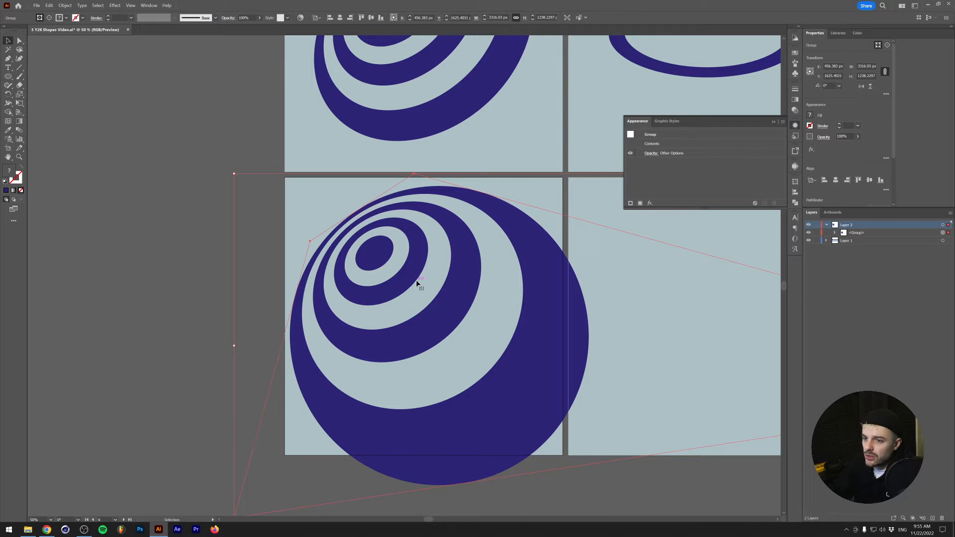
scroll(284, 405, "down", 1)
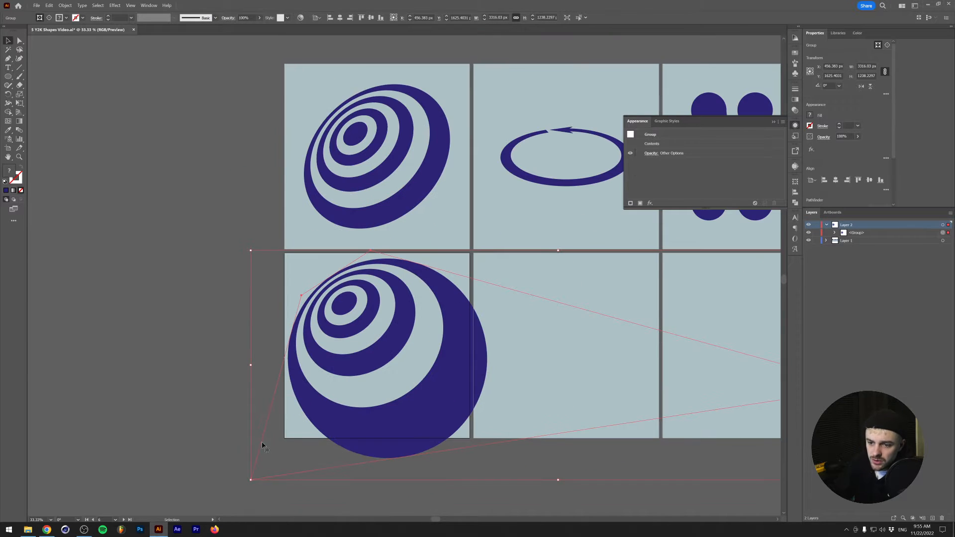
scroll(563, 350, "down", 1)
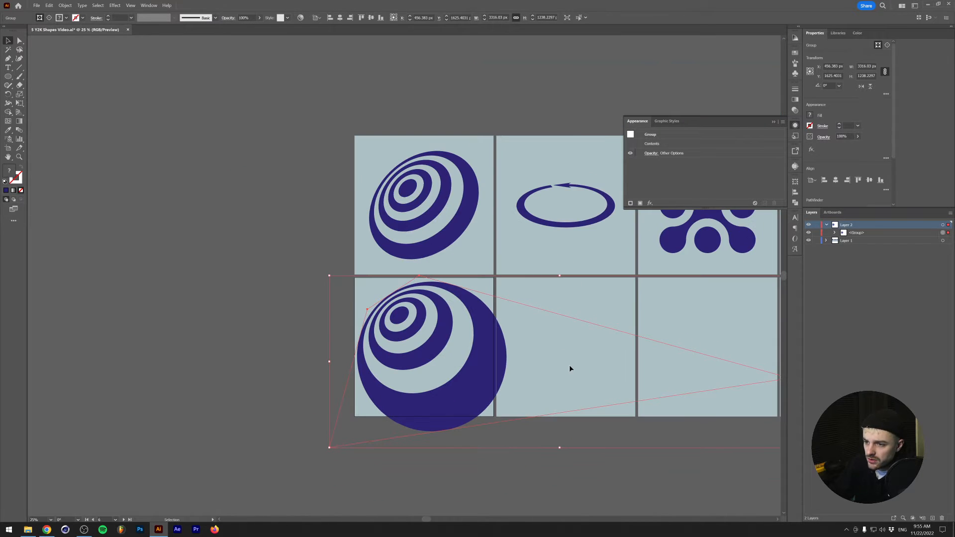
- Show the contents of the warped ring group on Layer 2 and ungroup it down to its clip group
scroll(570, 368, "right", 2)
left_click(834, 232)
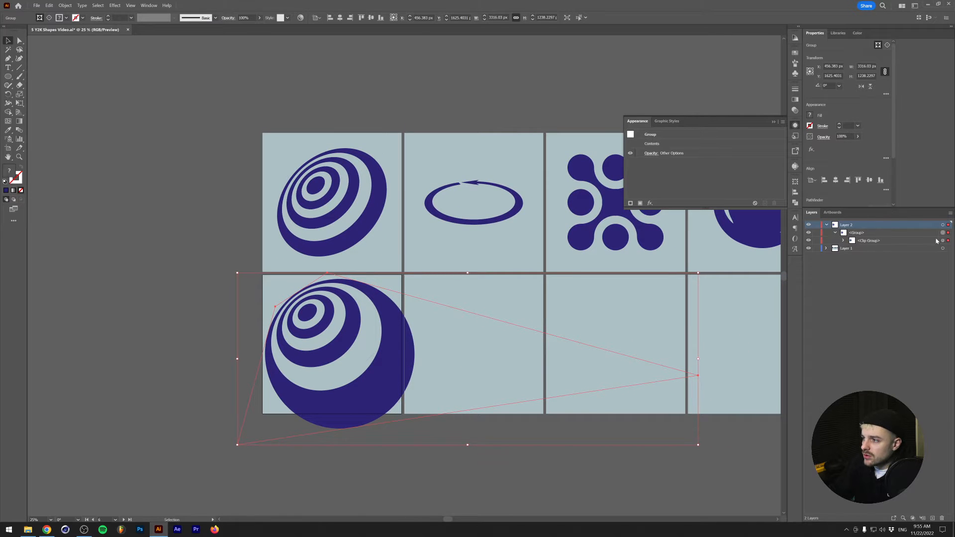
right_click(354, 303)
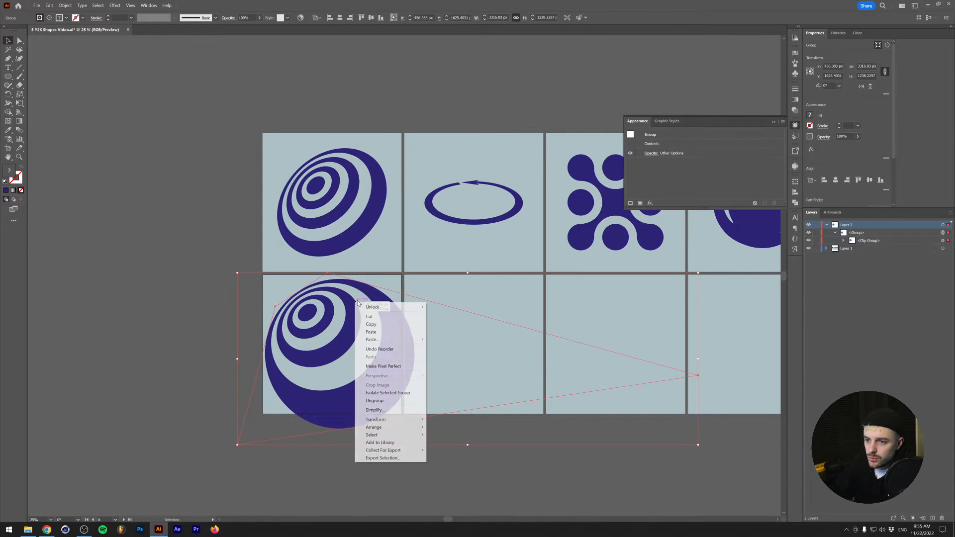
left_click(391, 401)
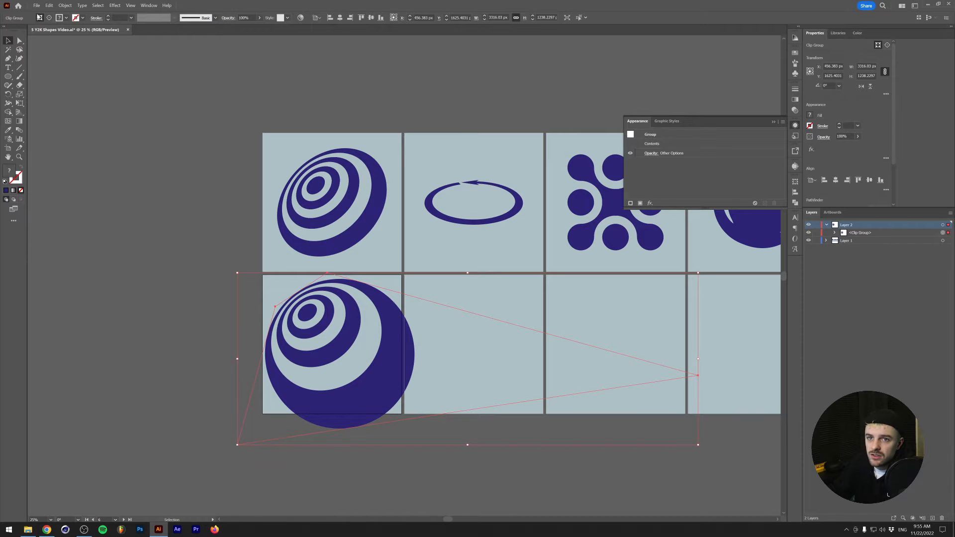
- Release the rings' clipping mask and delete the leftover unfilled mask path
left_click(65, 5)
mouse_move(113, 268)
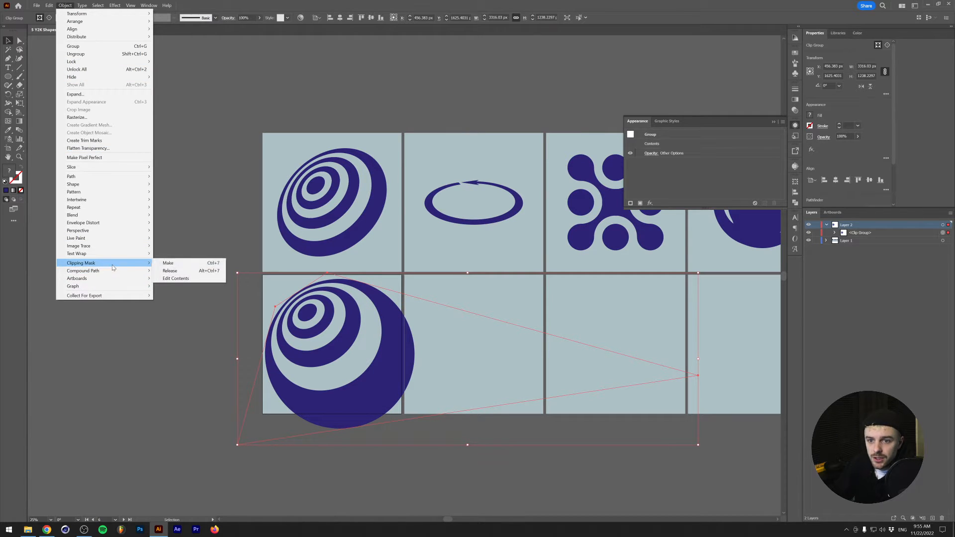
left_click(189, 270)
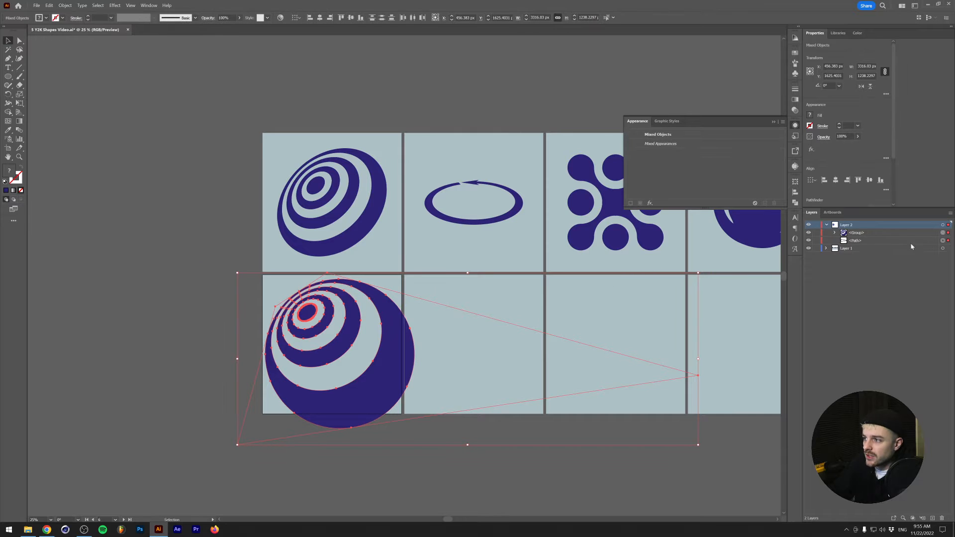
left_click(943, 240)
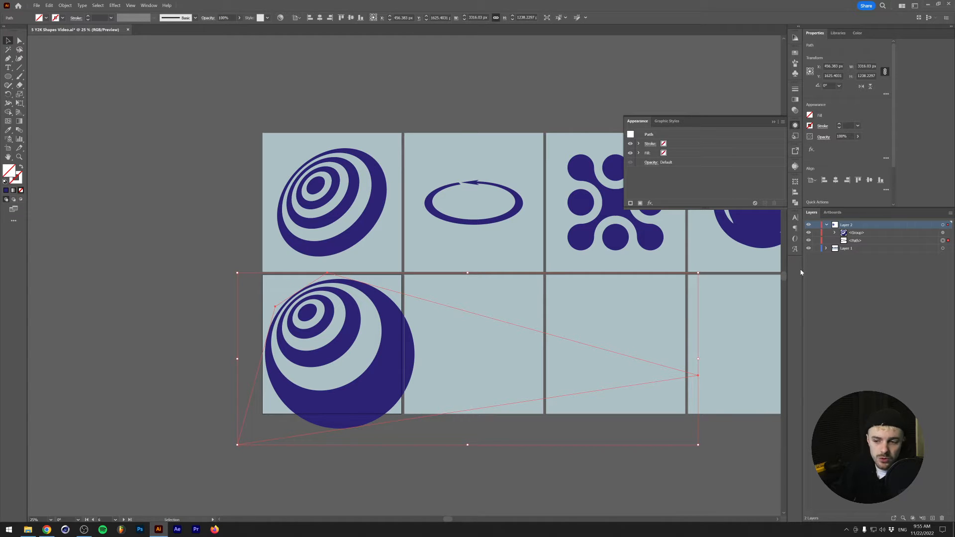
key("Delete")
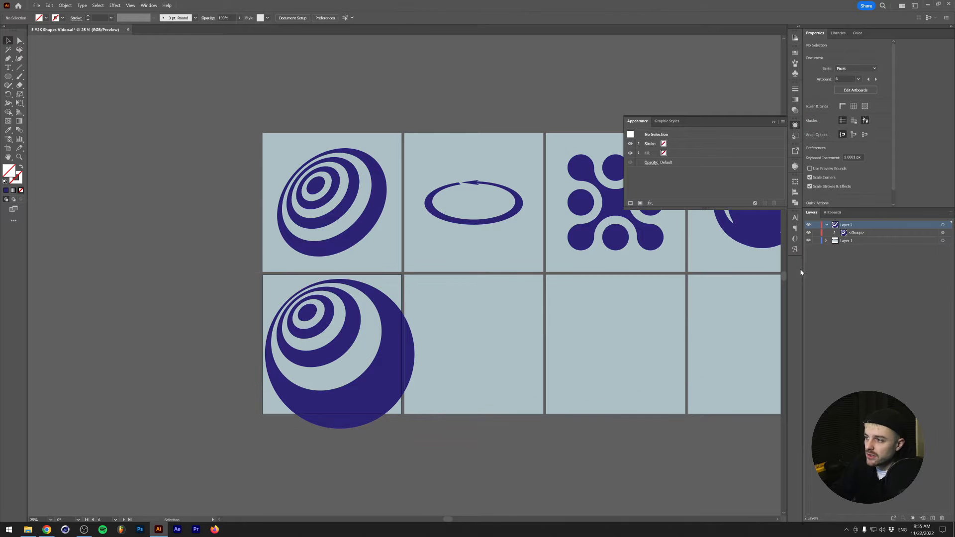
- Scale the warped ring group proportionally to about 661 px wide and centre it on the first lower artboard
left_click(377, 407)
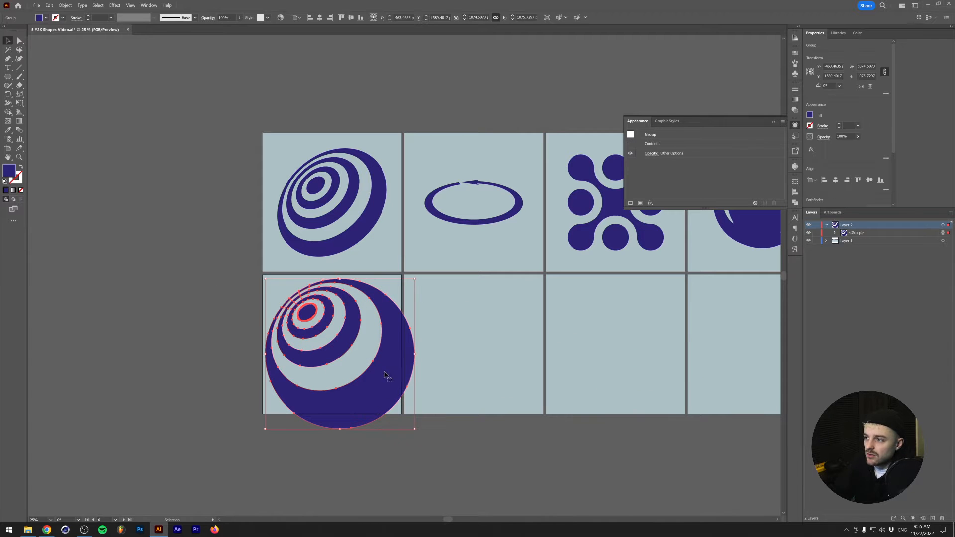
left_click_drag(412, 354, 386, 353)
left_click(320, 18)
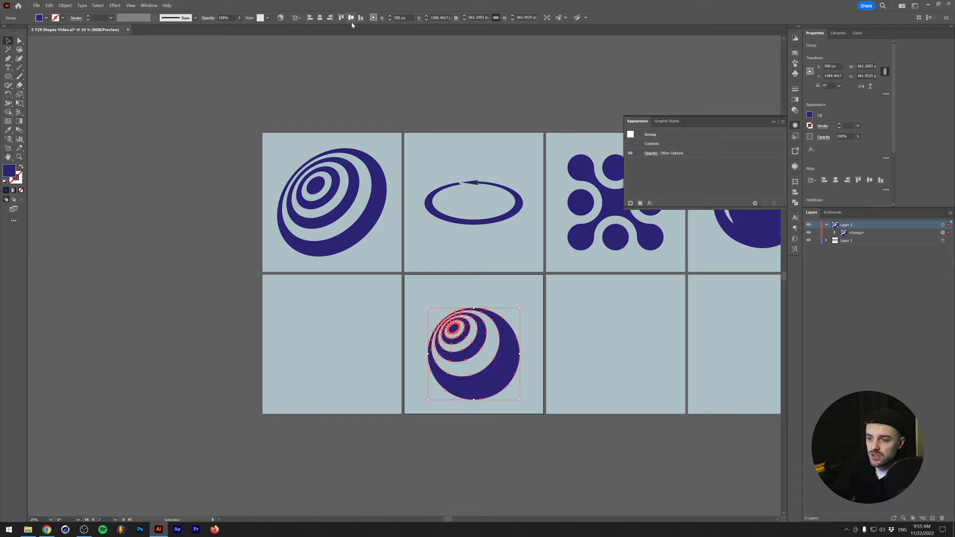
key("ctrl+z")
left_click(336, 285)
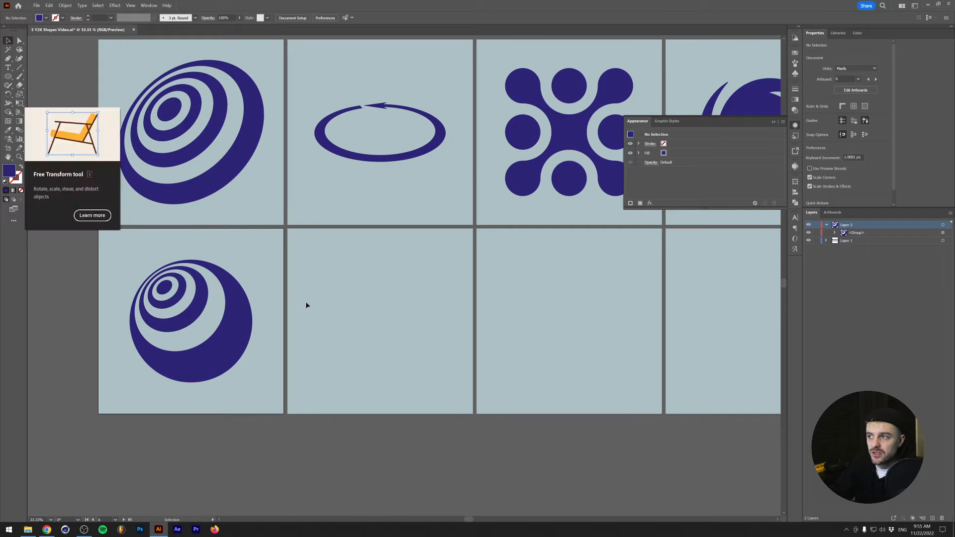
- Draw a circle about 569 px in diameter from the centre of the second lower artboard
scroll(317, 292, "up", 1)
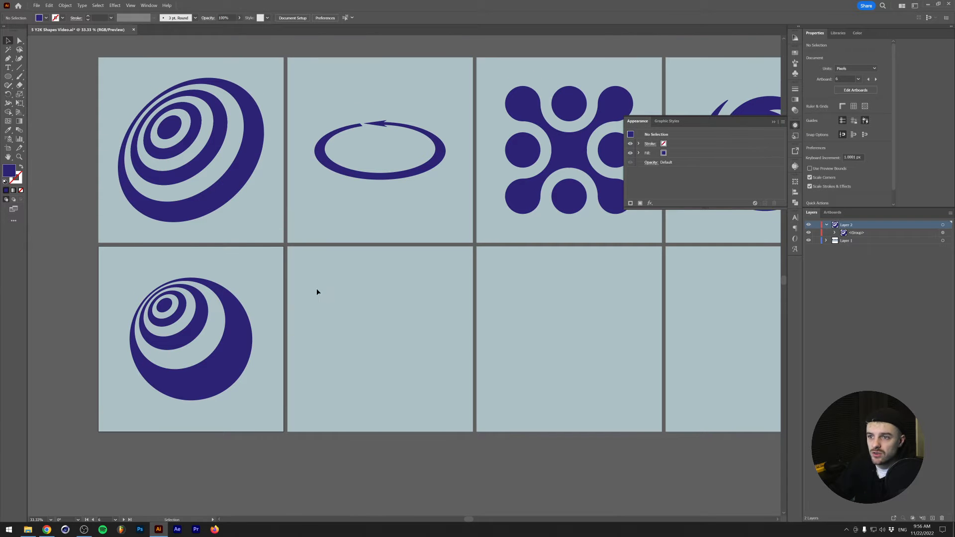
left_click(8, 76)
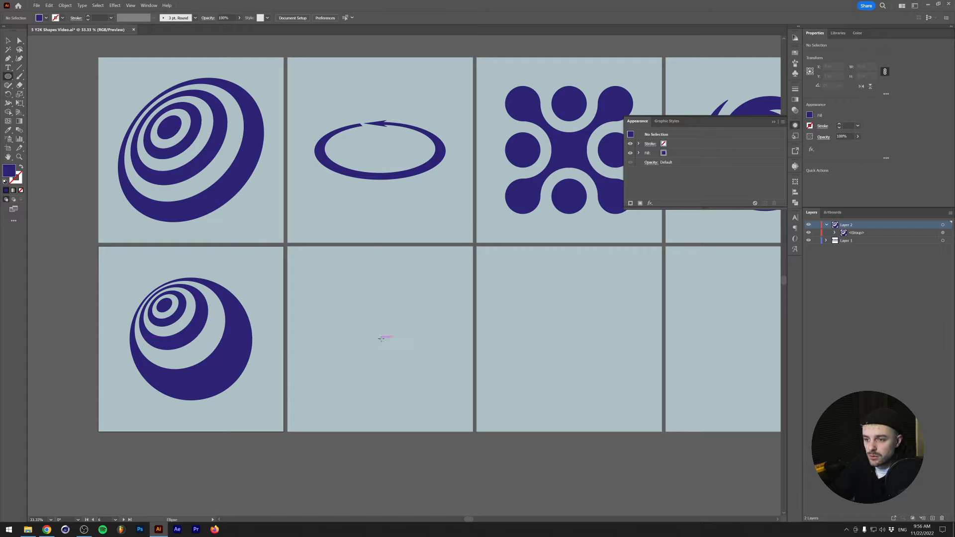
left_click_drag(379, 340, 432, 309)
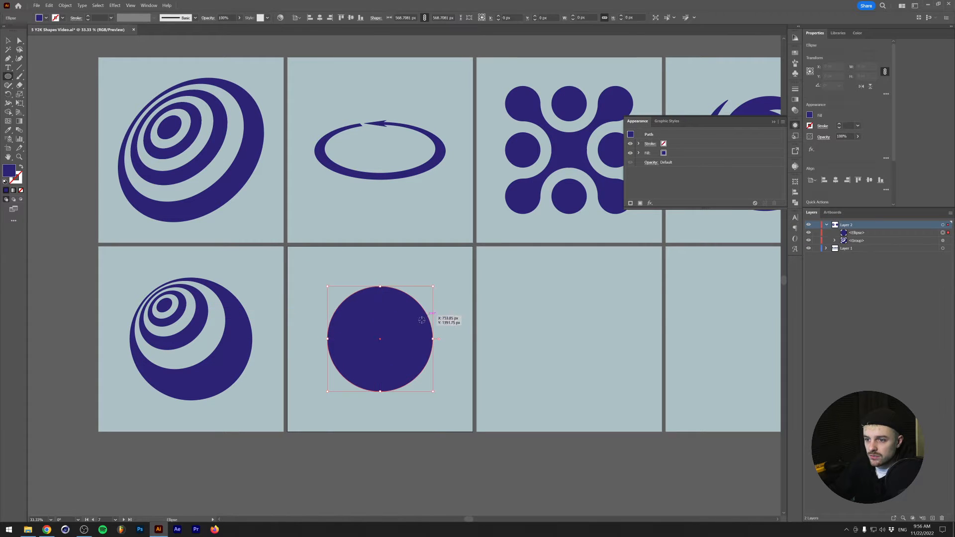
- Add anchor points midway between the circle's existing points, applying Add Anchor Points twice
left_click(65, 6)
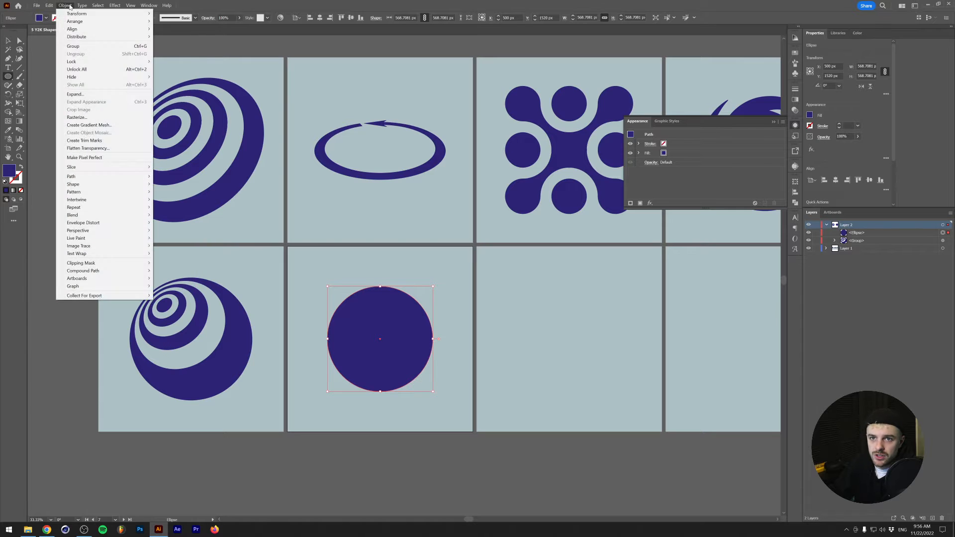
mouse_move(107, 179)
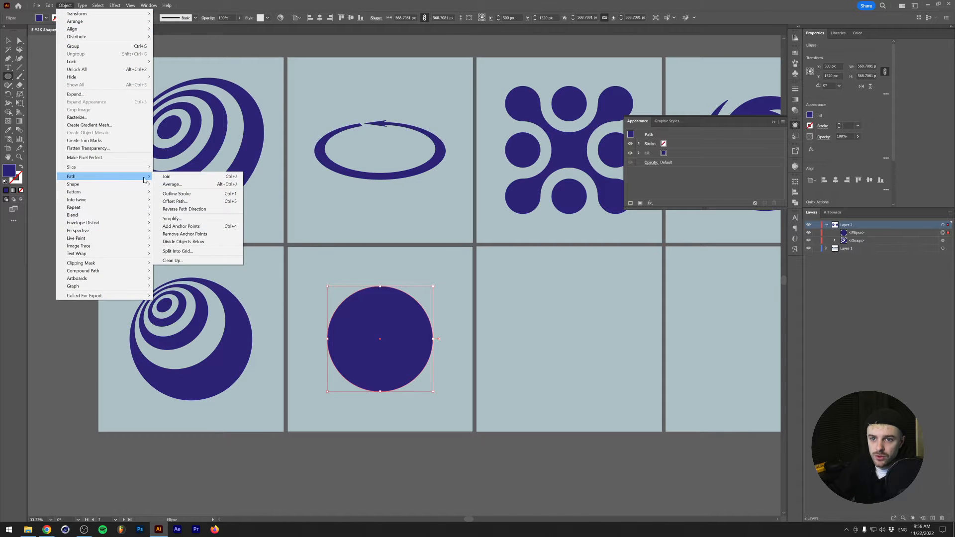
left_click(197, 227)
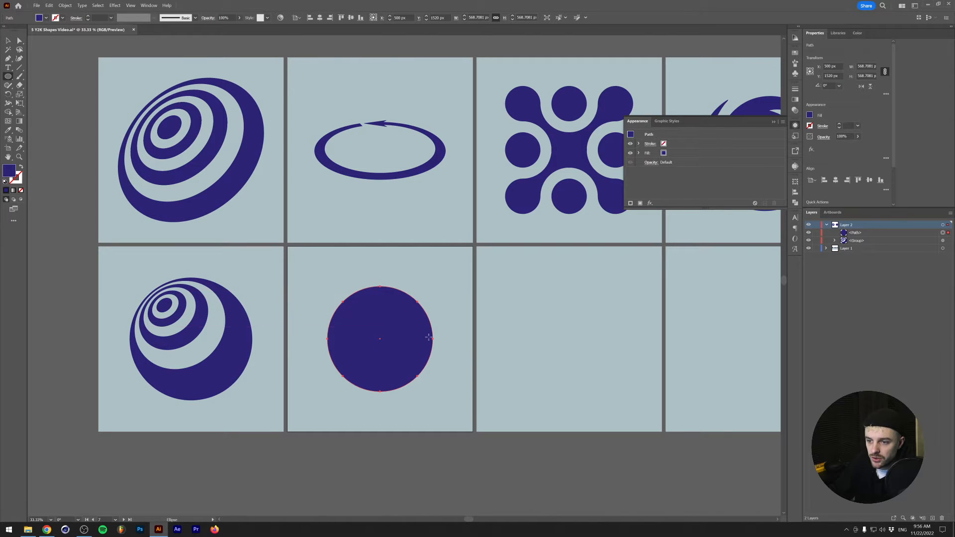
left_click(65, 5)
mouse_move(125, 177)
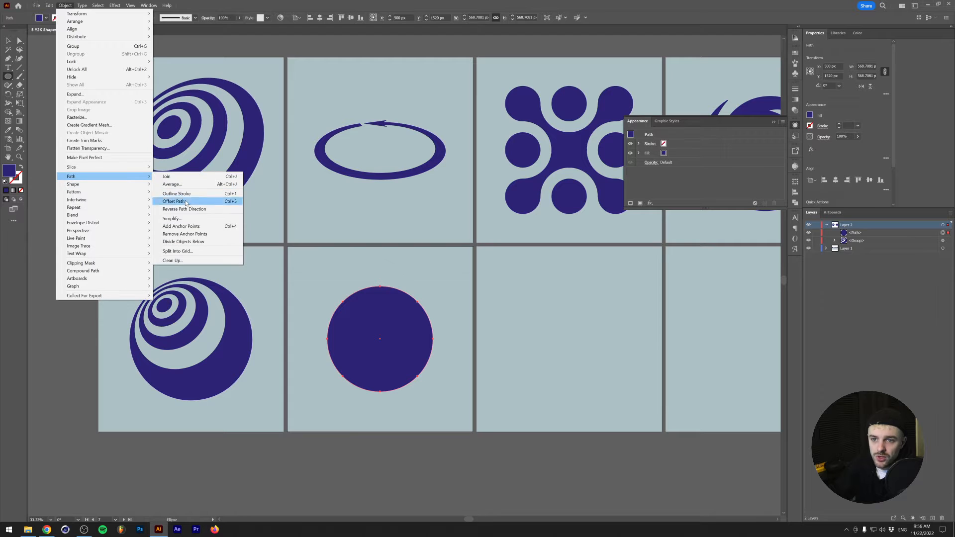
left_click(184, 226)
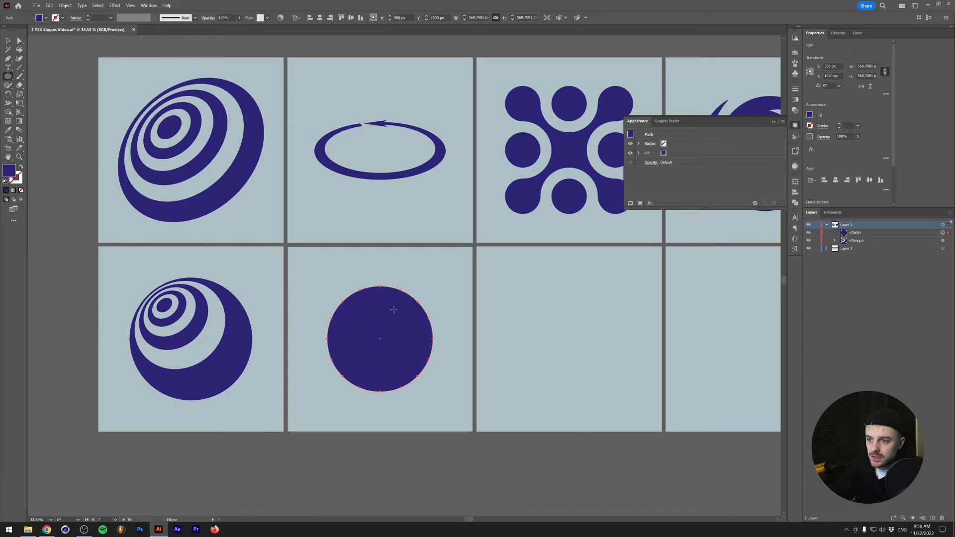
- Delete the circle's anchor point just left of its topmost point to open a gap in the path
key("a")
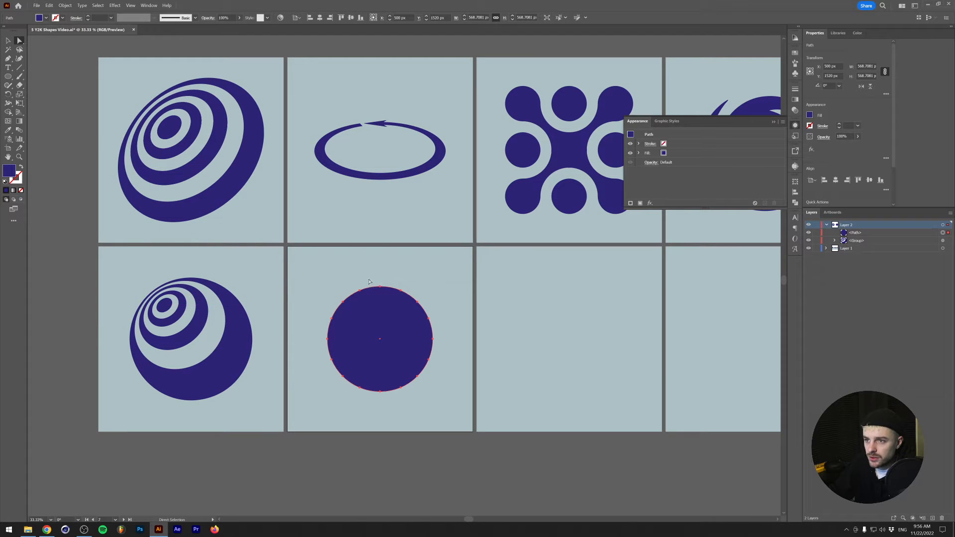
left_click(359, 289)
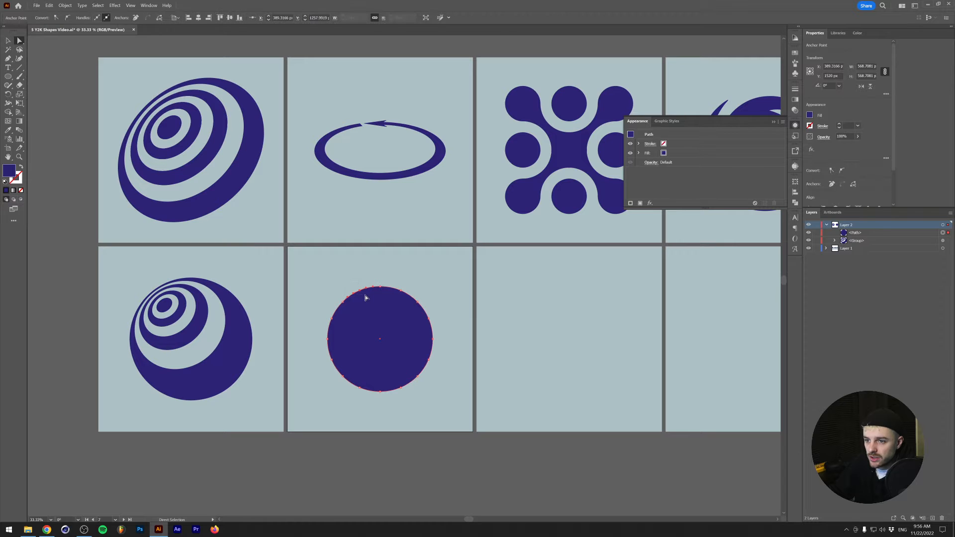
key("Delete")
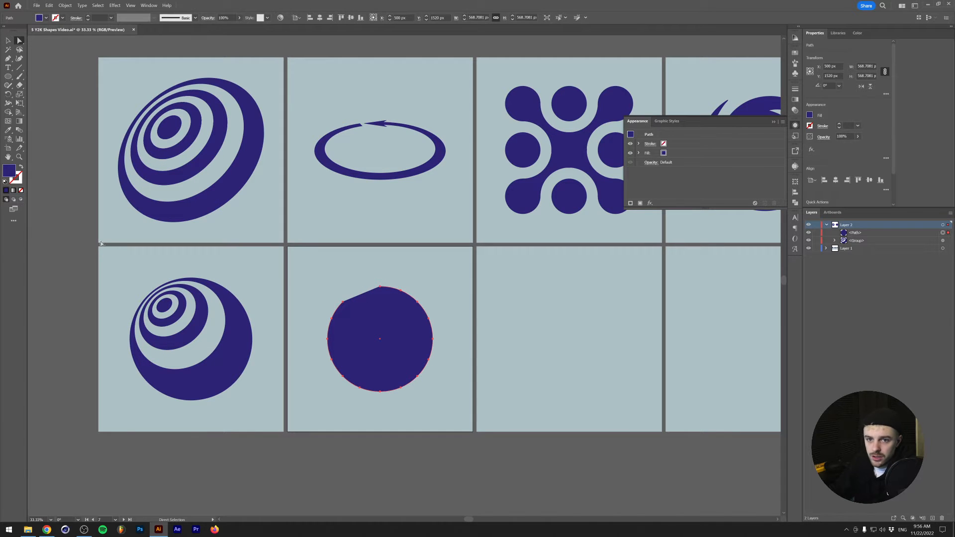
- Swap the open circle's fill and stroke so it has only a blue outline, and set the stroke weight to 30 pt
left_click(21, 167)
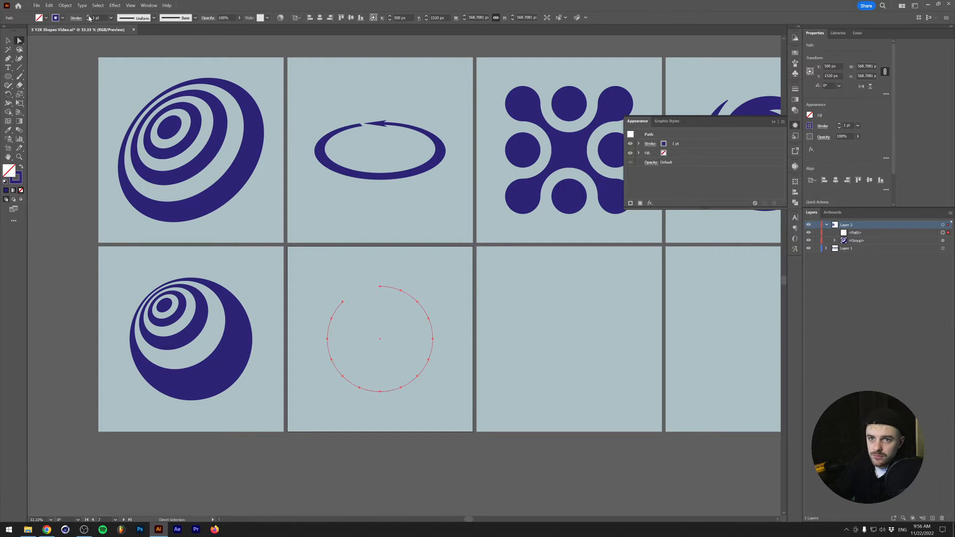
left_click(89, 18)
scroll(324, 324, "up", 1, "alt")
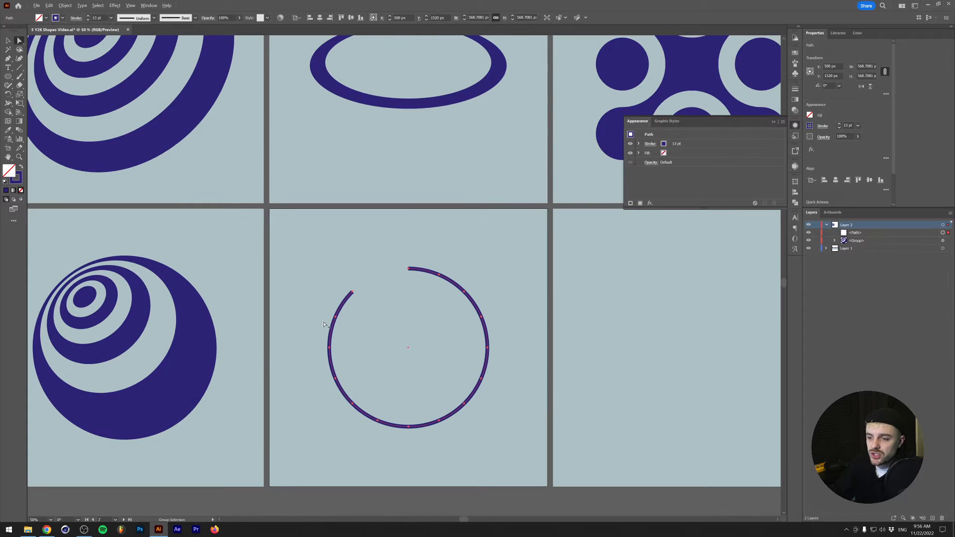
key("shift+x")
key("shift+x")
left_click(88, 17, "shift")
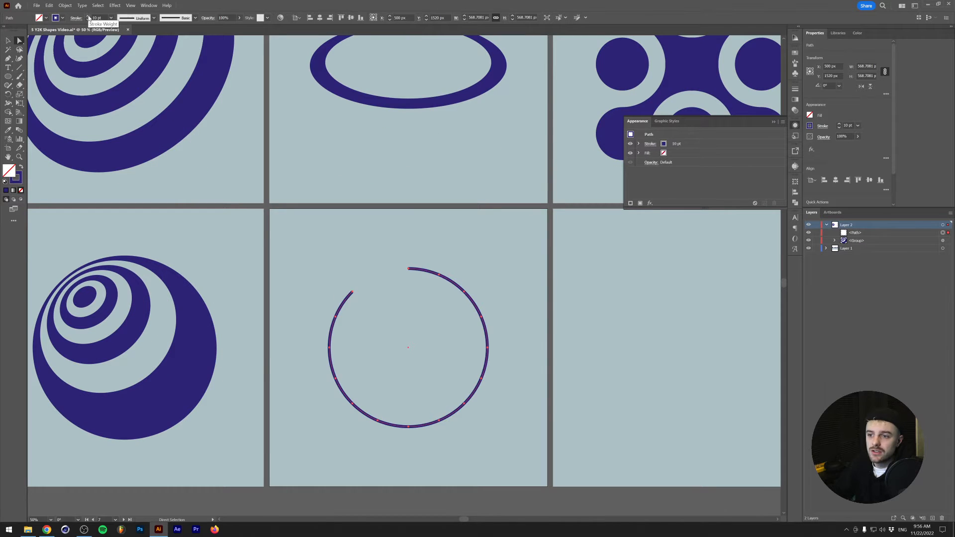
left_click(88, 17, "shift")
left_click(88, 18, "shift")
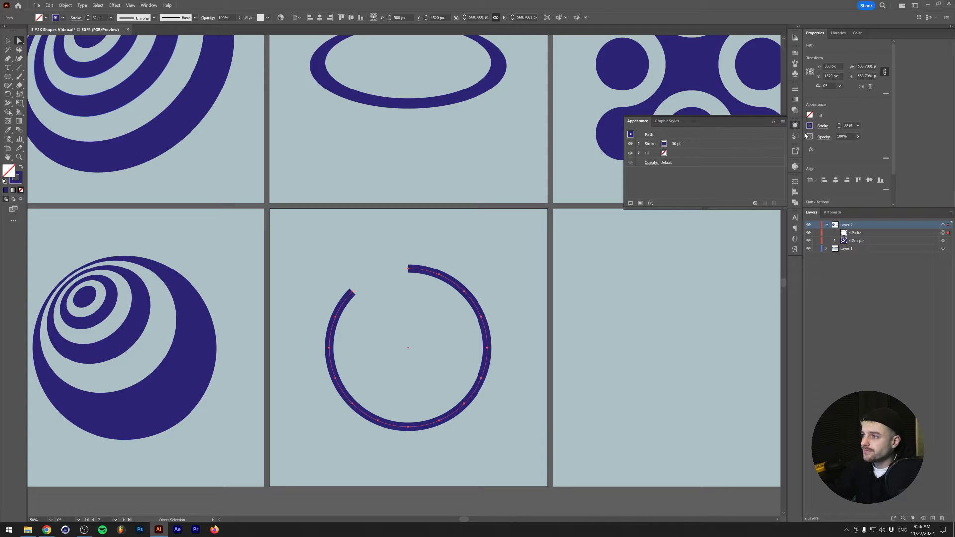
- Add the Arrow 2 arrowhead to the end of the open circle and extend its tip beyond the path end
left_click(823, 126)
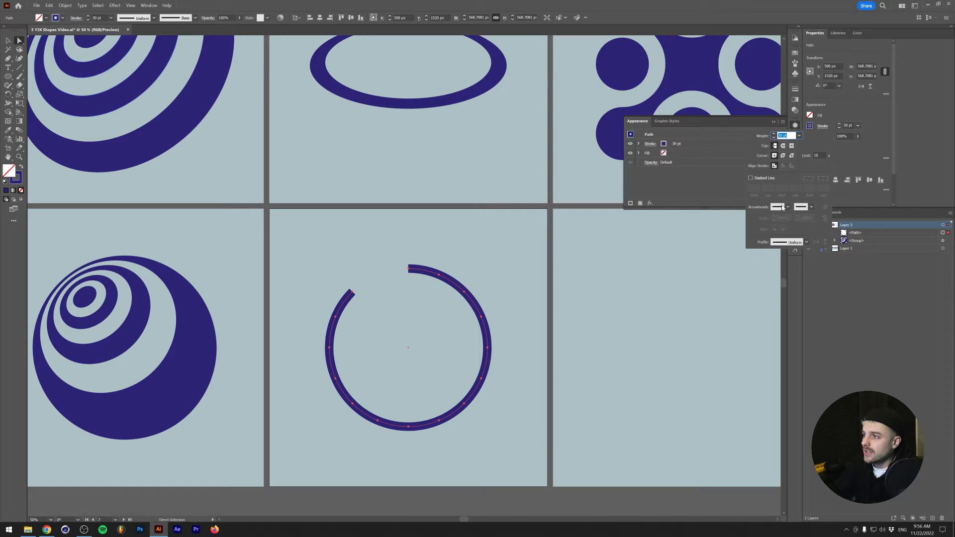
left_click(811, 206)
left_click(881, 145)
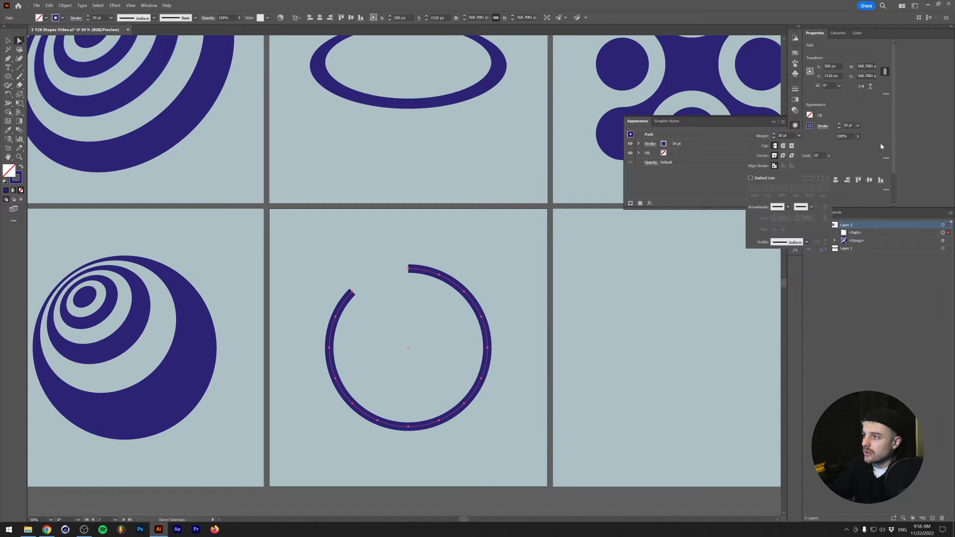
left_click(811, 207)
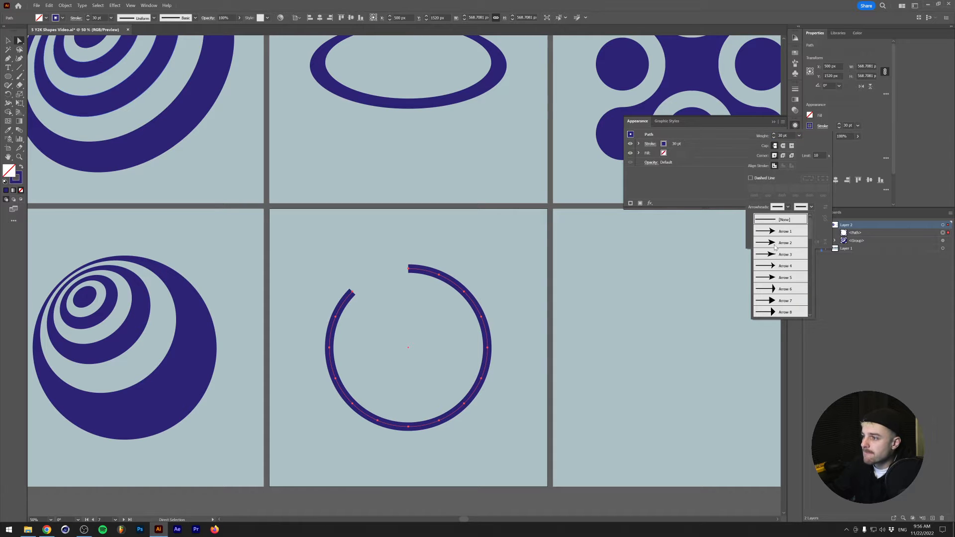
left_click(774, 243)
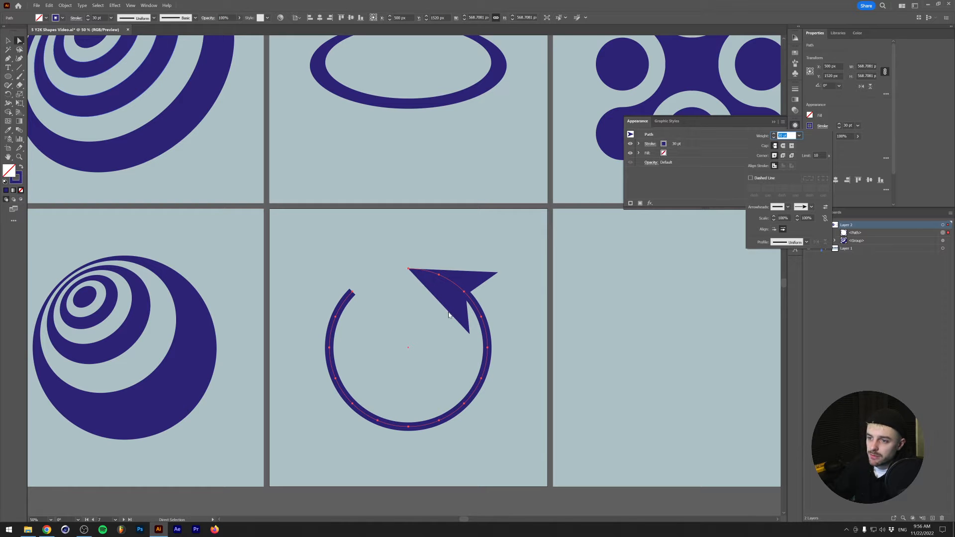
left_click(774, 229)
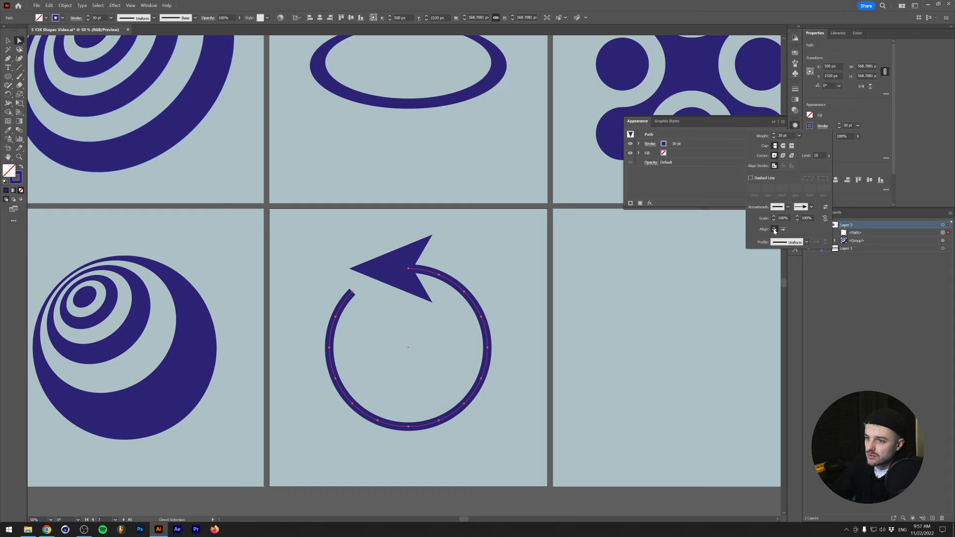
- Set the arrow circle's stroke weight to 50 pt and reduce the end arrowhead's scale to 40%
left_click(797, 219)
left_click(798, 220)
left_click(797, 220)
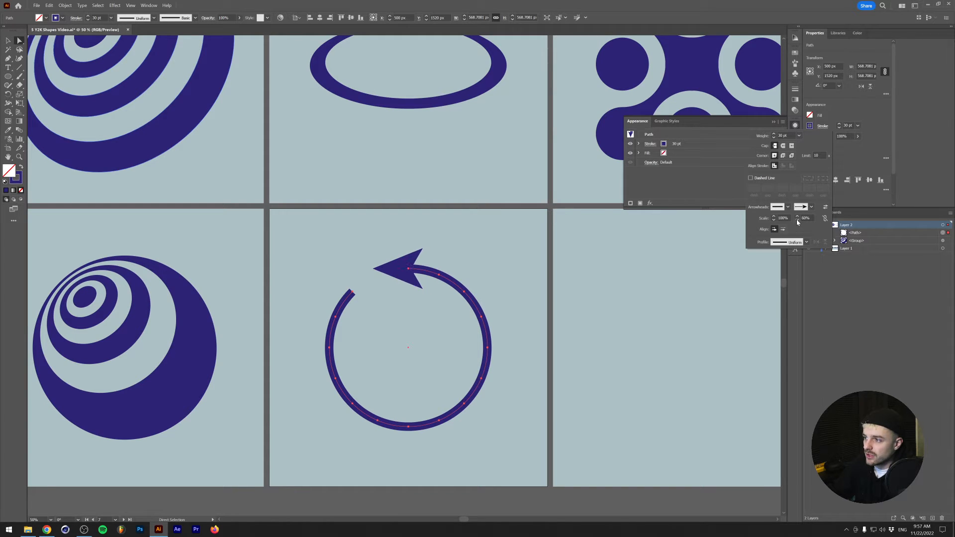
left_click(797, 220)
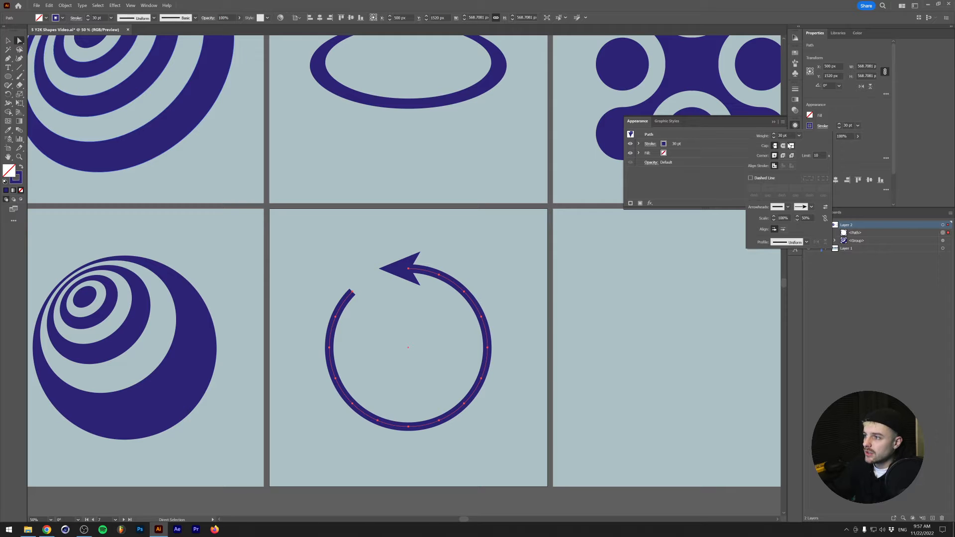
left_click(773, 135)
left_click(774, 135)
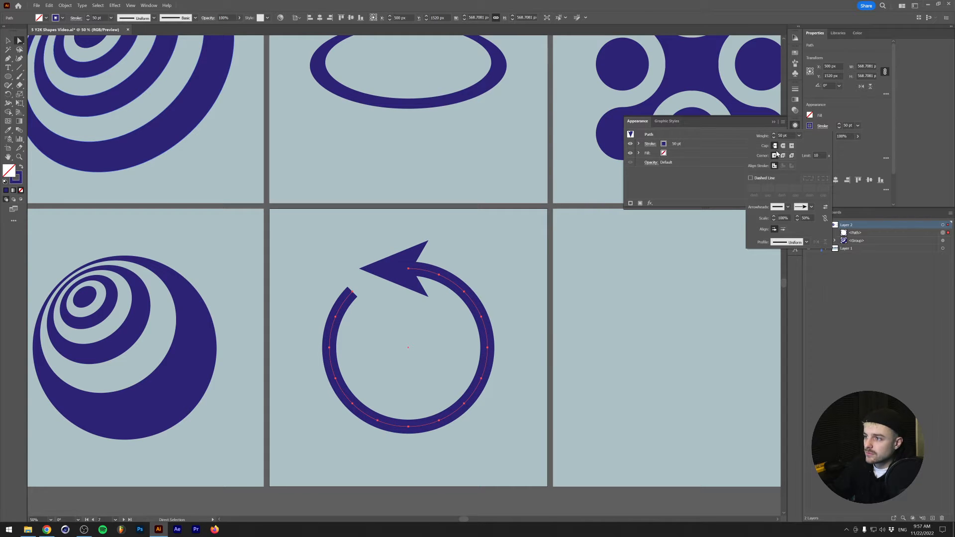
left_click(798, 219)
left_click(798, 219)
left_click(797, 220)
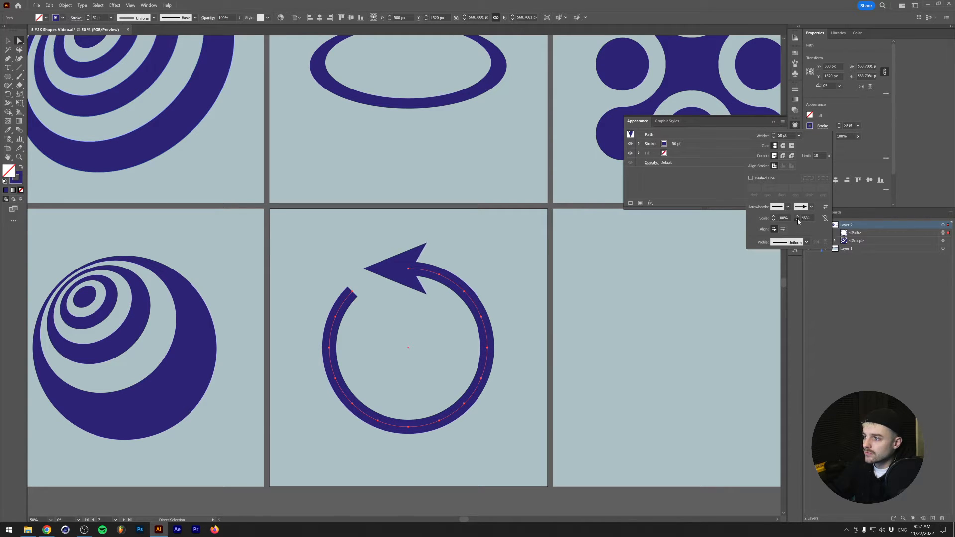
left_click(798, 219)
left_click(798, 219)
left_click(798, 219)
left_click(797, 219)
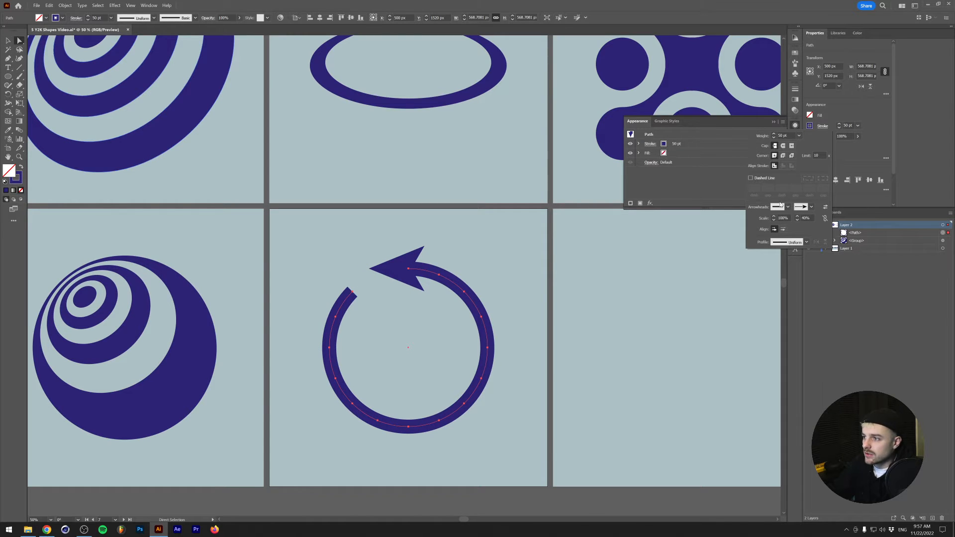
- Give the open arrow circle's stroke a round cap and deselect it
left_click(783, 145)
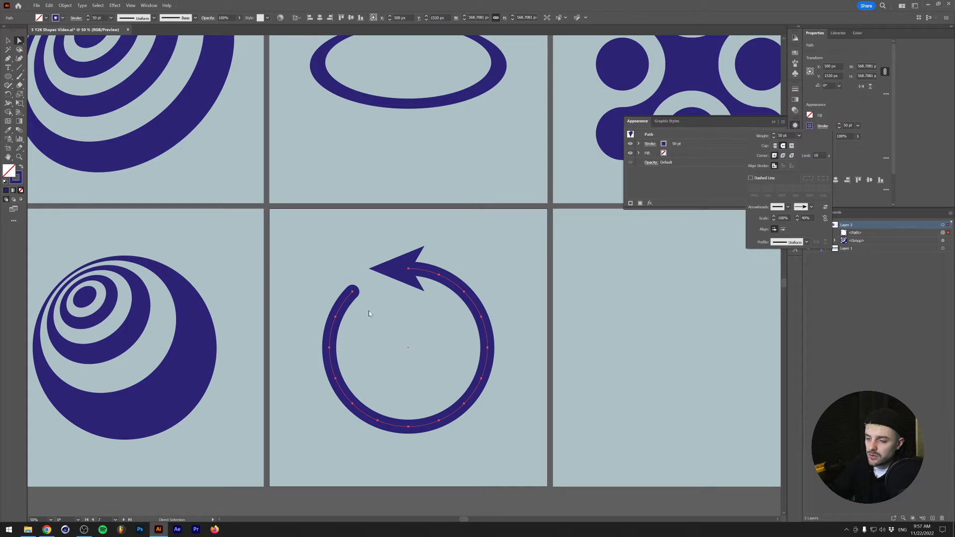
left_click(372, 280)
key("v")
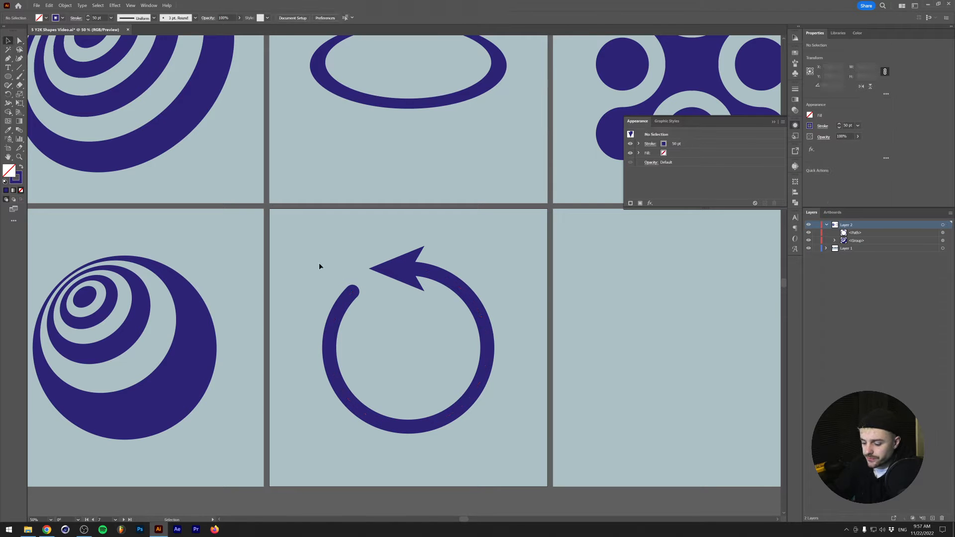
- Convert the arrow circle's stroke and arrowhead into filled shapes with Outline Stroke
left_click(453, 402)
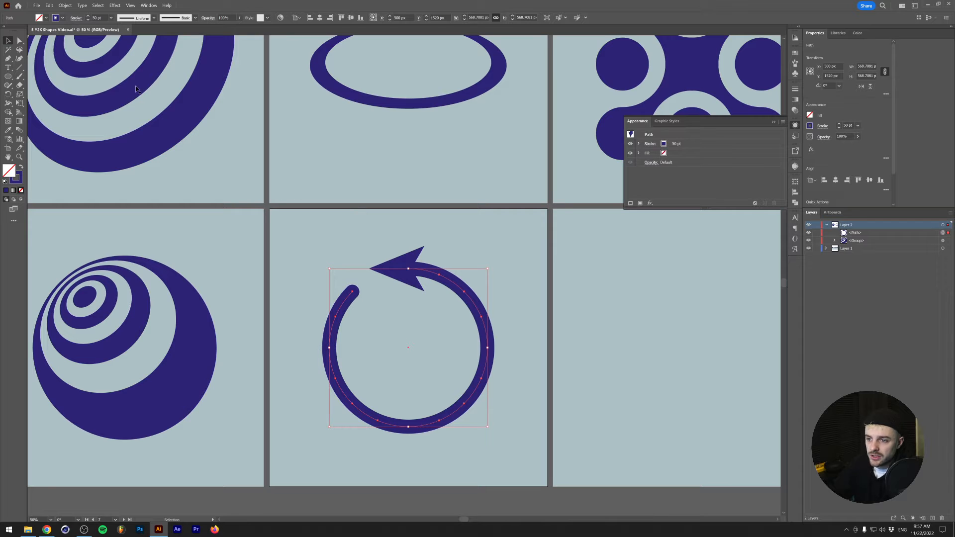
left_click(66, 5)
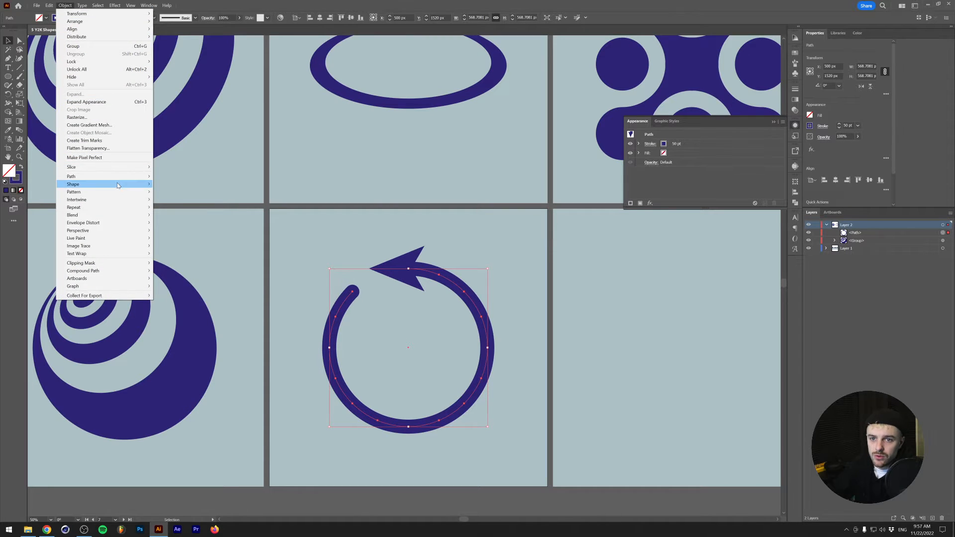
mouse_move(119, 177)
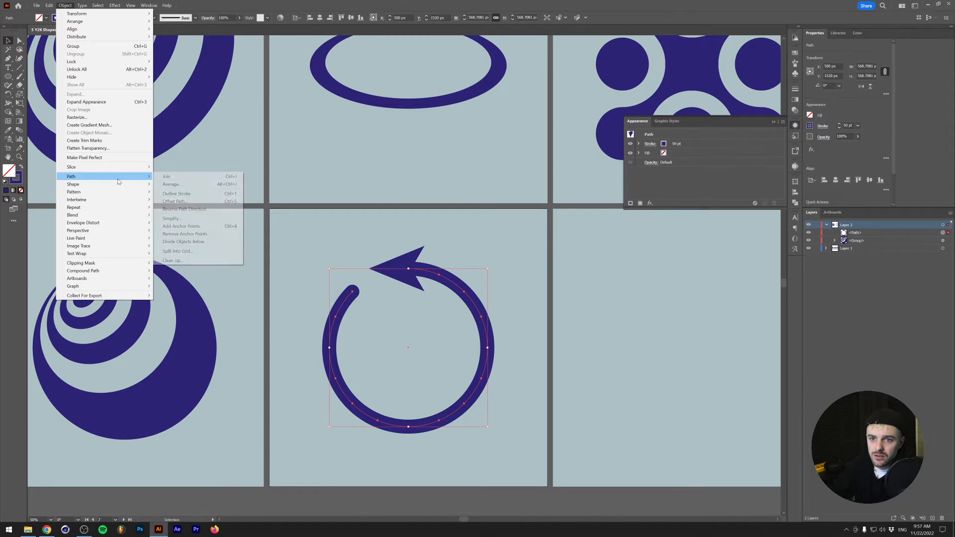
left_click(183, 194)
left_click(358, 261)
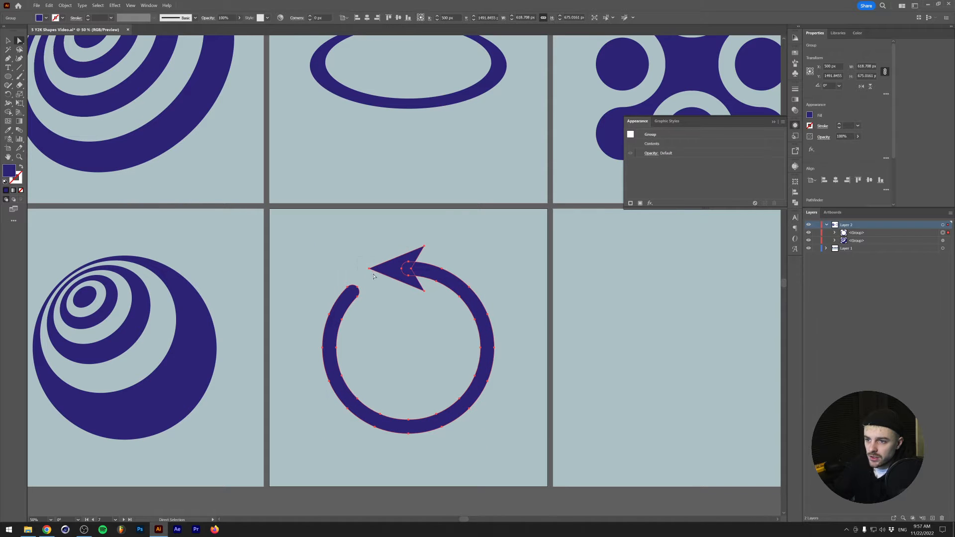
- Slightly round the tip and the two rear corners of the arrowhead, leaving its inner notch sharp
key("a")
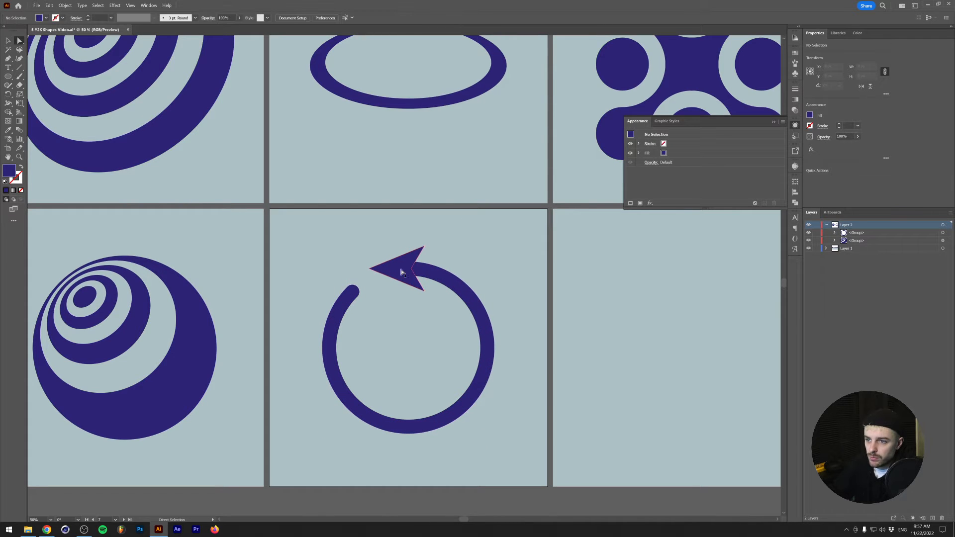
left_click(396, 274)
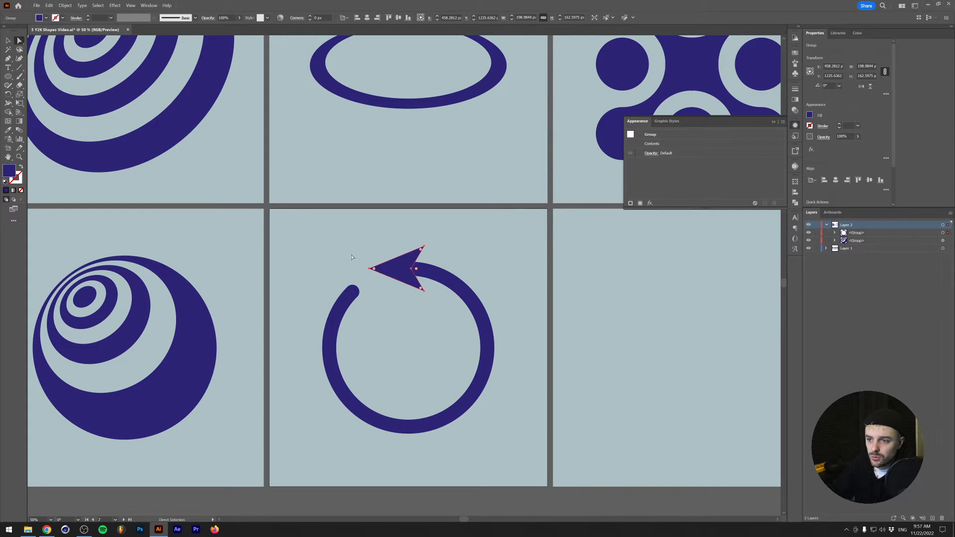
left_click(369, 268)
left_click(424, 246, "shift")
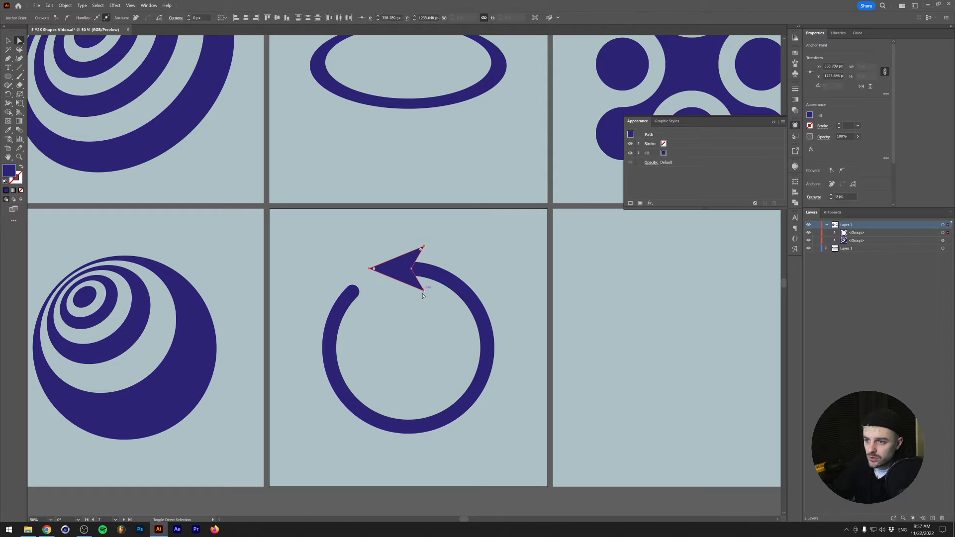
left_click(424, 291, "shift")
left_click_drag(421, 293, 418, 288)
key("v")
left_click(380, 320)
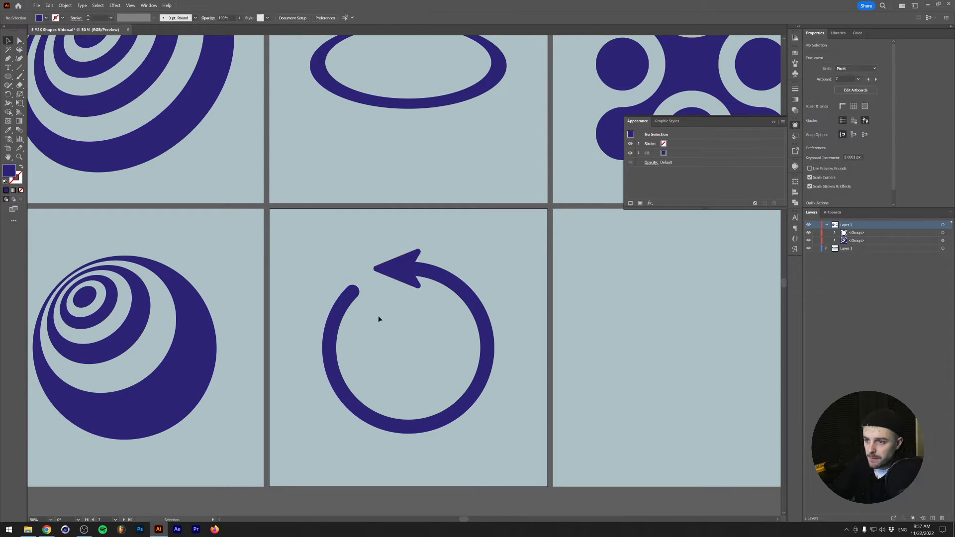
- Merge the arrowhead and the ring into a single shape with Pathfinder Unite
left_click(481, 354)
left_click(795, 202)
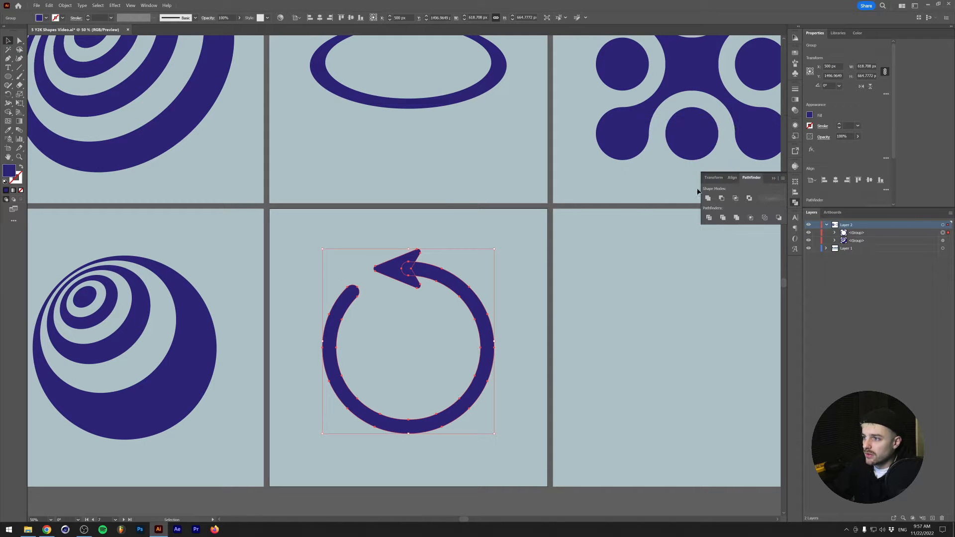
left_click(147, 6)
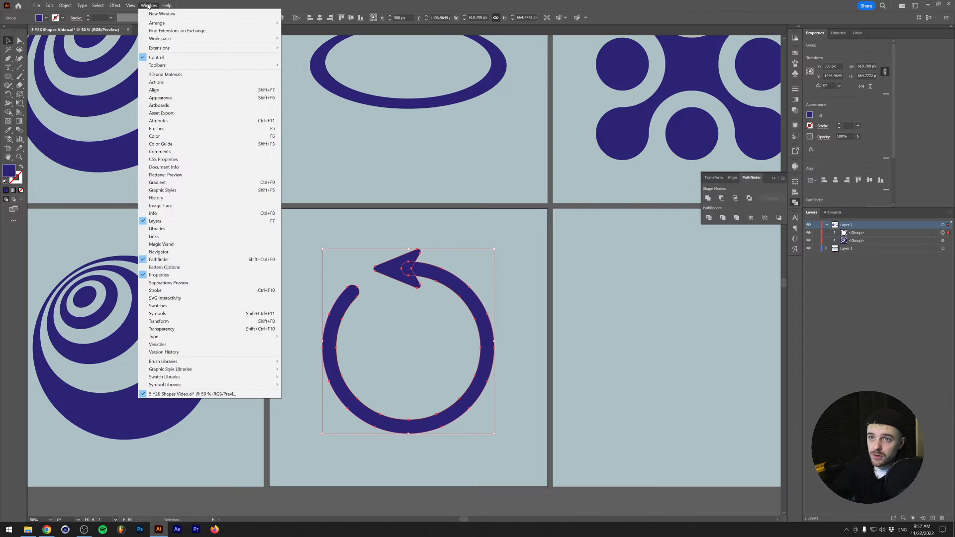
left_click(146, 6)
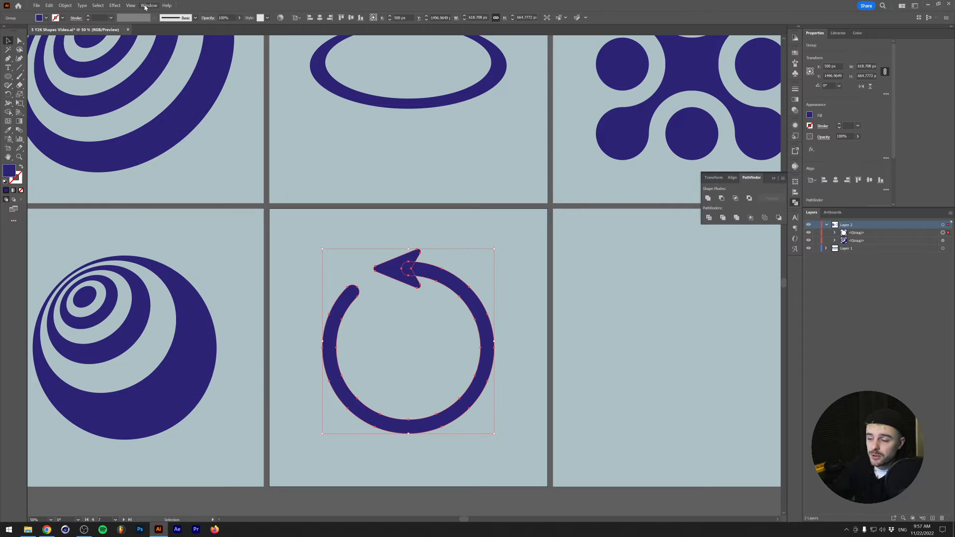
left_click(708, 198)
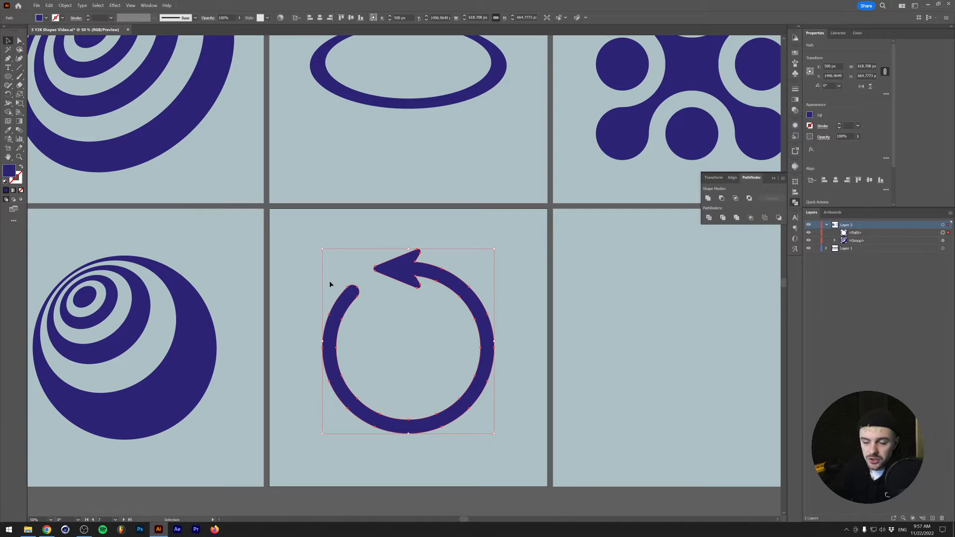
- Distort the arrow ring in perspective with Free Transform, widening its lower side until the shape is about 1033 px wide
key("e")
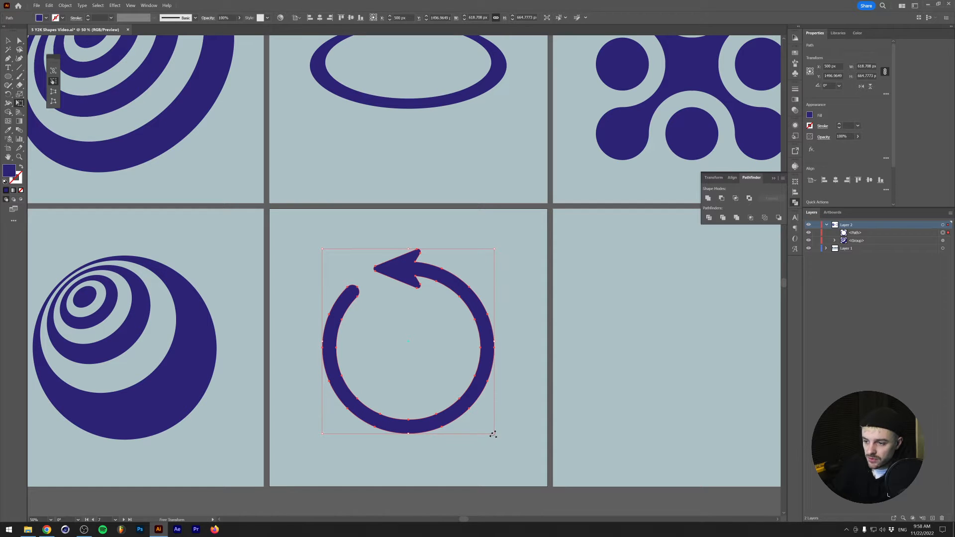
left_click_drag(492, 434, 524, 320)
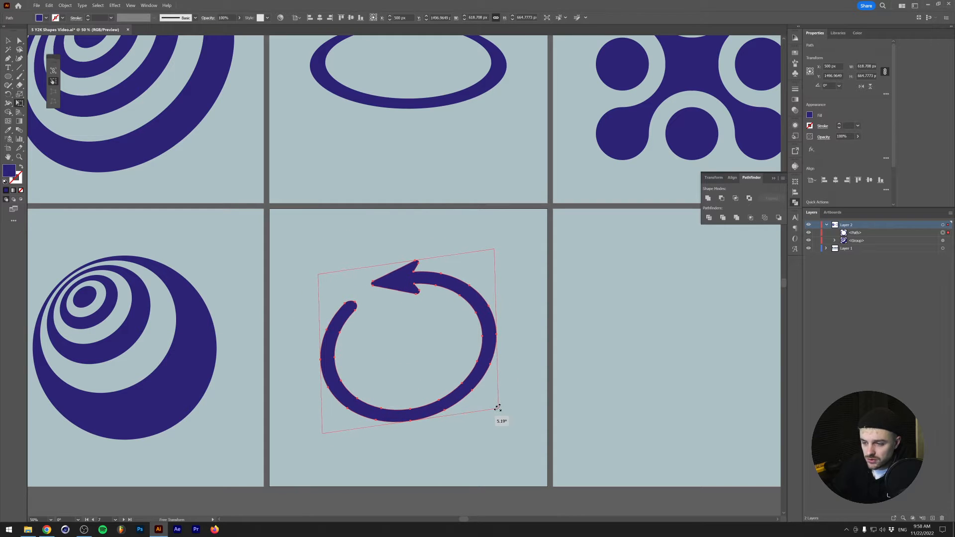
left_click_drag(543, 405, 629, 345)
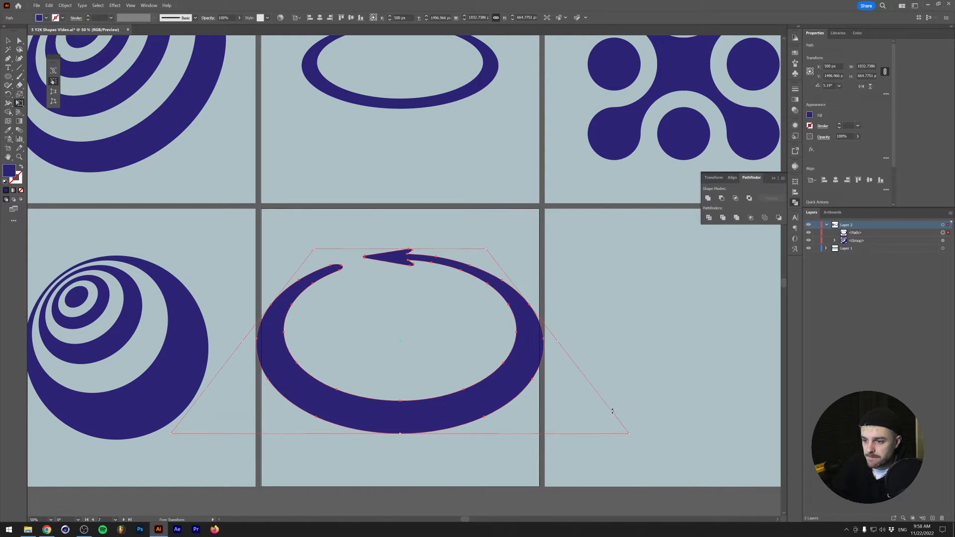
- Scale the warped arrow ring down proportionally from its center to about 733 × 472 px and deselect it
key("v")
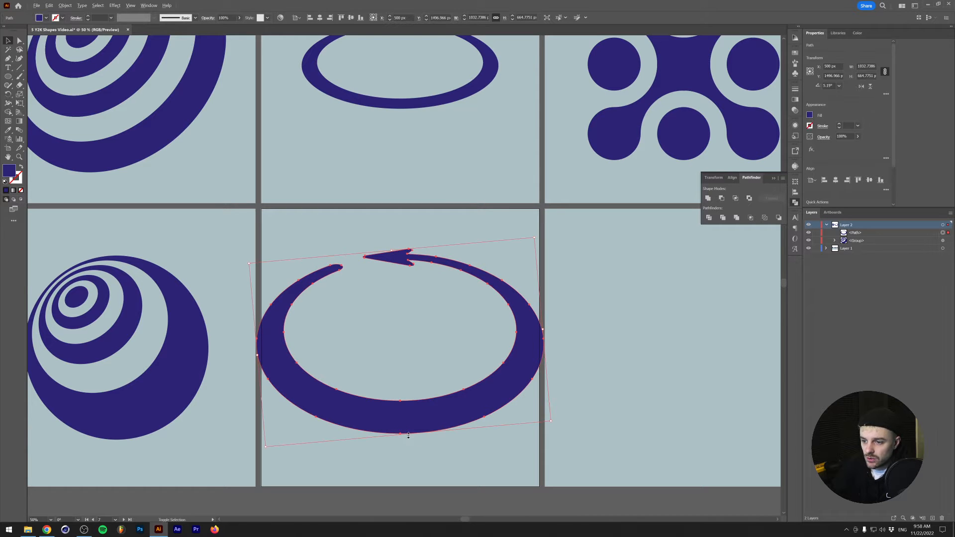
left_click_drag(408, 435, 407, 407)
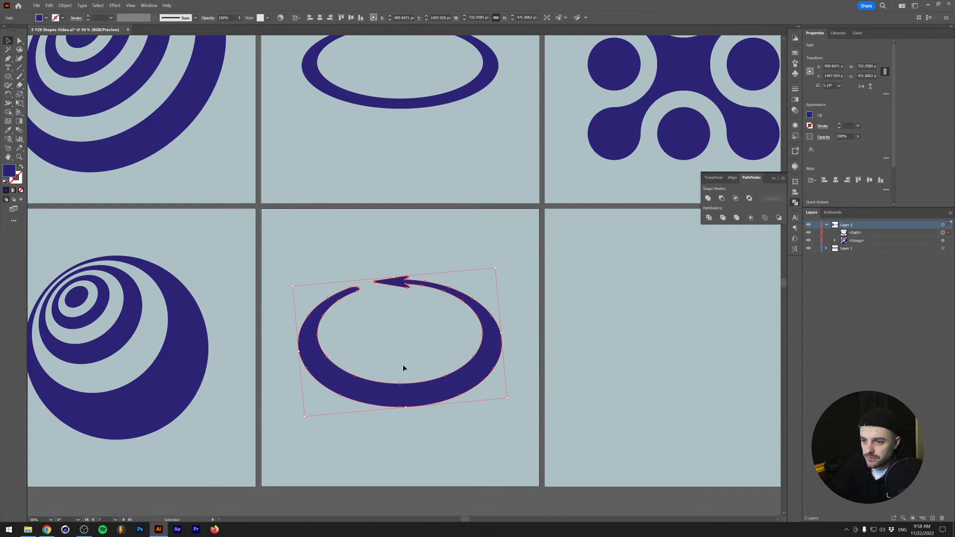
left_click(403, 368)
- Compare the warped arrow ring's shape, gap and arrowhead with the reference arrow on the artboard above
scroll(391, 391, "down", 2)
scroll(357, 398, "up", 1)
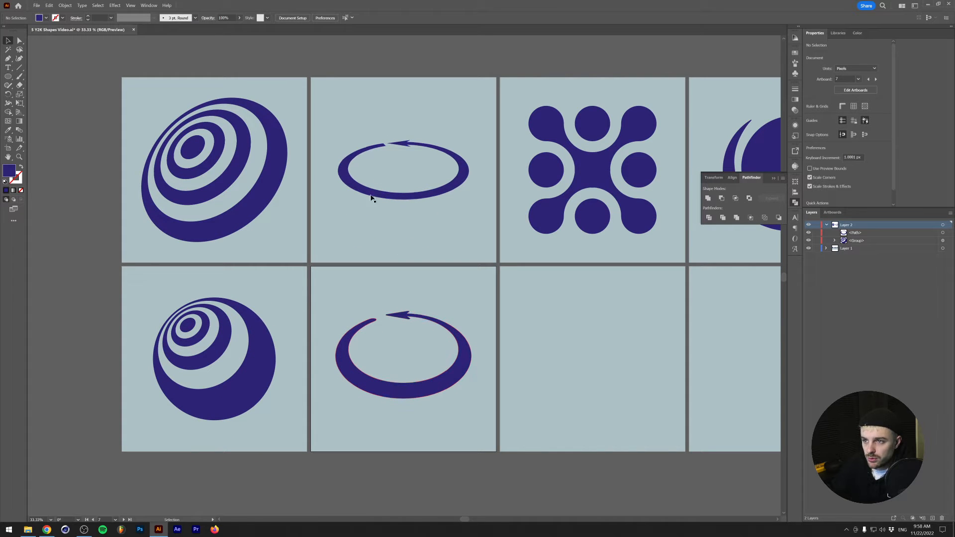
scroll(386, 145, "up", 4)
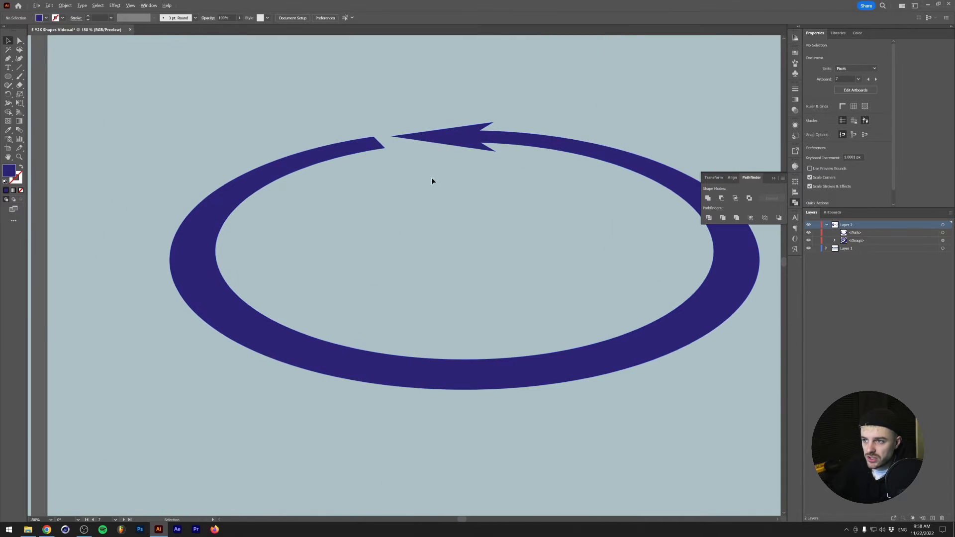
scroll(431, 178, "down", 3)
left_click_drag(452, 379, 394, 247)
scroll(394, 247, "down", 2)
scroll(367, 283, "up", 2)
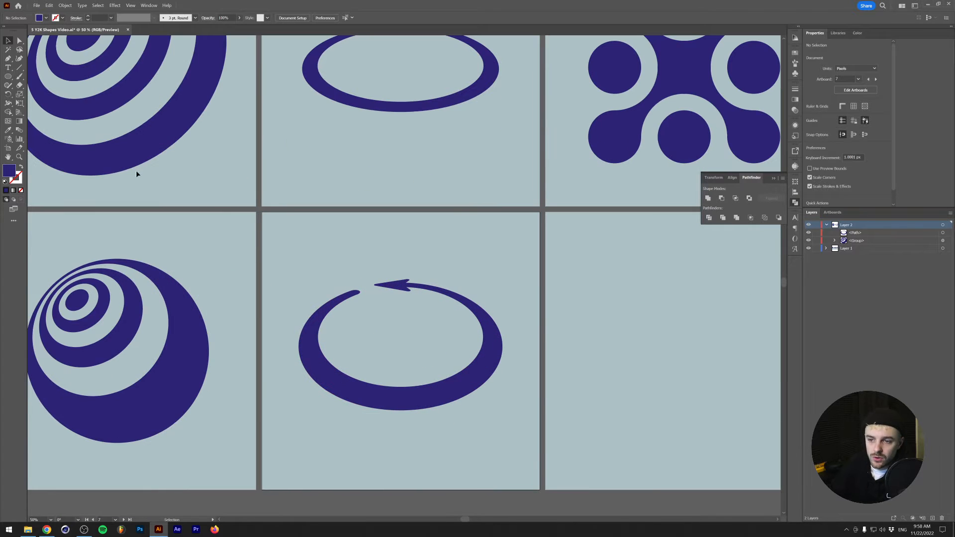
- Try another Free Transform perspective distortion on the arrow ring's lower side, undo it and deselect the ring
key("e")
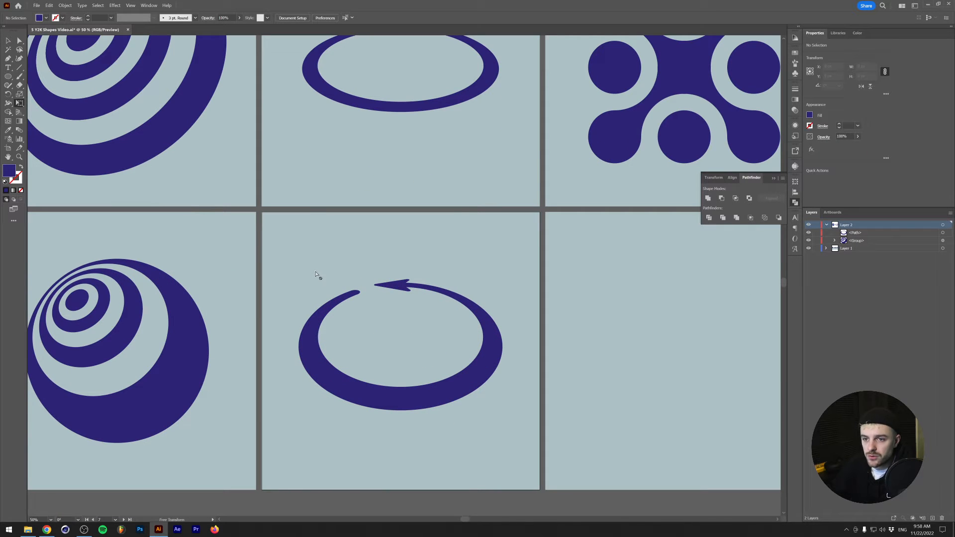
key("v")
left_click(342, 299)
key("e")
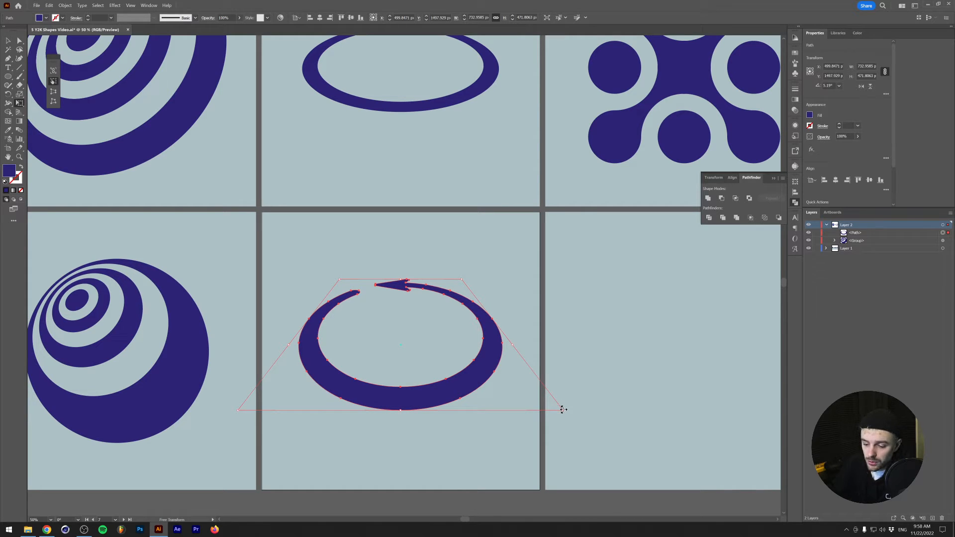
left_click_drag(562, 410, 451, 384)
key("ctrl+z")
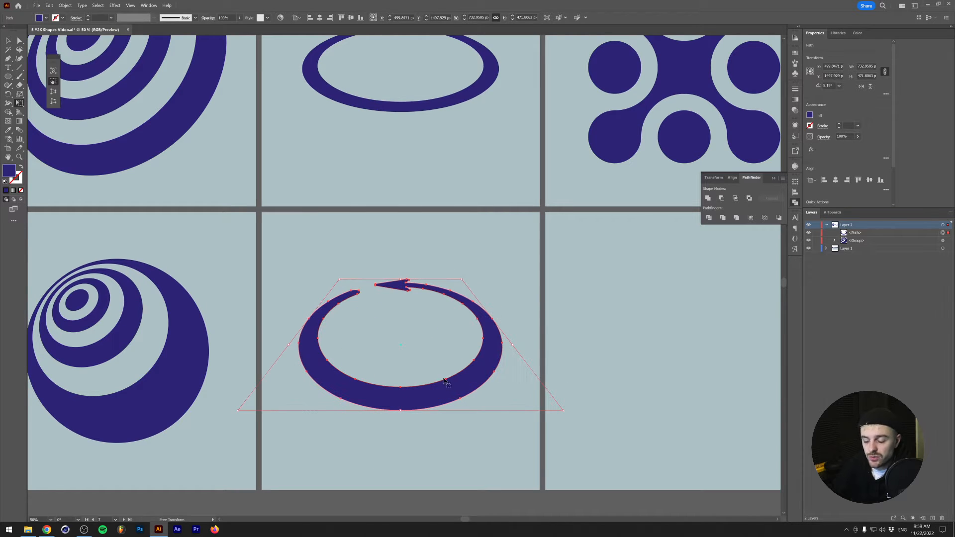
key("v")
left_click(394, 231)
- Switch to the browser and read the Metaball (Arc), Metaball section on the Scripts for Adobe Illustrator page
left_click_drag(576, 298, 282, 293)
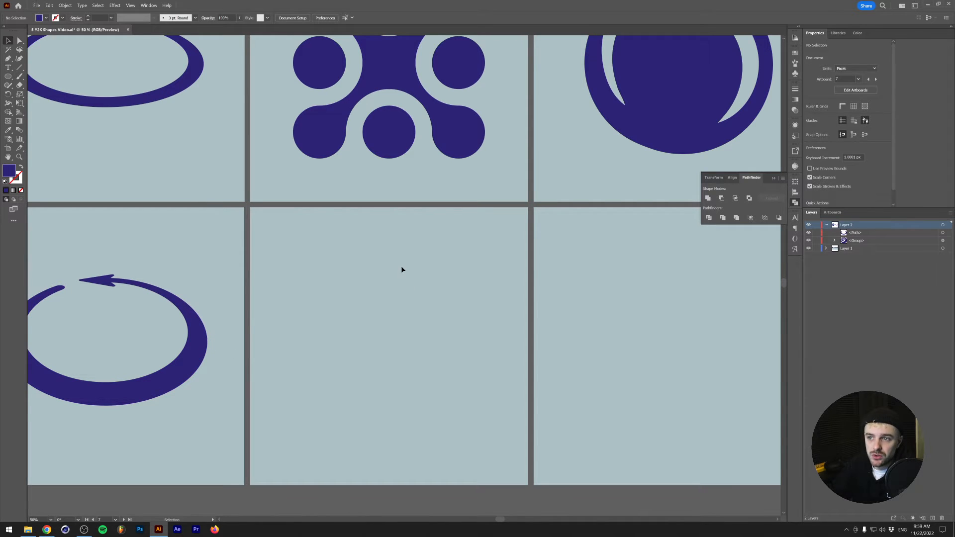
scroll(399, 266, "up", 3)
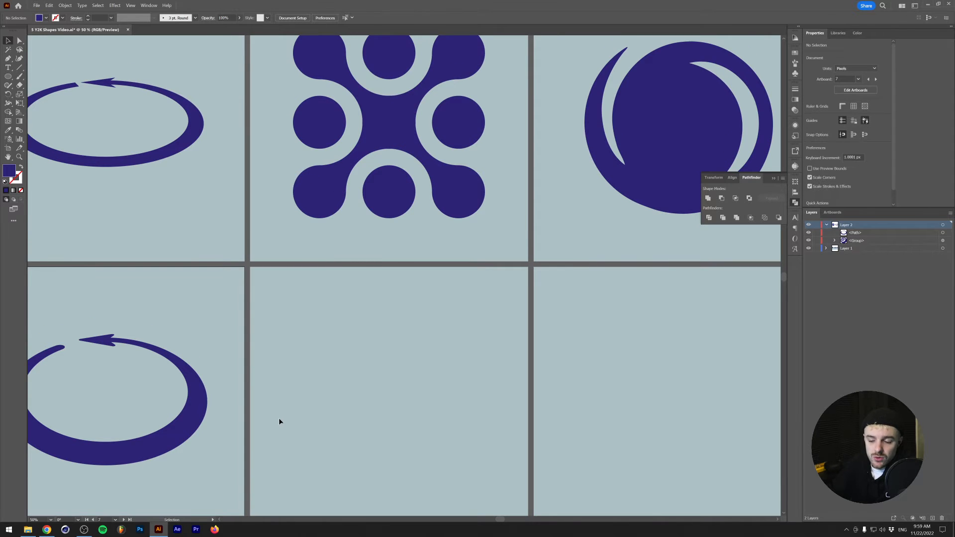
scroll(279, 421, "down", 4)
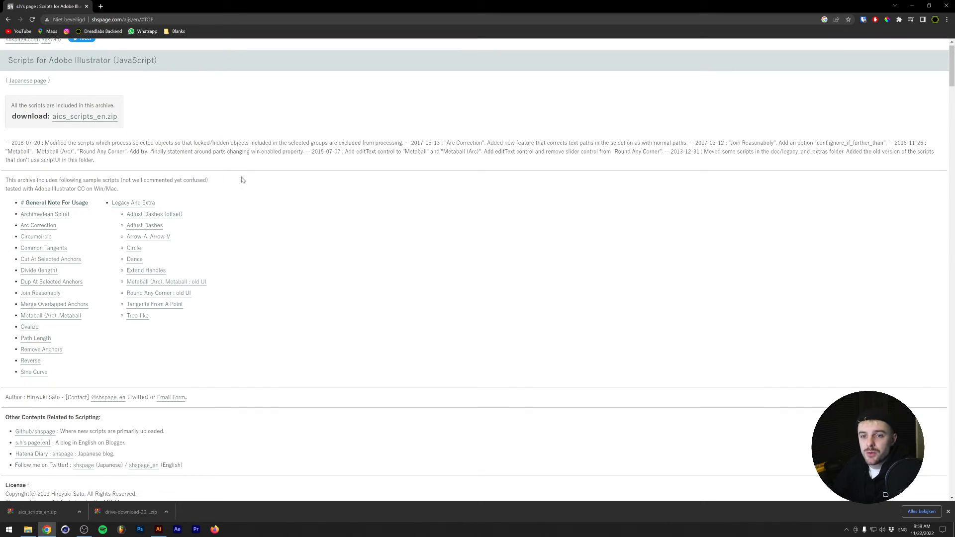
scroll(166, 171, "up", 1)
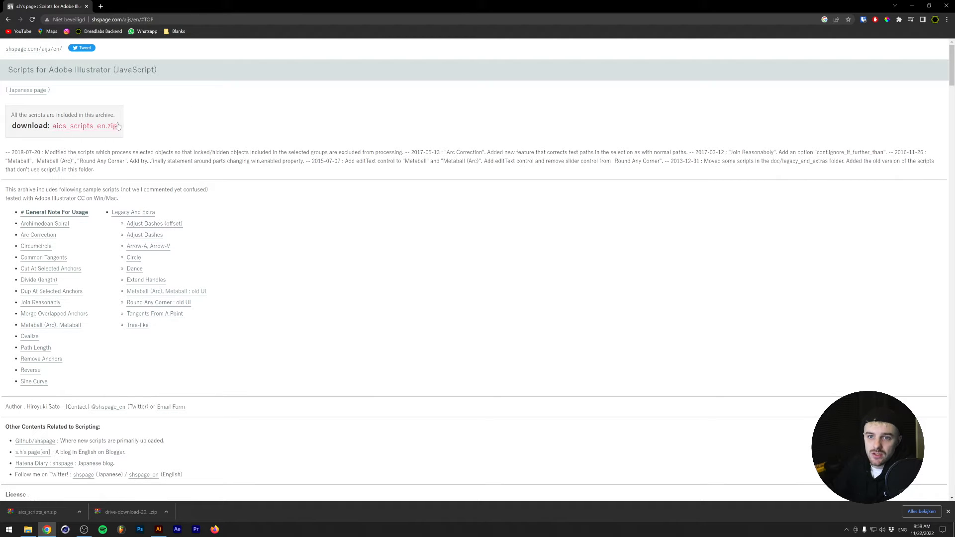
left_click(62, 325)
scroll(140, 235, "up", 3)
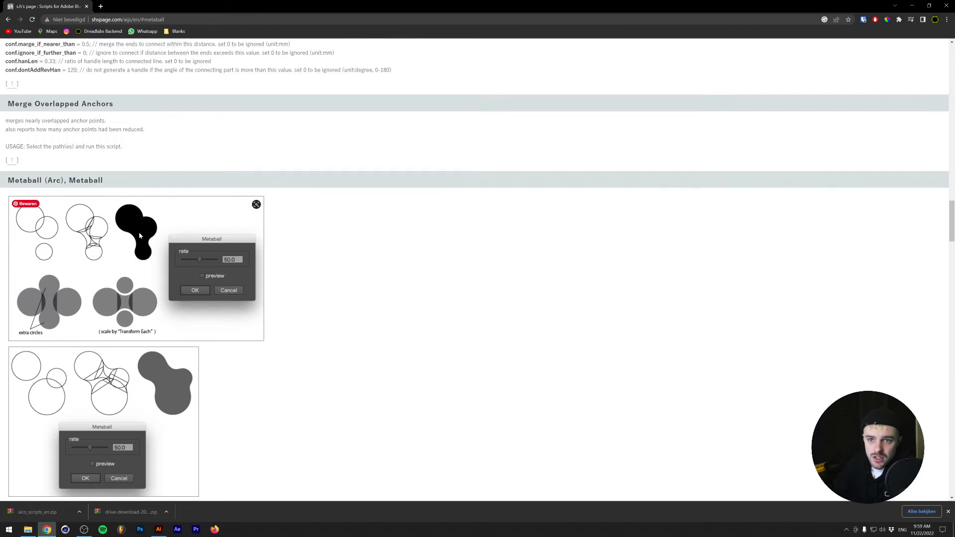
scroll(140, 235, "down", 2)
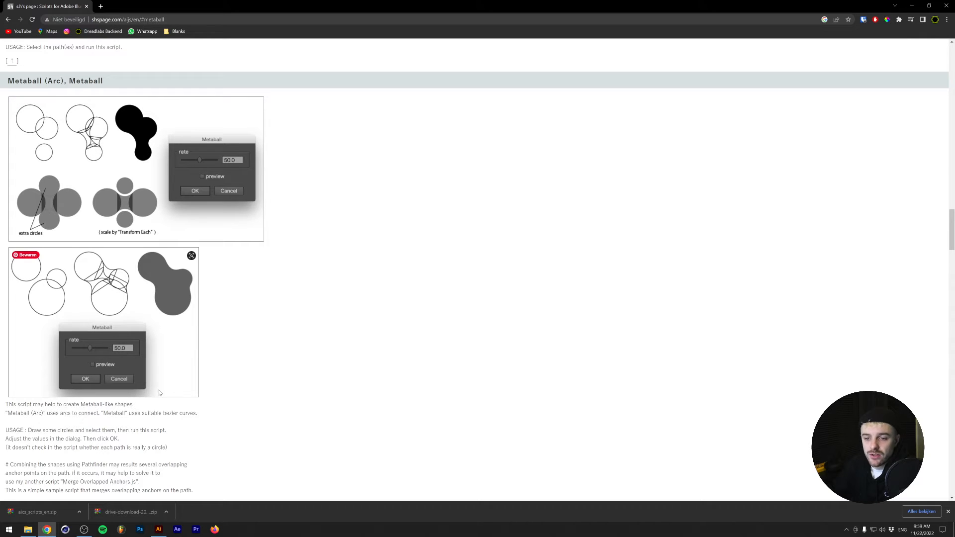
- Switch to File Explorer, open the inner aics_scripts_en folder in Downloads and select the Metaball script
left_click(28, 529)
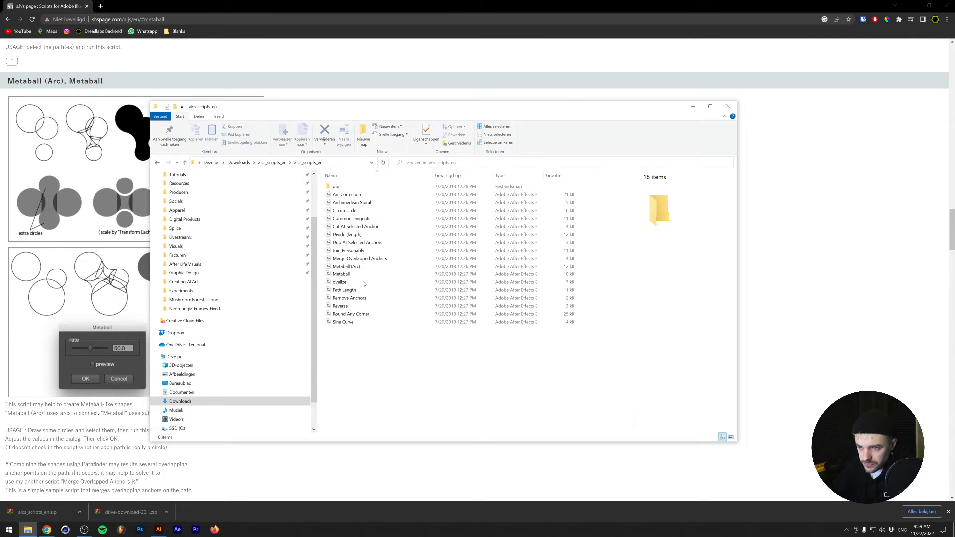
left_click(272, 163)
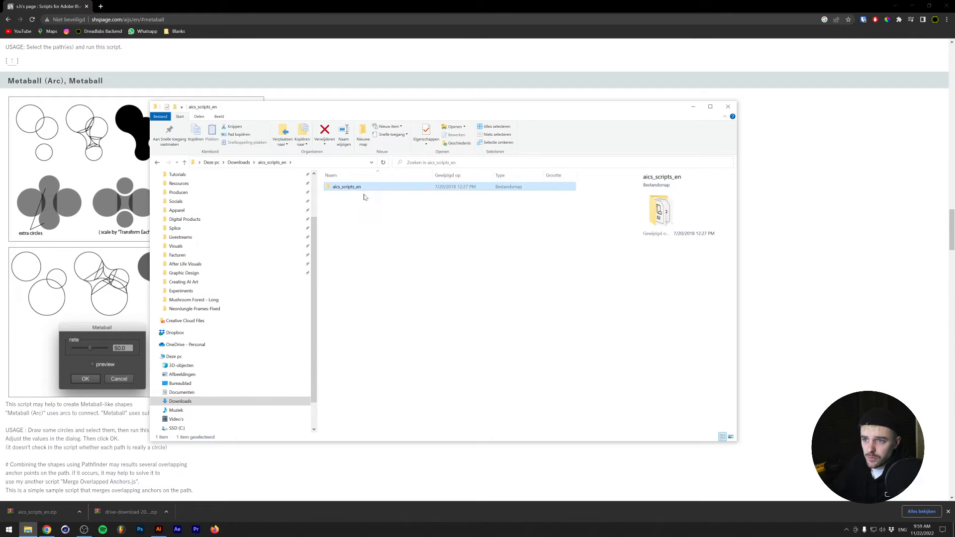
double_click(364, 188)
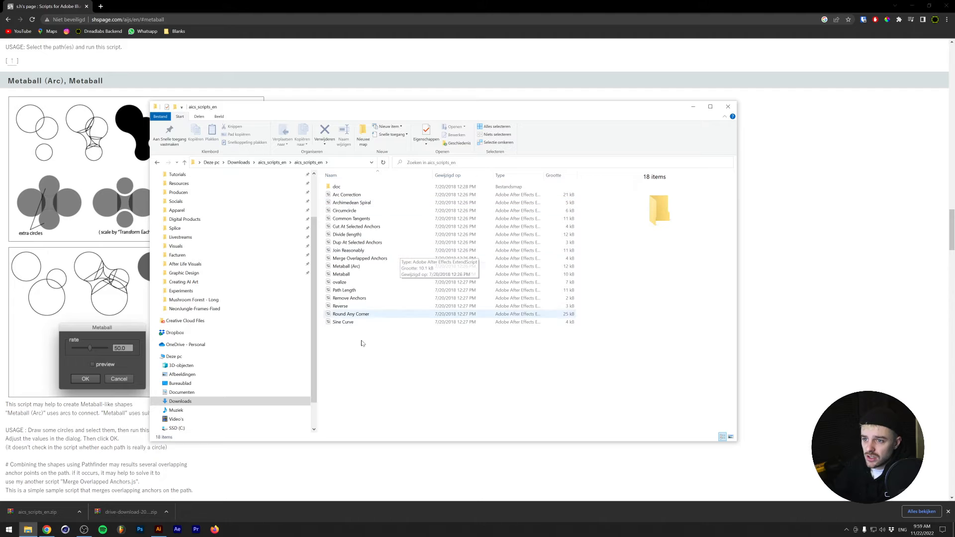
left_click(373, 271)
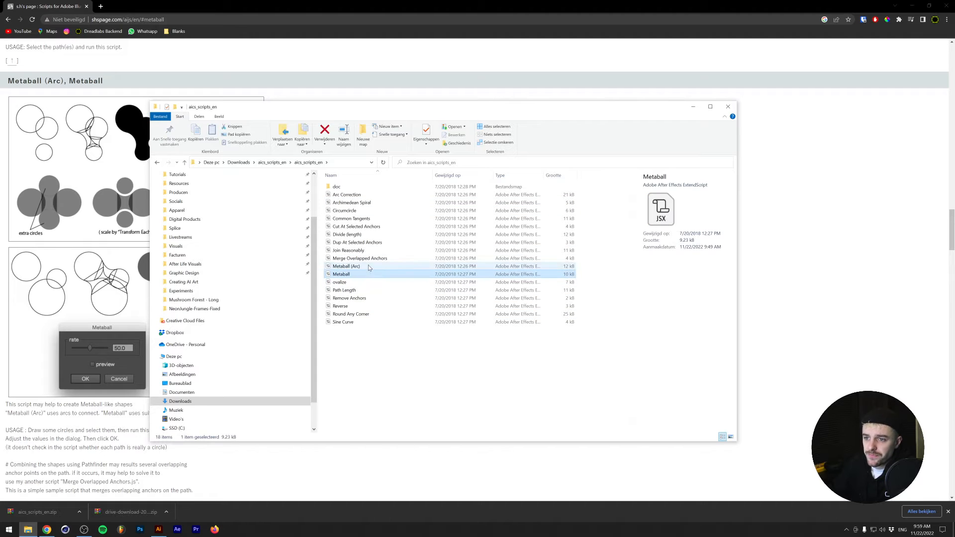
- Select both the Metaball (Arc) and Metaball script files in the aics_scripts_en folder
left_click(369, 266)
left_click(366, 277)
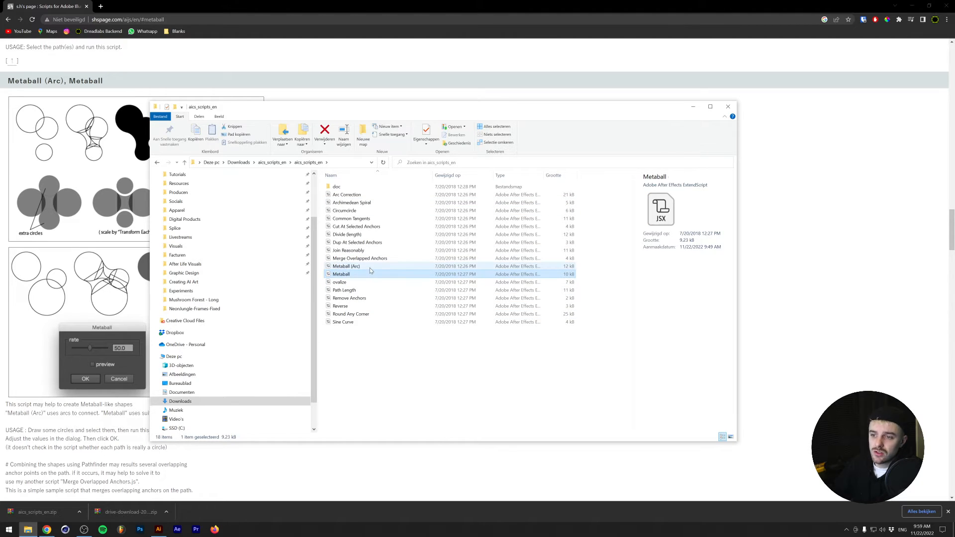
left_click(369, 267, "ctrl")
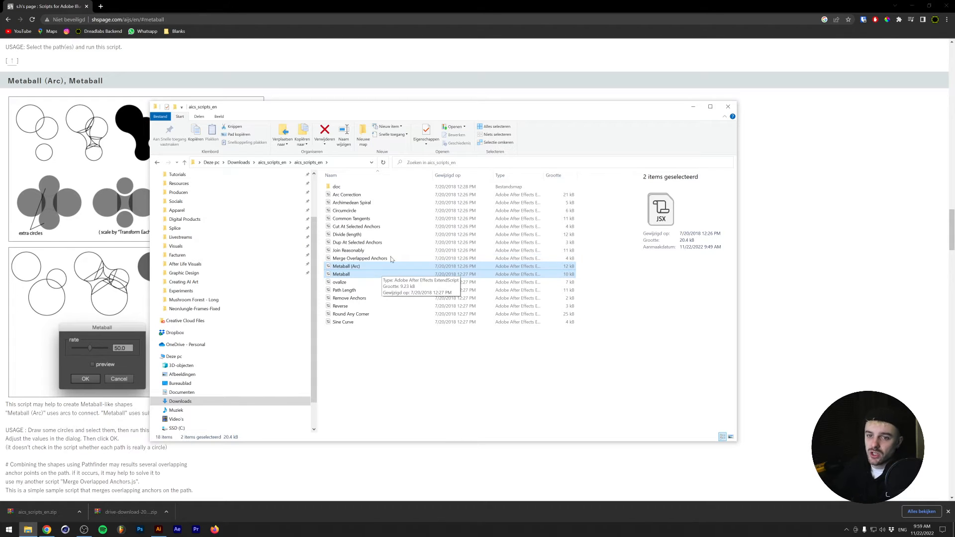
- Open Program Files > Adobe > Adobe Illustrator 2023 > Presets > en_GB > Scripts on drive C and paste the downloaded scripts there
scroll(184, 323, "down", 1)
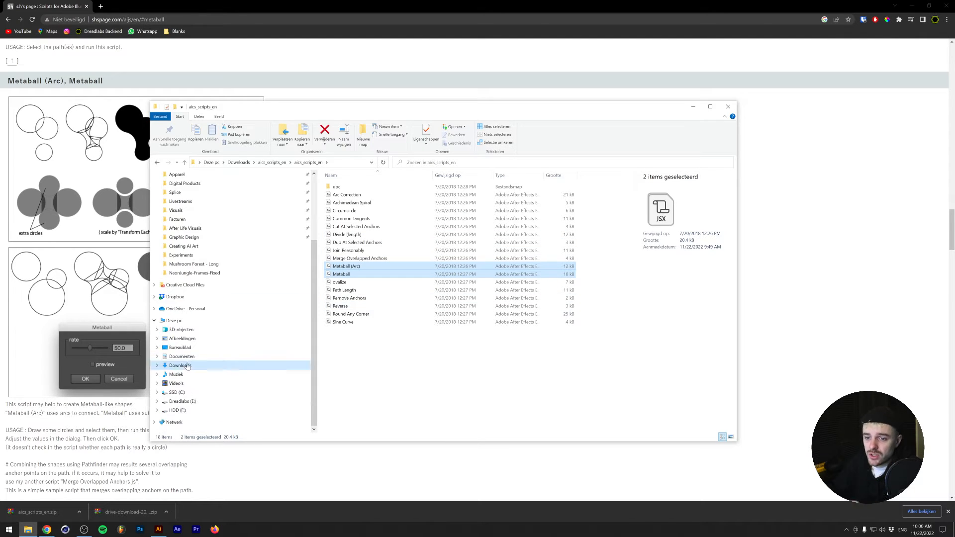
left_click(184, 322)
double_click(349, 261)
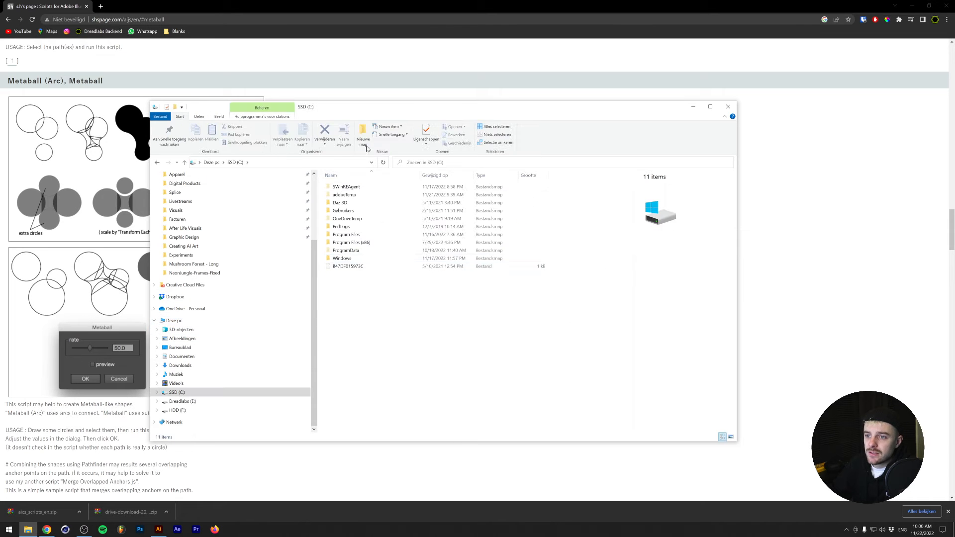
double_click(370, 235)
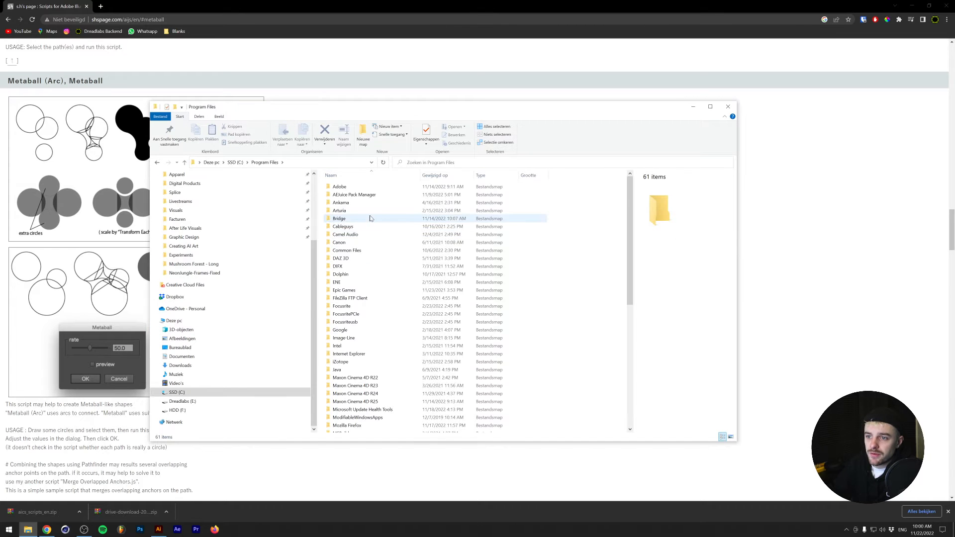
double_click(367, 190)
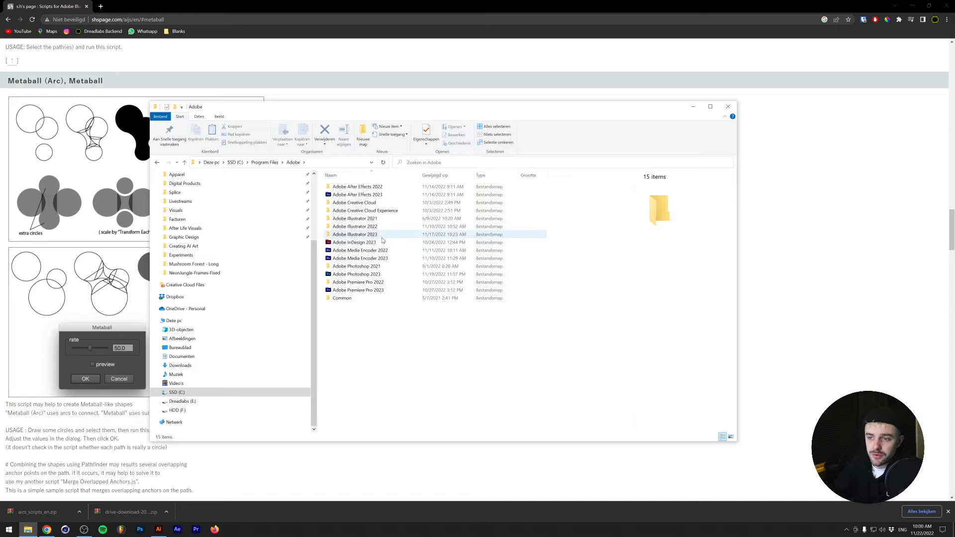
double_click(383, 236)
double_click(374, 209)
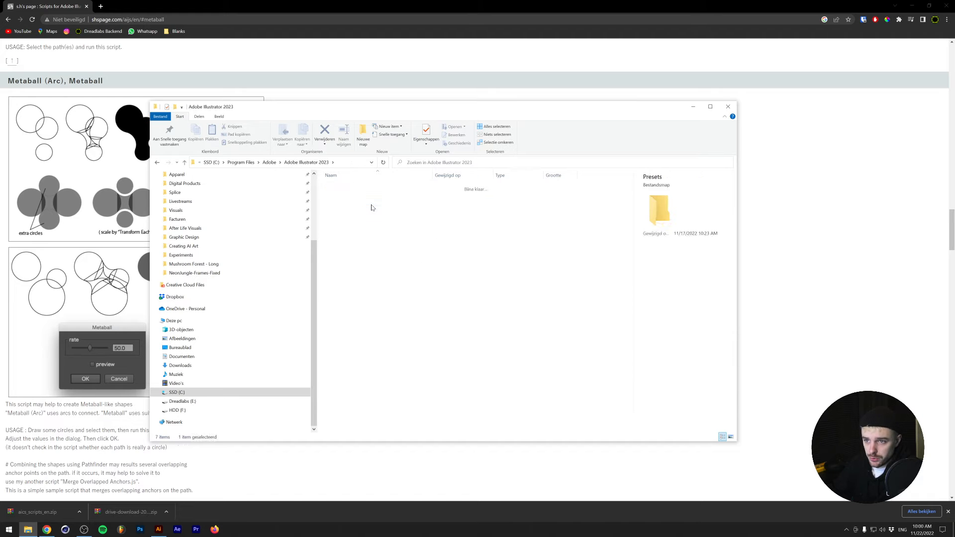
double_click(369, 187)
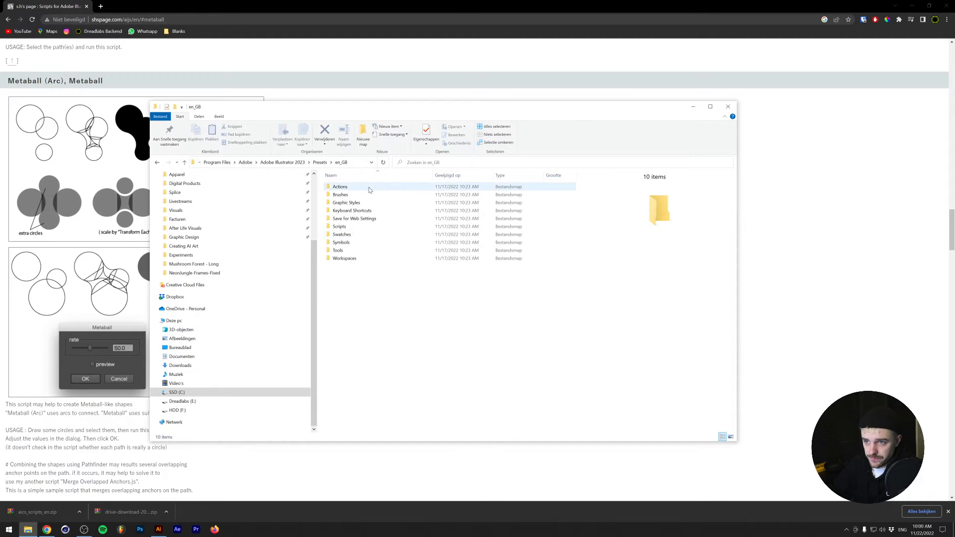
double_click(364, 230)
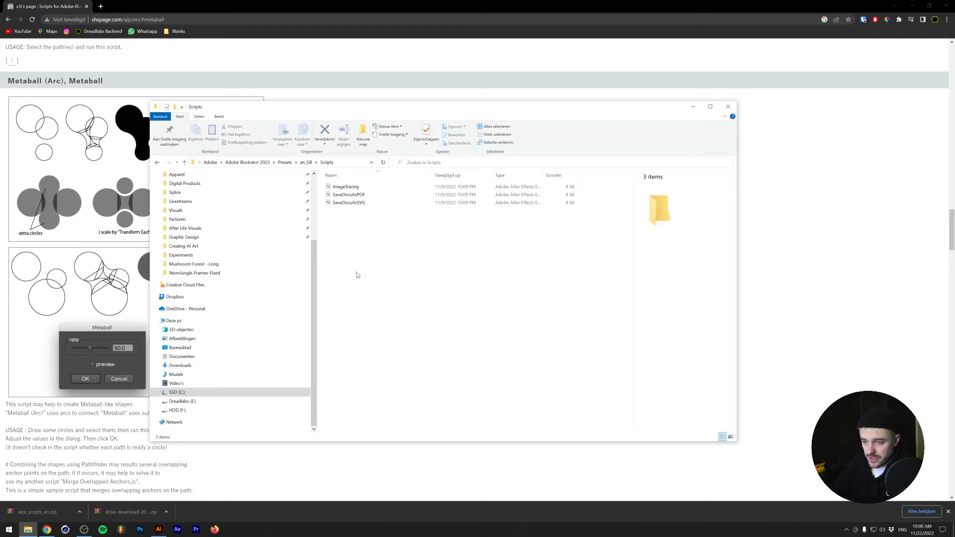
key("ctrl+v")
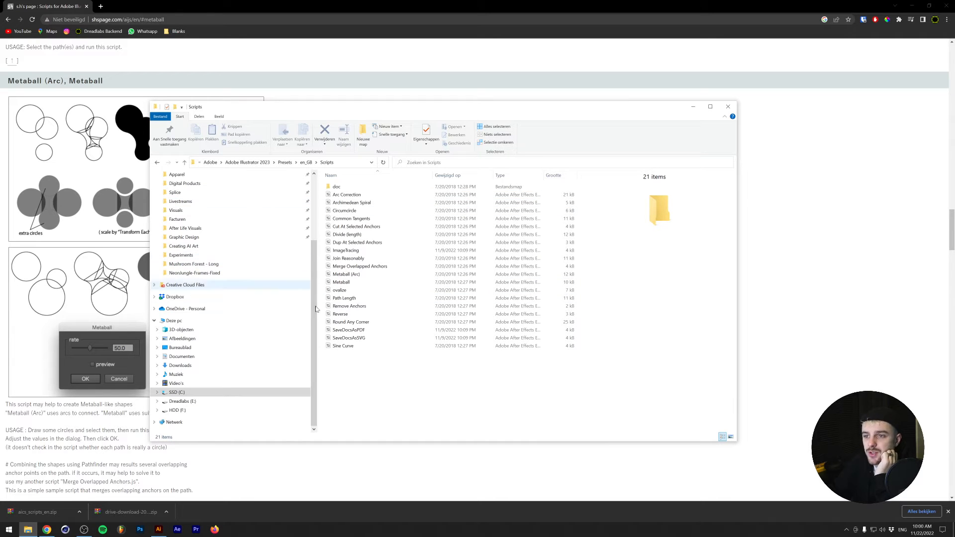
- Switch to Illustrator, activate the empty artboard below the metaball reference and check the installed scripts for Metaball and Metaball (Arc)
mouse_move(158, 529)
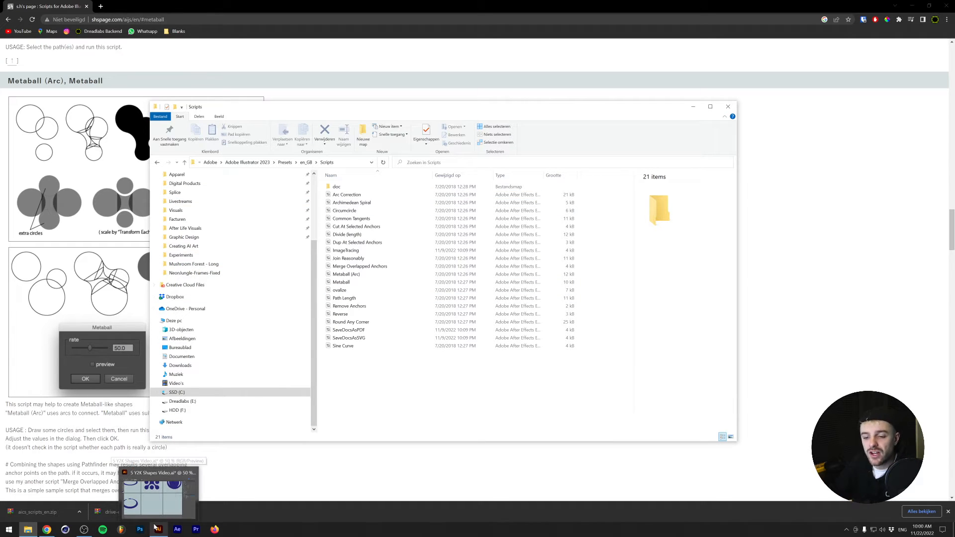
mouse_move(159, 508)
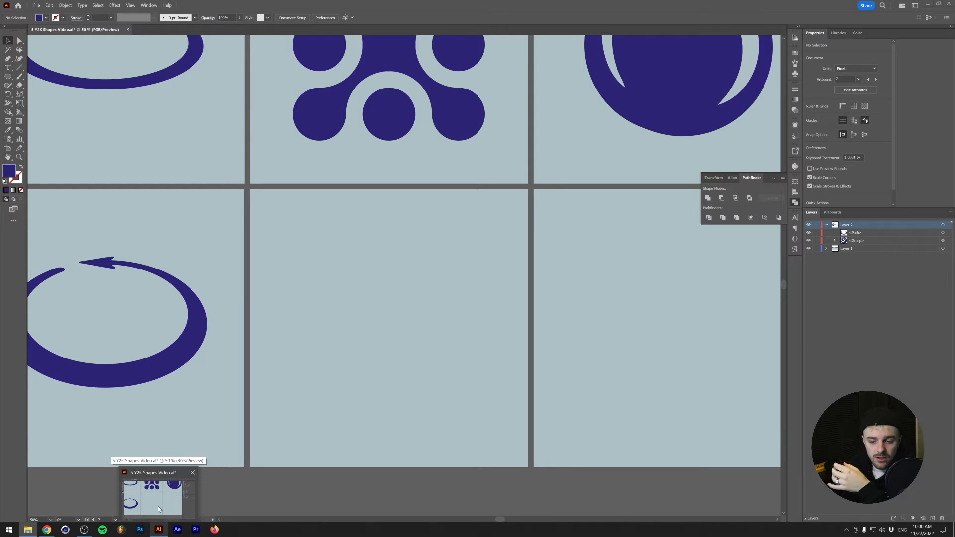
left_click(159, 508)
left_click(358, 297)
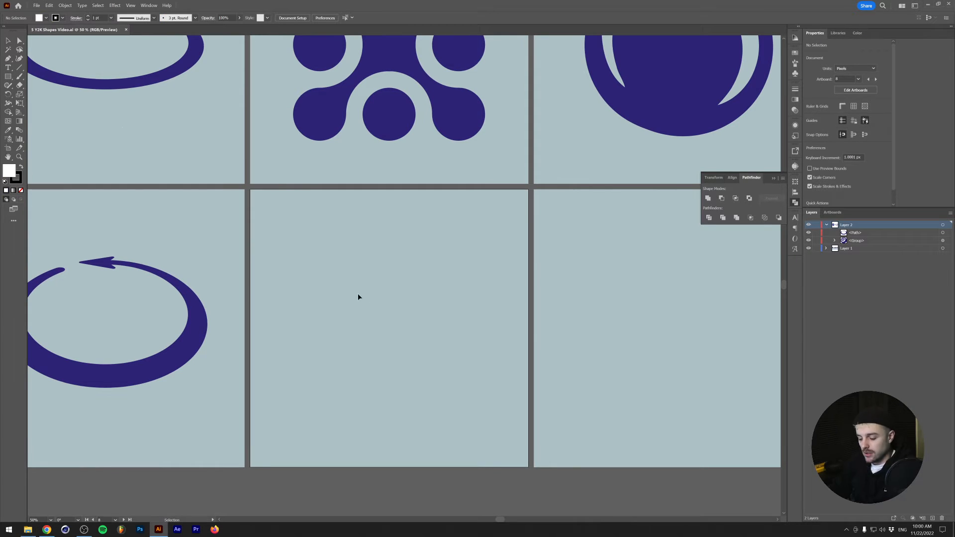
left_click(35, 6)
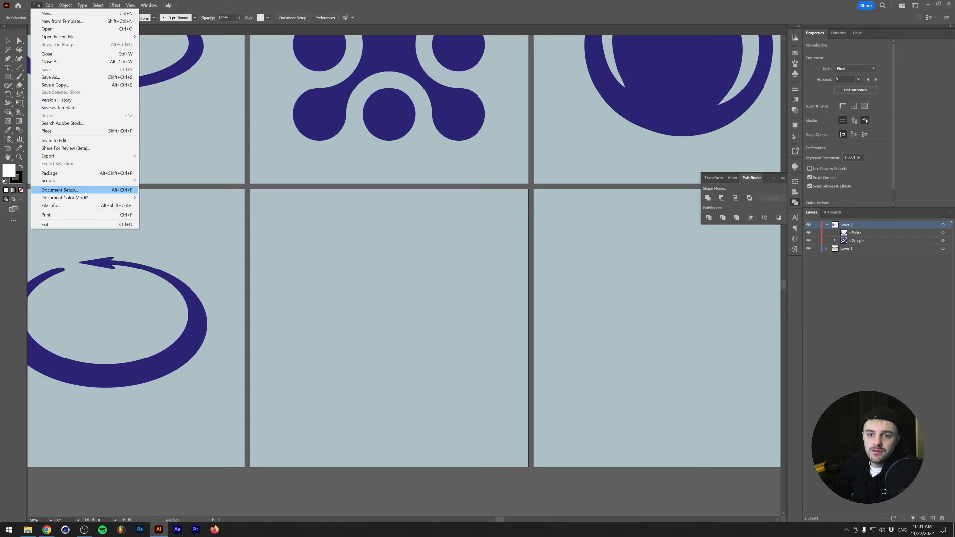
mouse_move(89, 182)
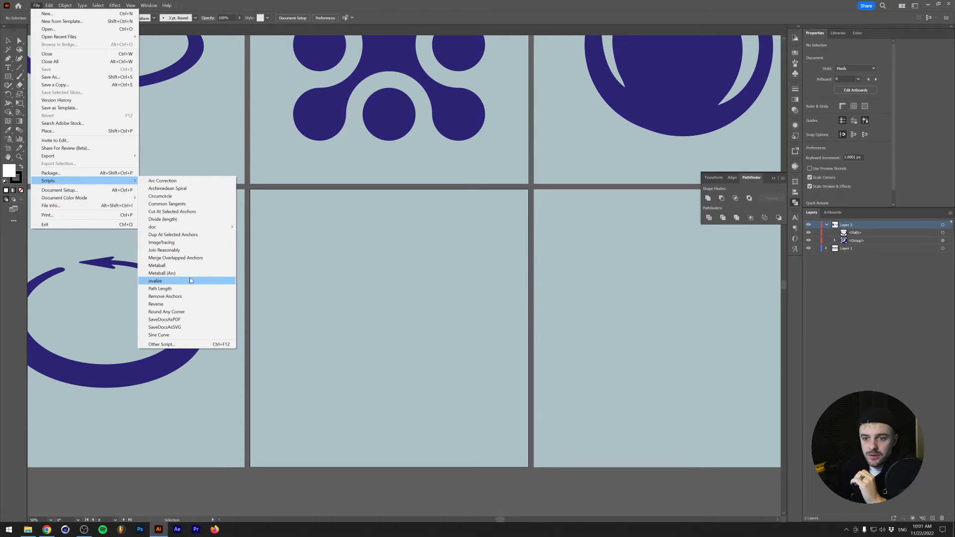
- Create a 250 by 250 px circle on the empty artboard below the metaball reference
scroll(347, 273, "up", 7)
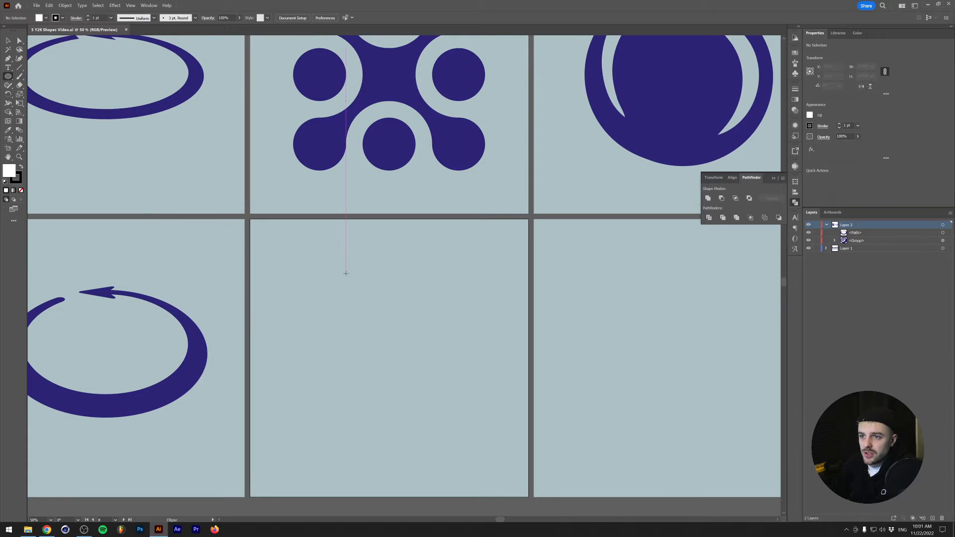
scroll(346, 273, "down", 6)
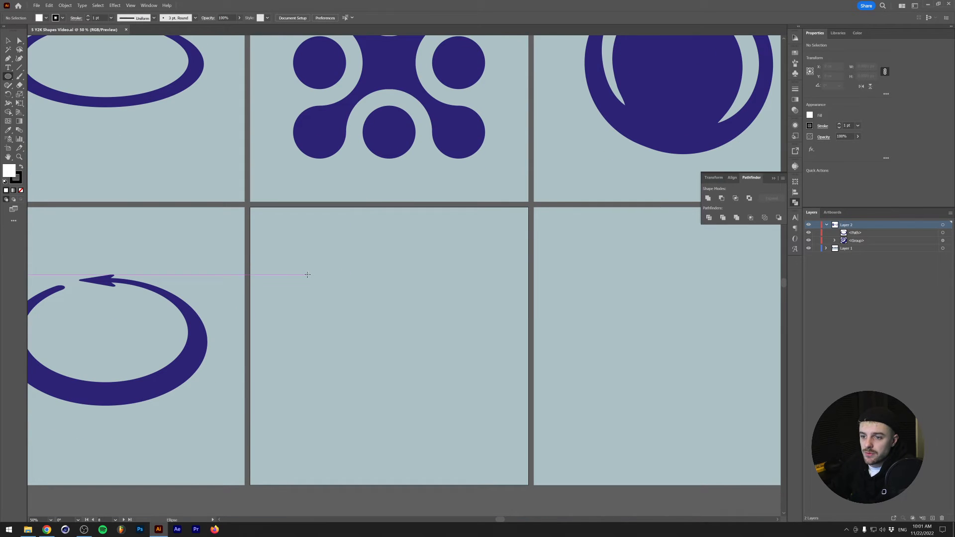
left_click(307, 274)
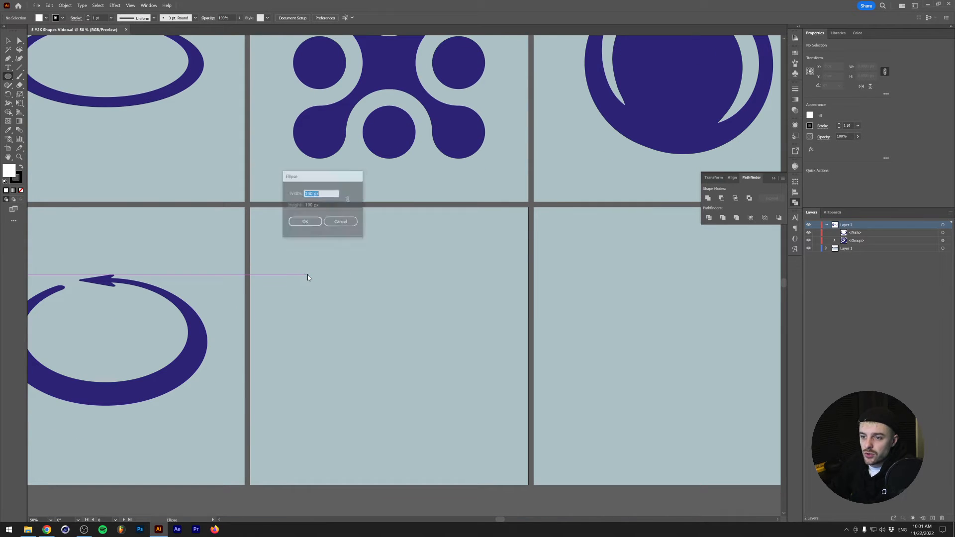
type("250")
key("Tab")
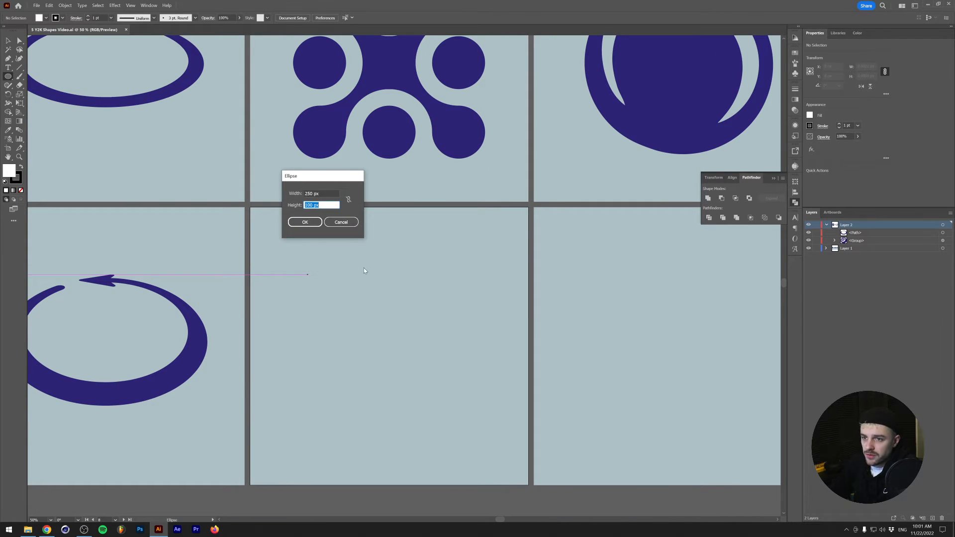
type("250")
key("Return")
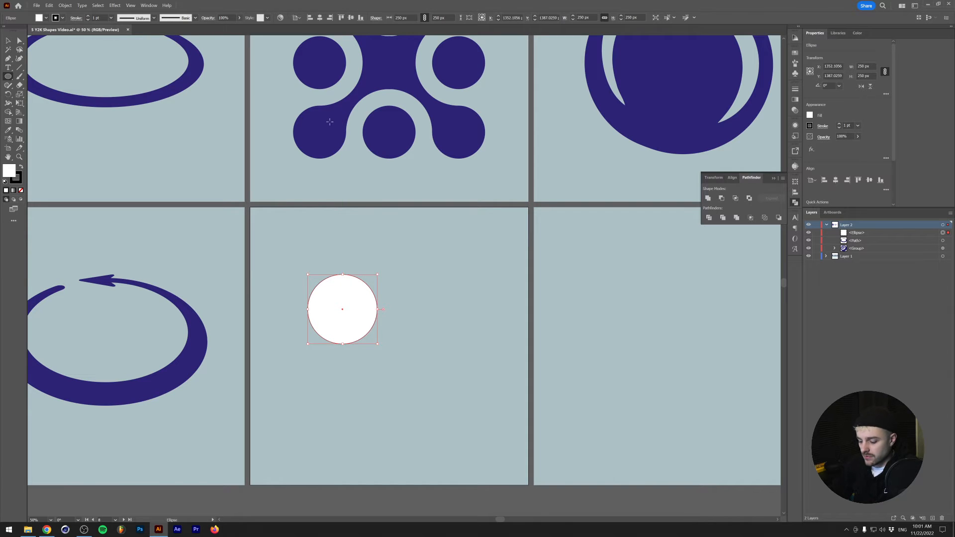
- Sample the reference metaball's dark blue appearance onto the new circle with the Eyedropper
key("i")
left_click(383, 126)
key("v")
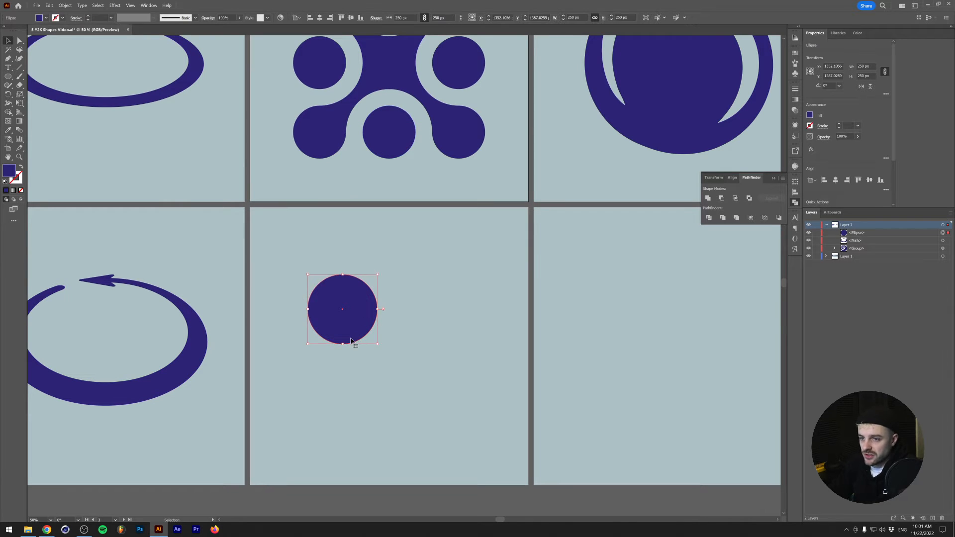
- Move the circle toward the artboard's upper left and duplicate it twice at 250 px intervals to form a touching row of three
left_click_drag(343, 308, 378, 291)
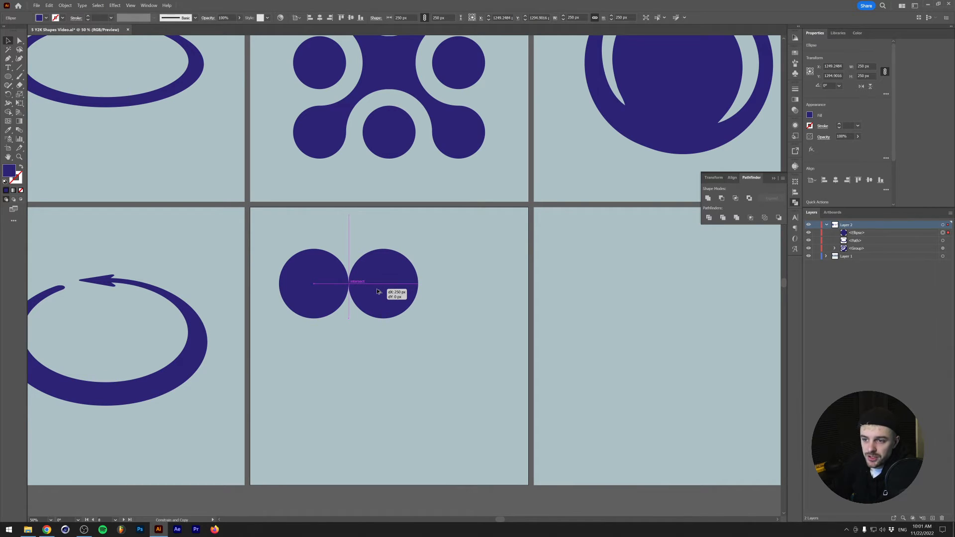
left_click_drag(377, 291, 369, 295)
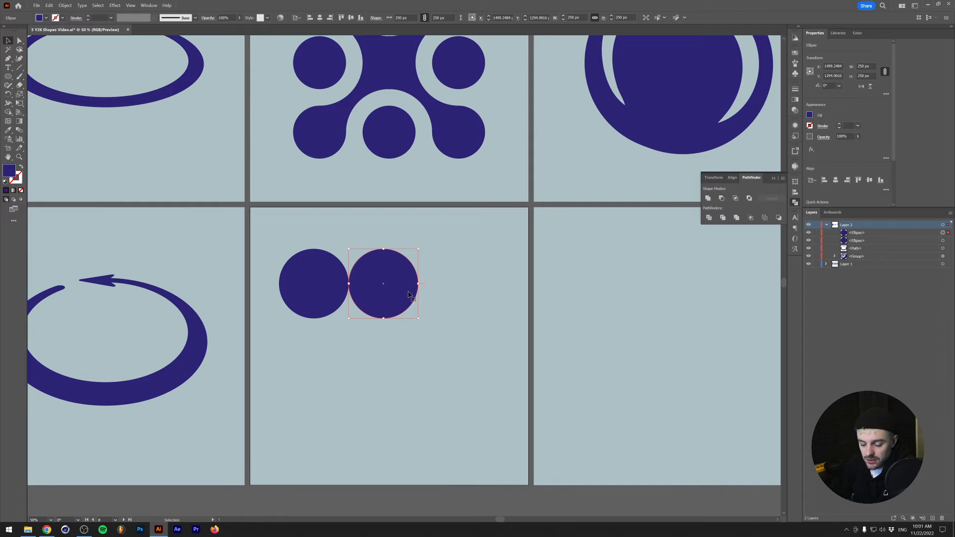
key("a")
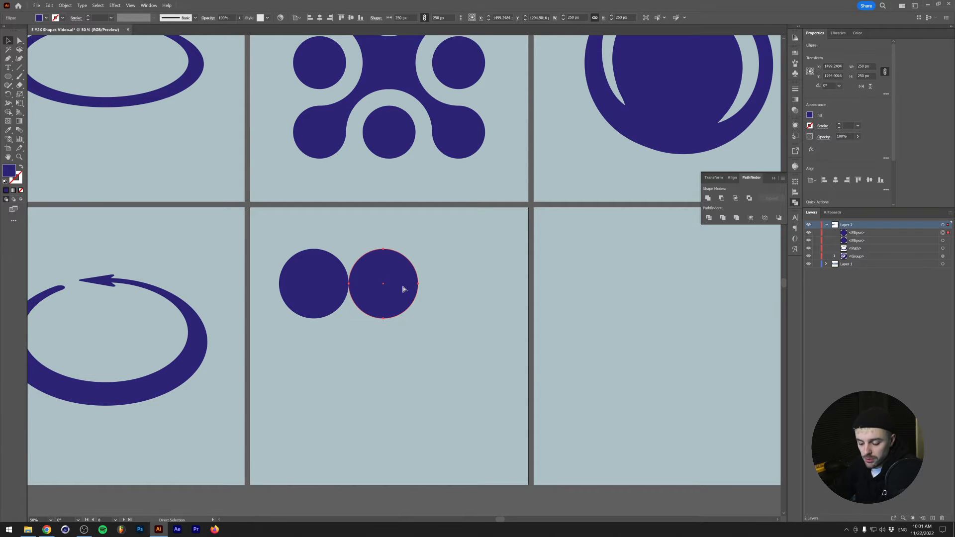
key("ctrl+d")
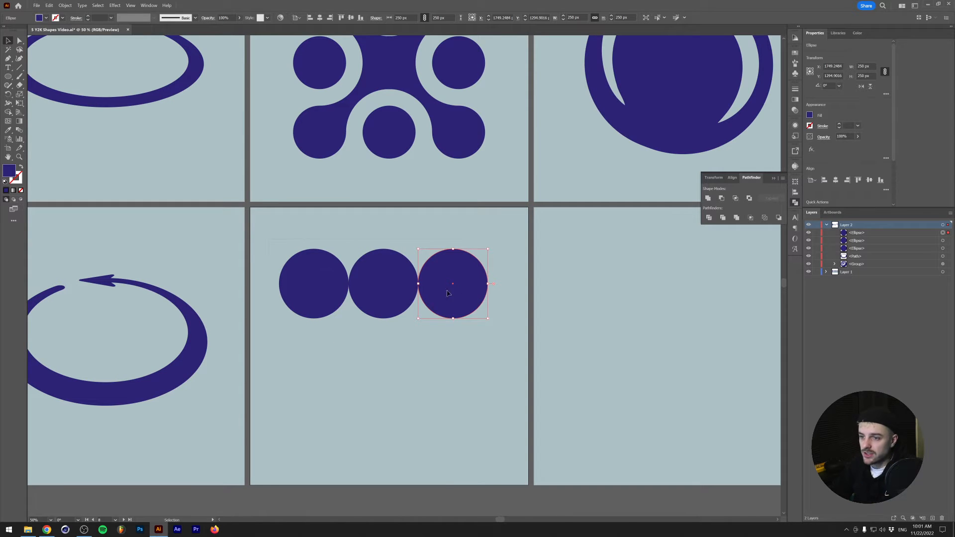
- Duplicate the row of three circles downward twice at 250 px intervals to form a touching 3 by 3 grid
key("ctrl+alt+a")
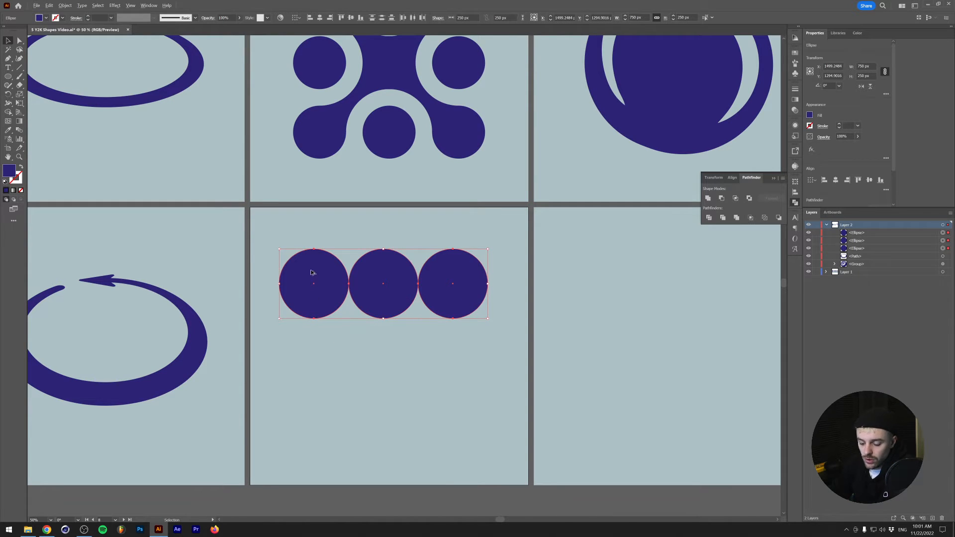
left_click_drag(311, 273, 316, 343)
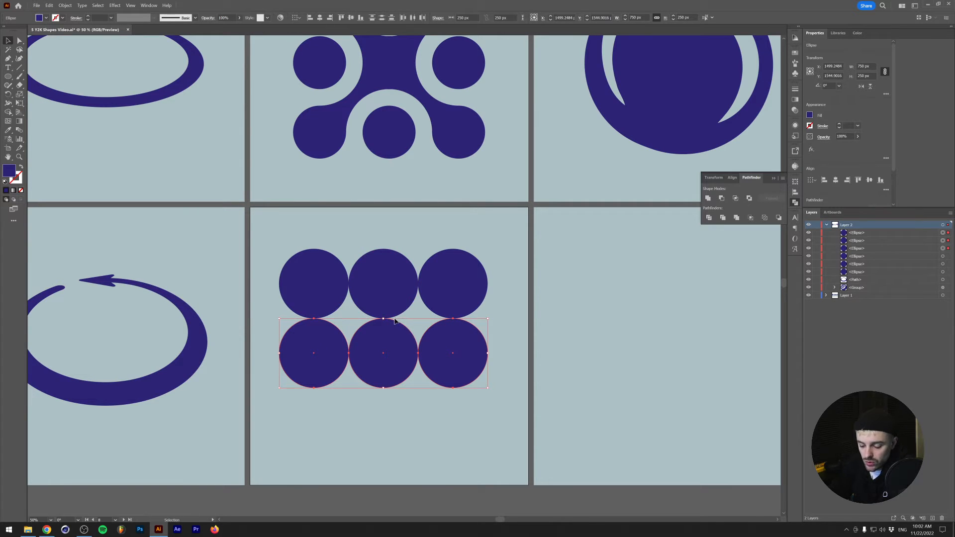
key("ctrl+d")
- Group all nine circles, center the group on the artboard and ungroup it again
key("ctrl+alt+a")
key("ctrl+g")
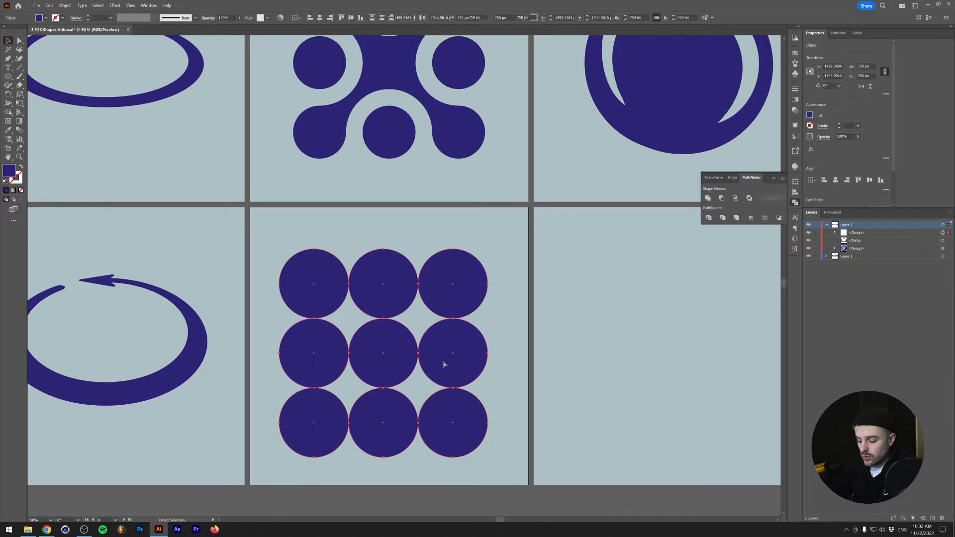
key("v")
left_click(351, 18)
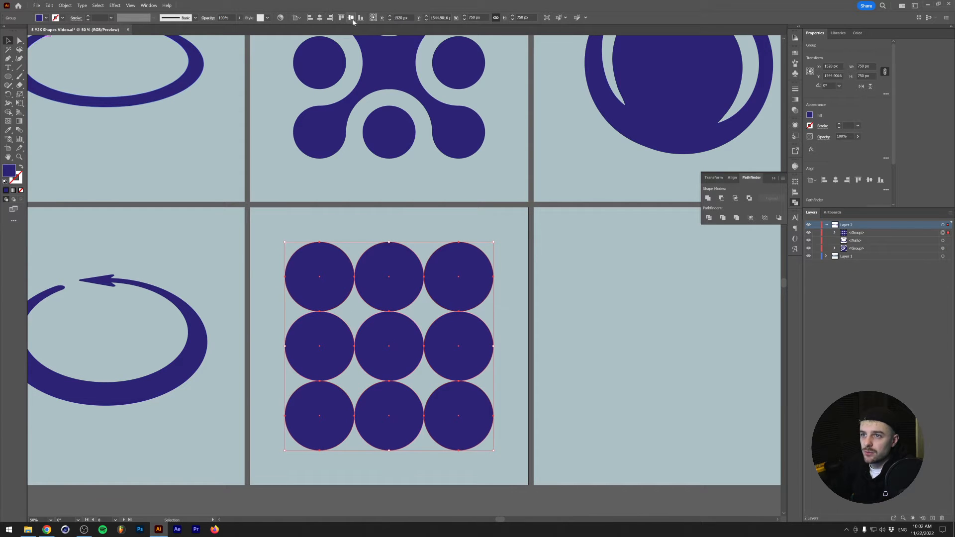
key("shift+ctrl+g")
- Delete the top-right, bottom-left and bottom-right corner circles from the grid
key("a")
left_click(451, 270)
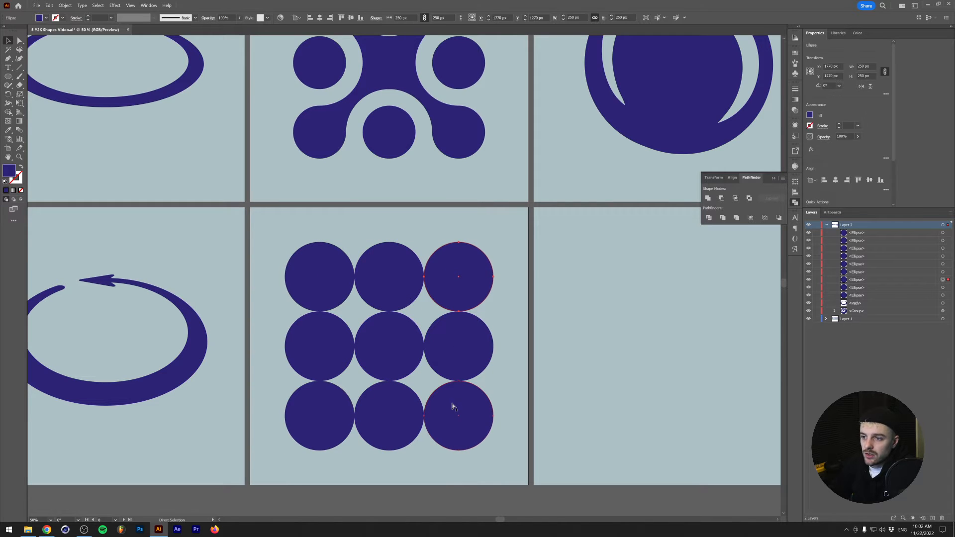
key("v")
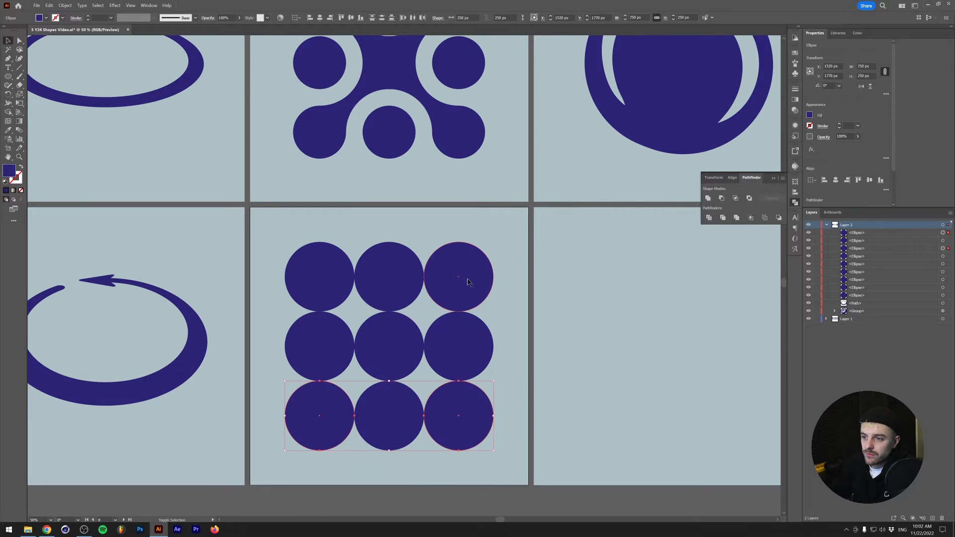
left_click(468, 279, "shift")
key("Delete")
- Offset the paths of all six remaining circles inward by -50 px
scroll(463, 288, "up", 3)
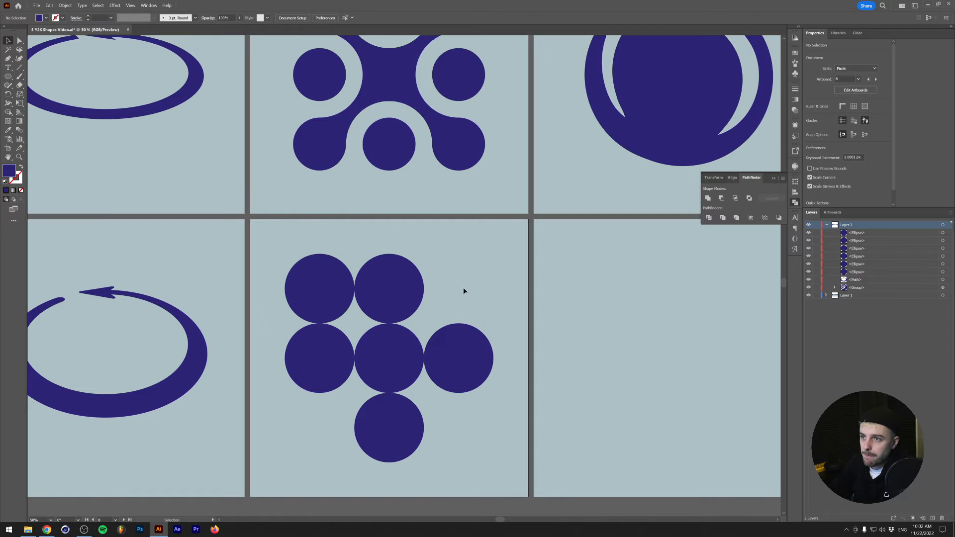
scroll(417, 341, "down", 1)
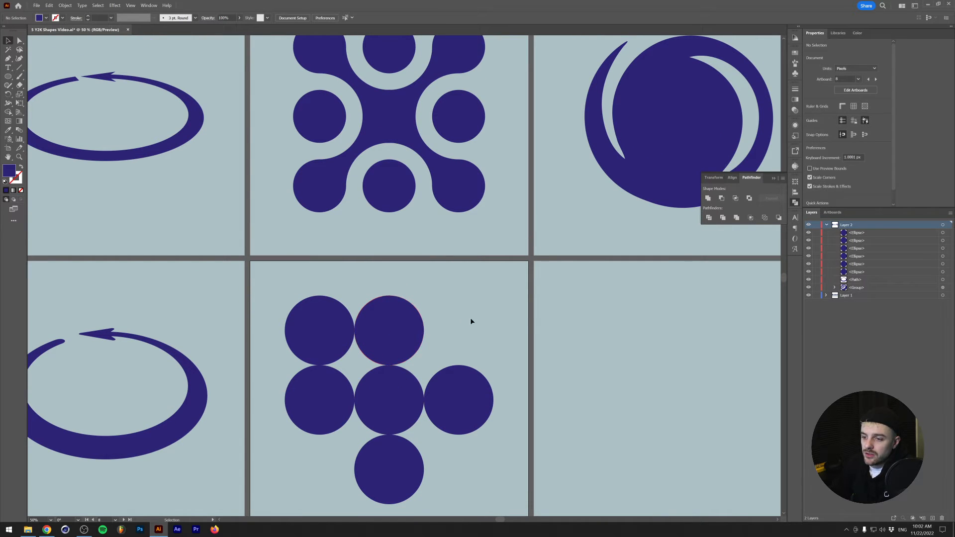
left_click_drag(486, 309, 298, 472)
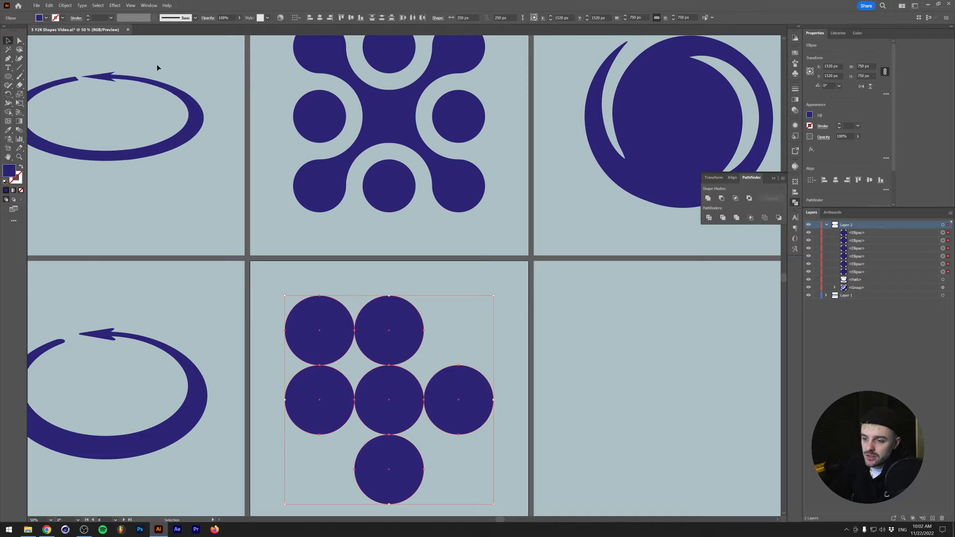
left_click(65, 5)
mouse_move(82, 177)
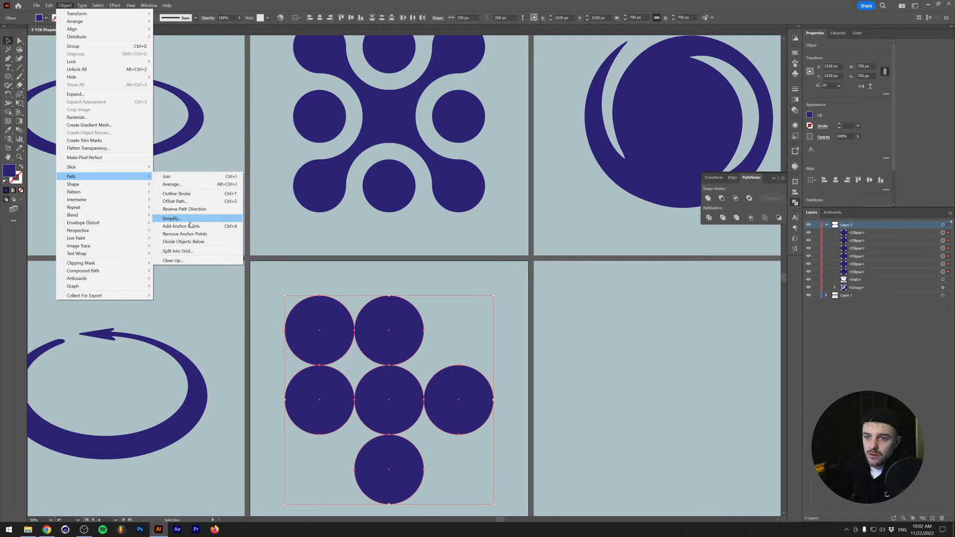
left_click(174, 201)
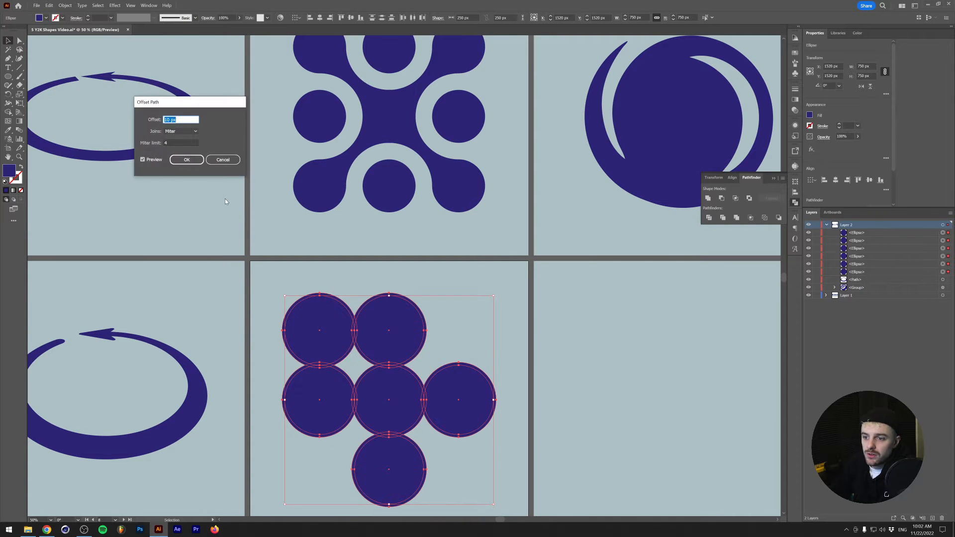
key("shift+Down")
key("shift+Down")
key("shift+Down")
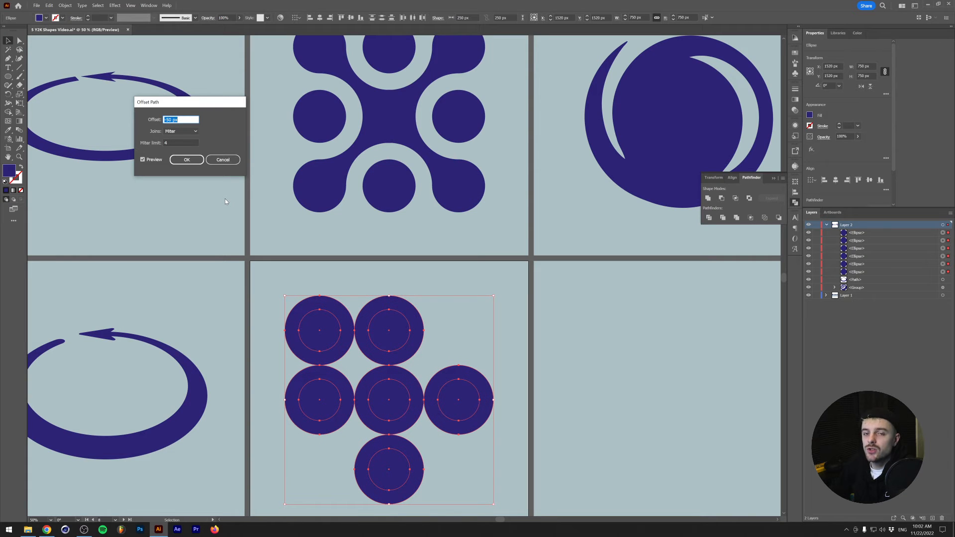
key("Return")
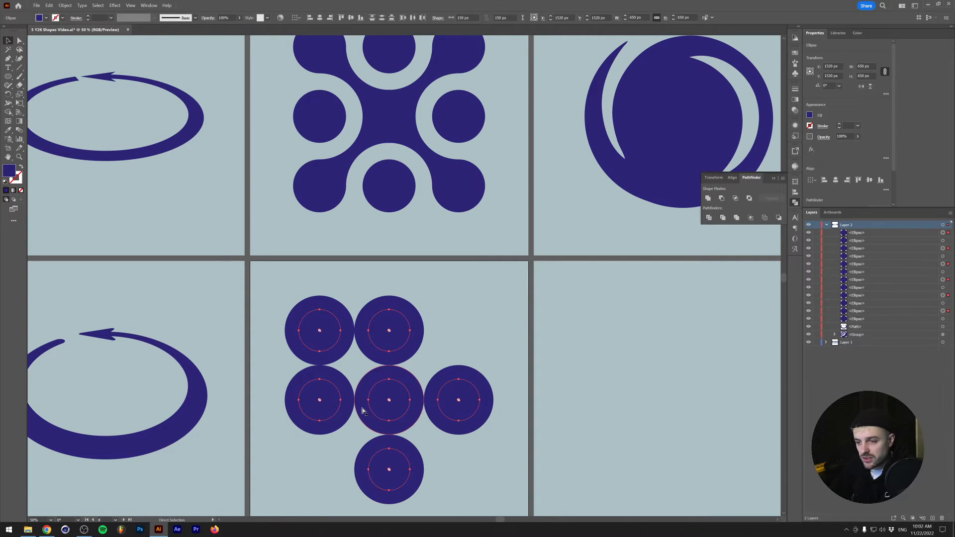
- Delete the original larger circles so only the six inset circles stay on the artboard
key("Delete")
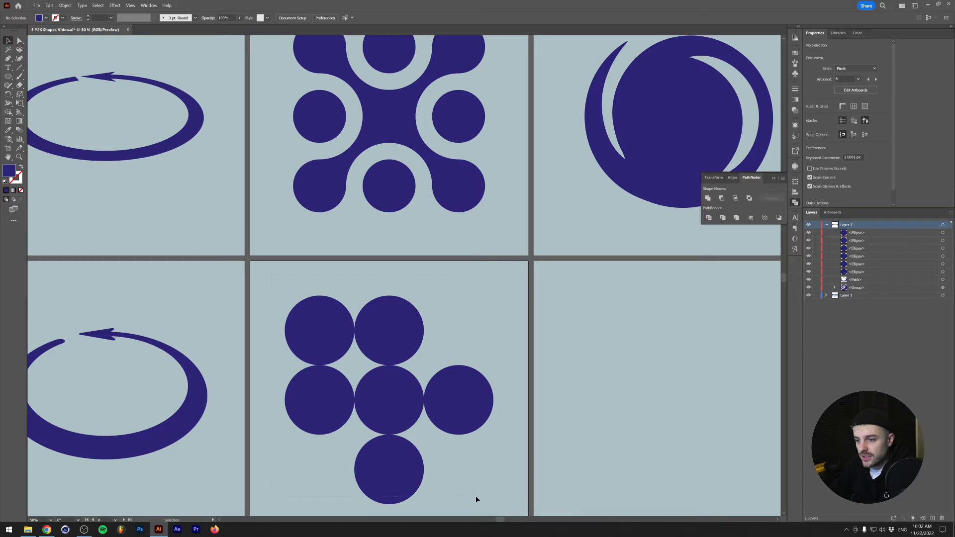
left_click_drag(475, 499, 477, 493)
key("Delete")
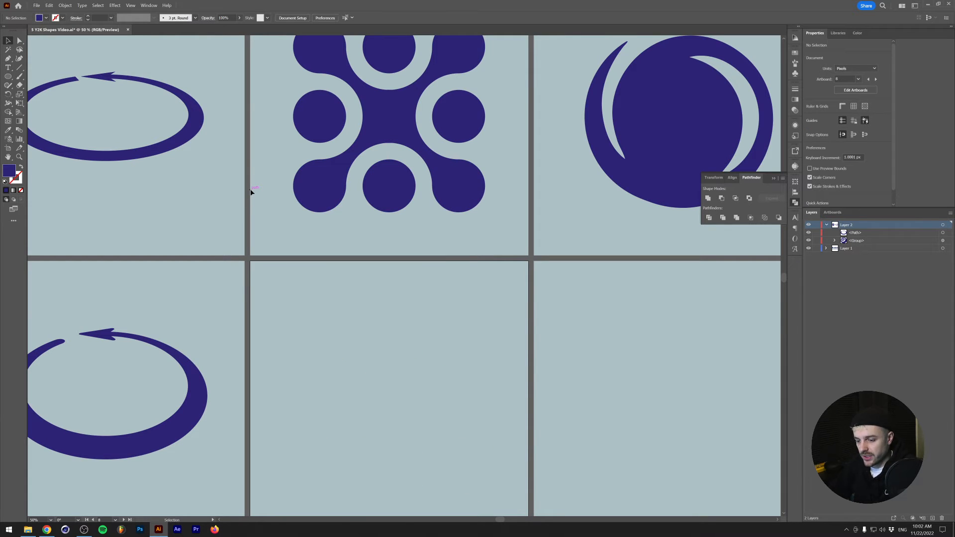
key("ctrl+z")
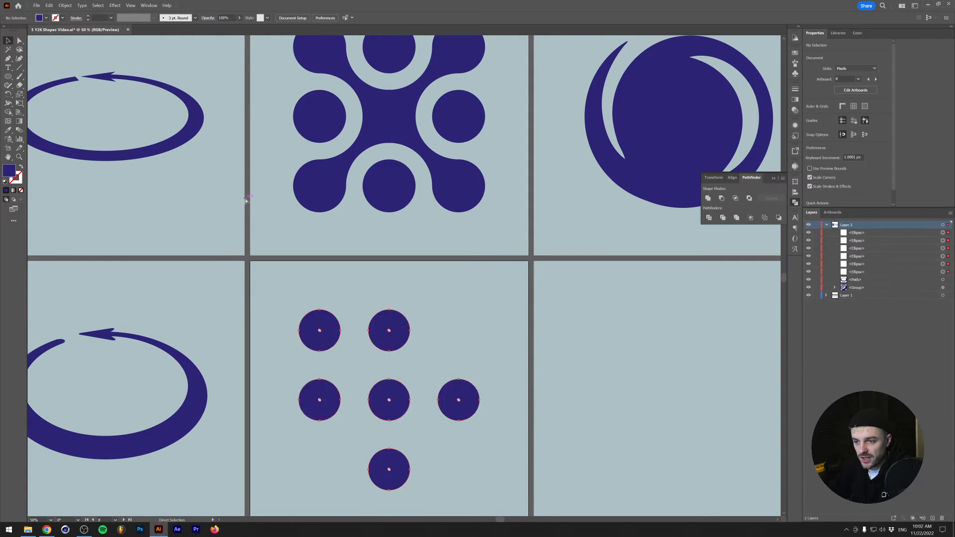
left_click(446, 334)
scroll(428, 346, "down", 1)
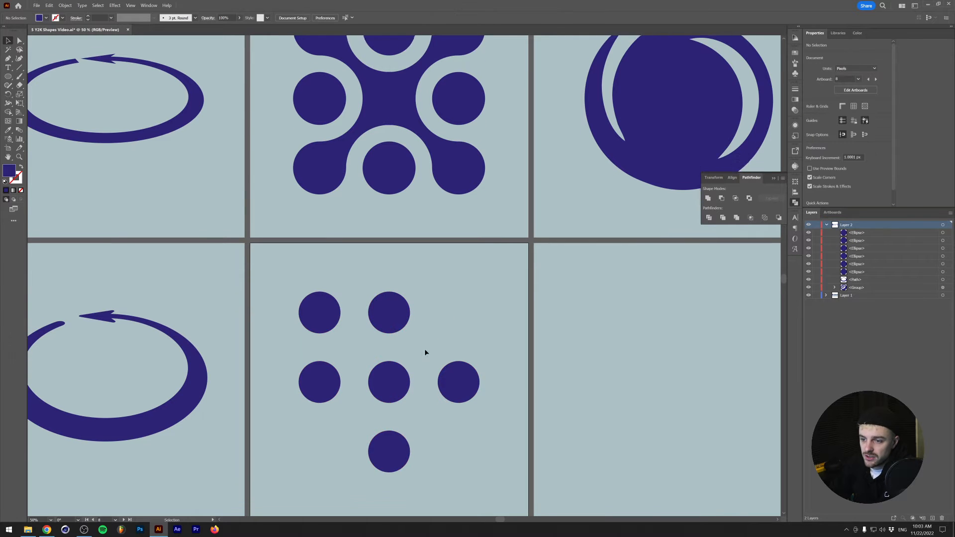
scroll(378, 338, "up", 1)
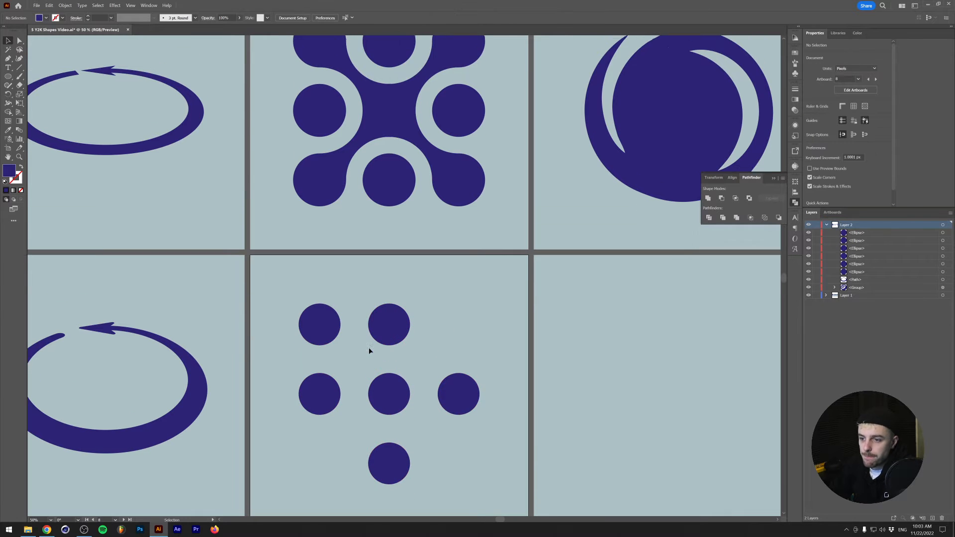
- Place a single anchor point at the center of the middle circle with the Pen tool
left_click(8, 58)
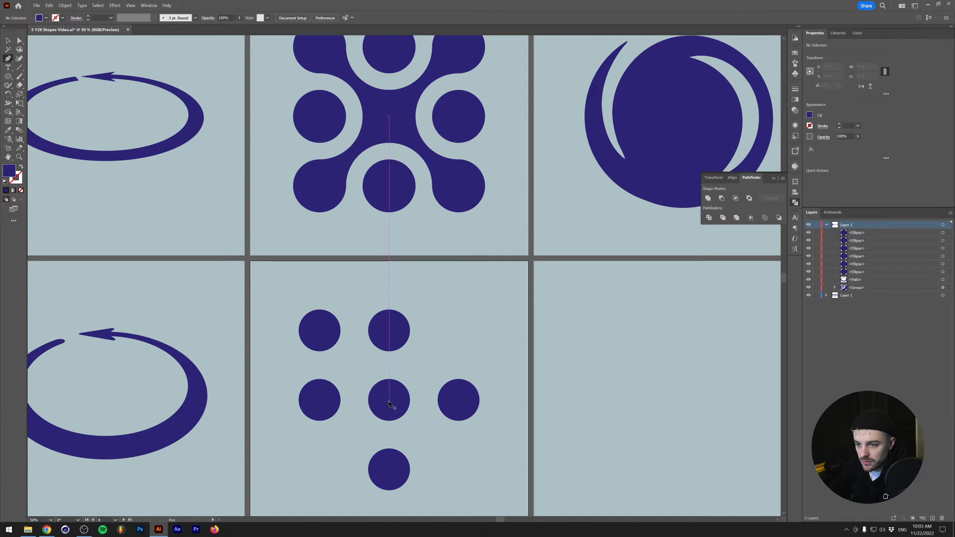
left_click(388, 400)
key("v")
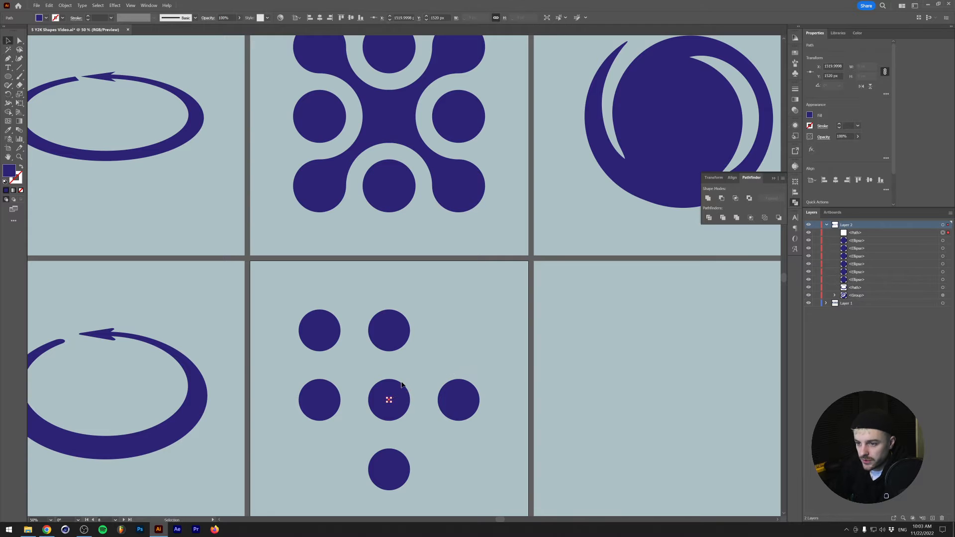
left_click(434, 407)
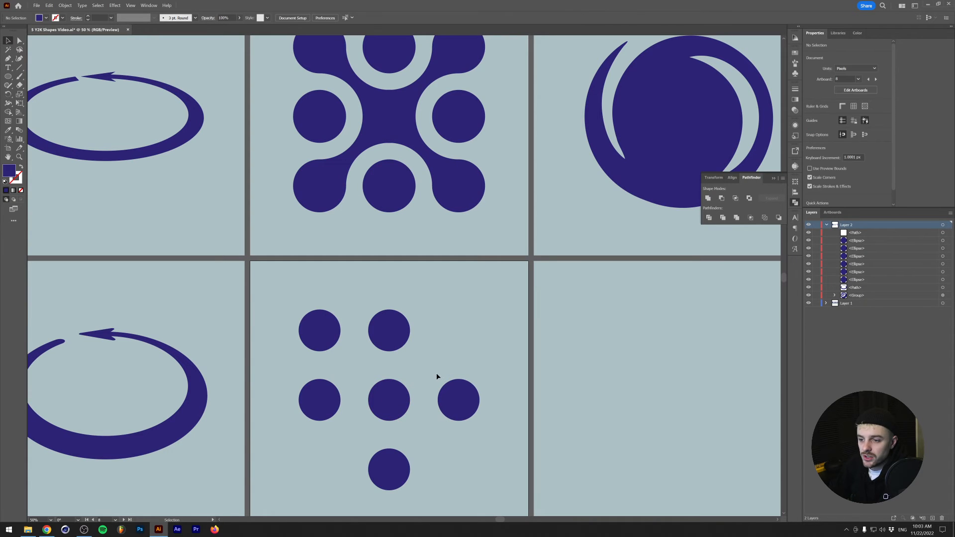
- Run the Metaball script on the middle and upper-left circles with preview on and a rate of 47.5
left_click(396, 387)
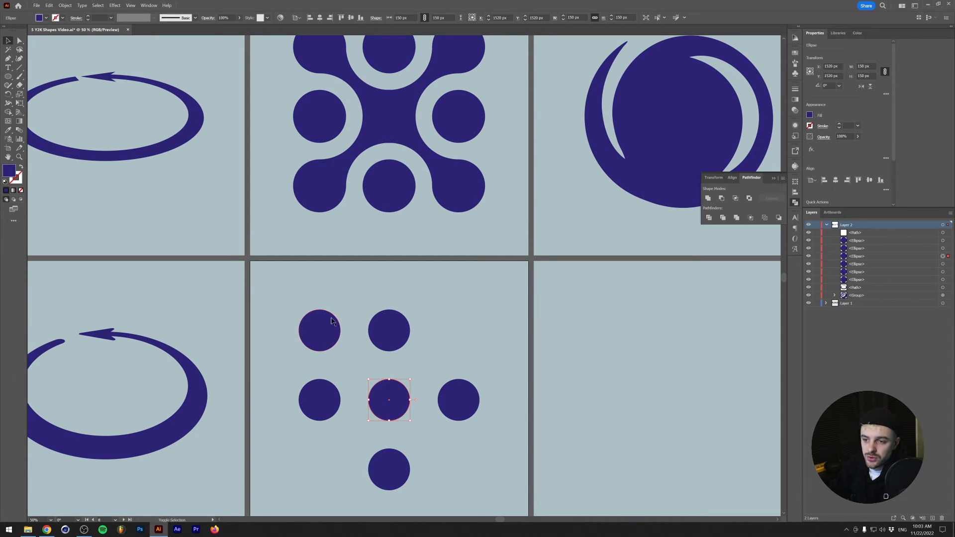
left_click(332, 321, "shift")
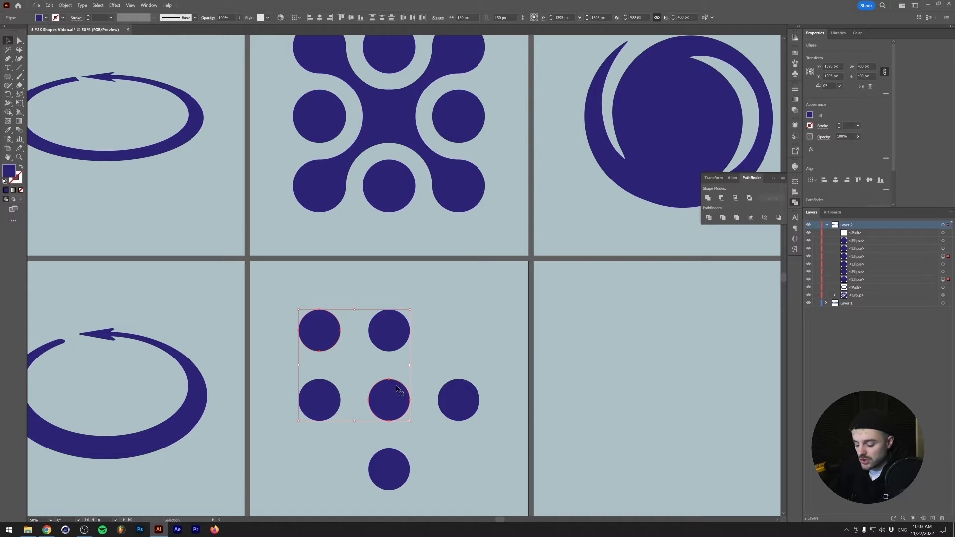
key("r")
key("v")
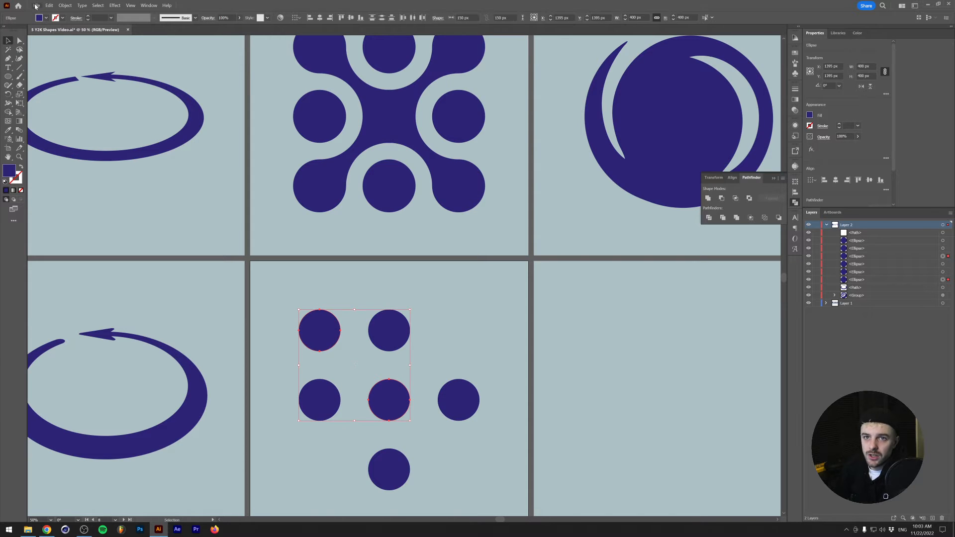
left_click(36, 5)
mouse_move(72, 182)
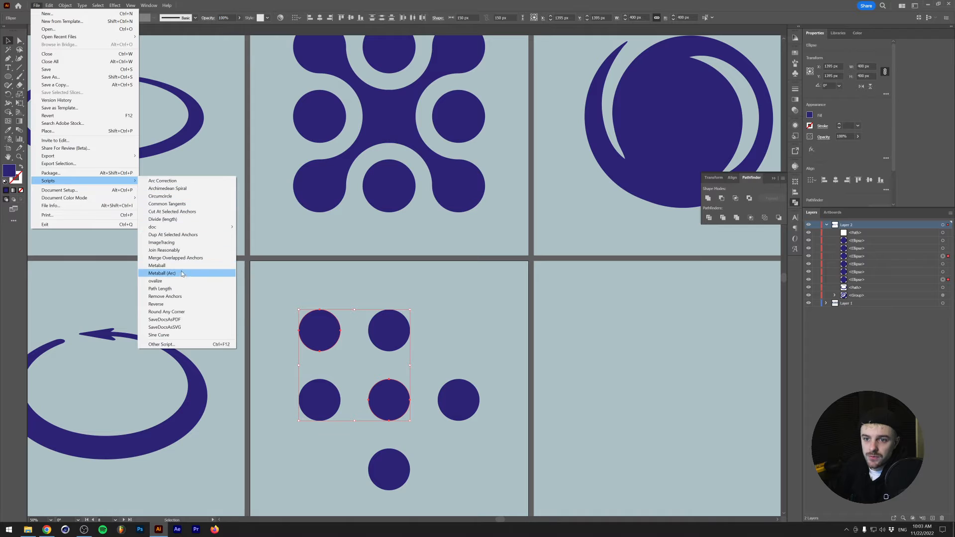
left_click(158, 266)
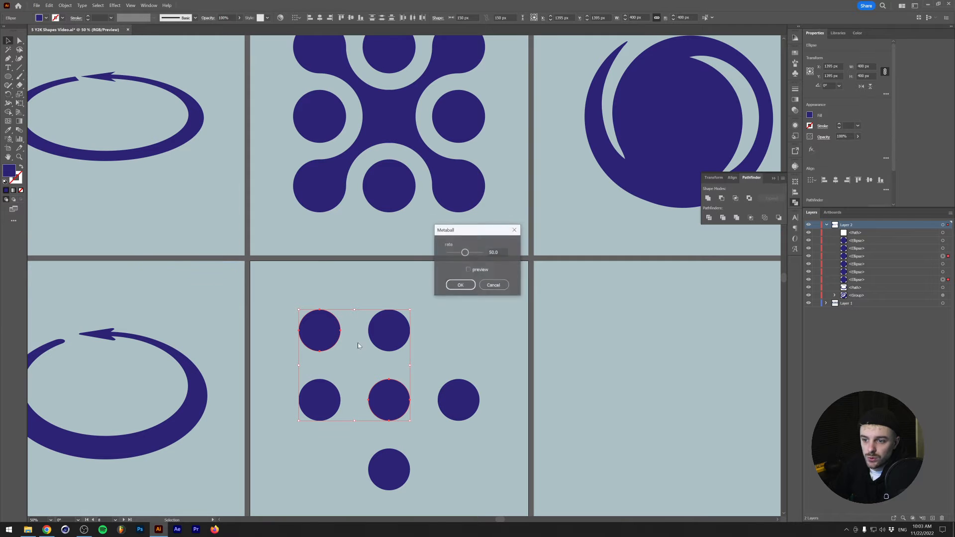
left_click(468, 270)
left_click_drag(460, 230, 510, 309)
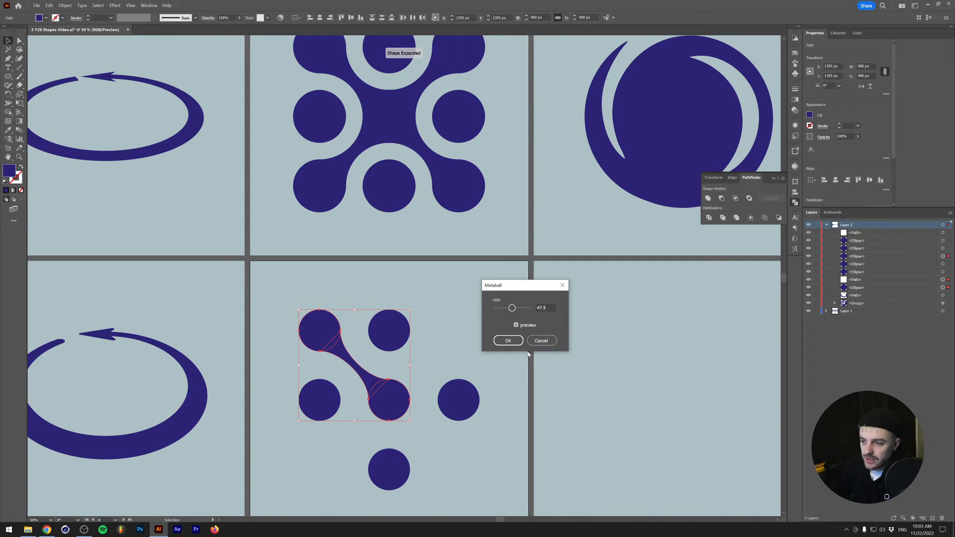
left_click(498, 342)
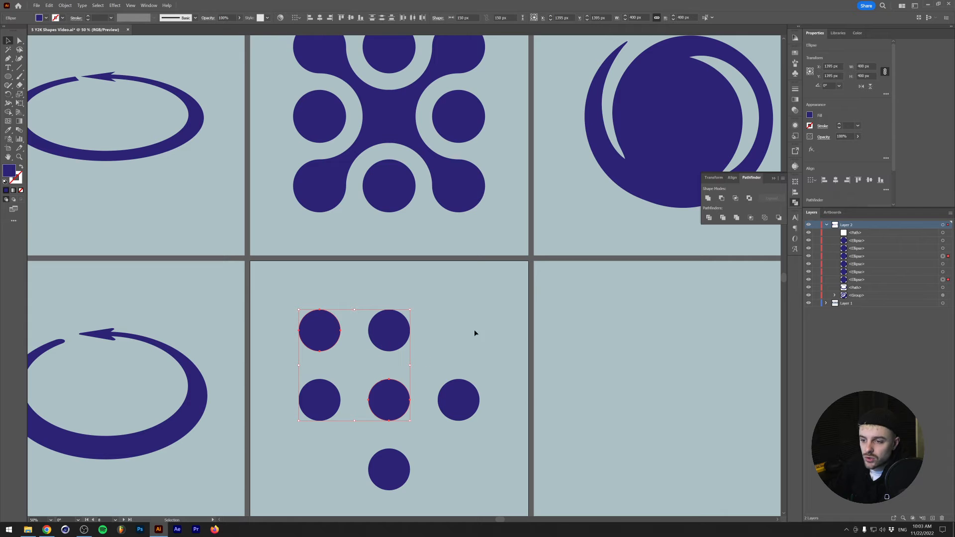
- Undo the metaball, the center anchor point and the circle inset back to the six touching circles
key("ctrl+z")
key("ctrl+z")
key("ctrl+z")
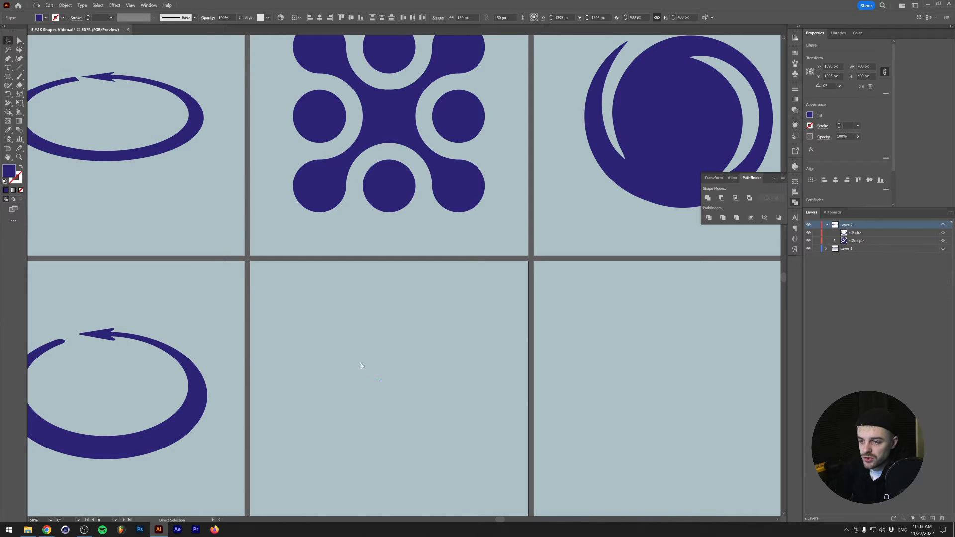
- Offset the six circles' paths inward by -30 px and remove the original larger circles, keeping only the inset ones
key("ctrl+alt+o")
type("-30")
key("Return")
key("ctrl+x")
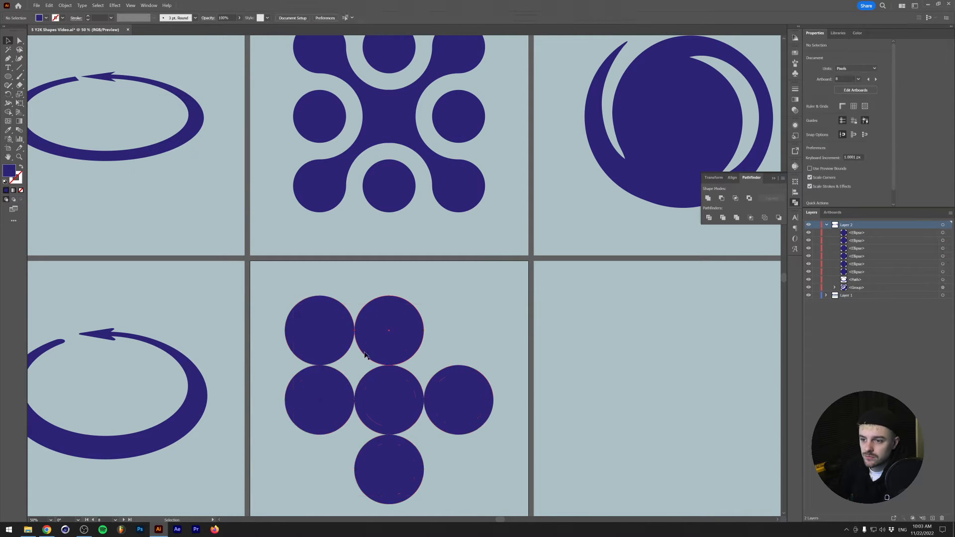
left_click_drag(279, 293, 460, 445)
key("Delete")
key("ctrl+f")
left_click(351, 289)
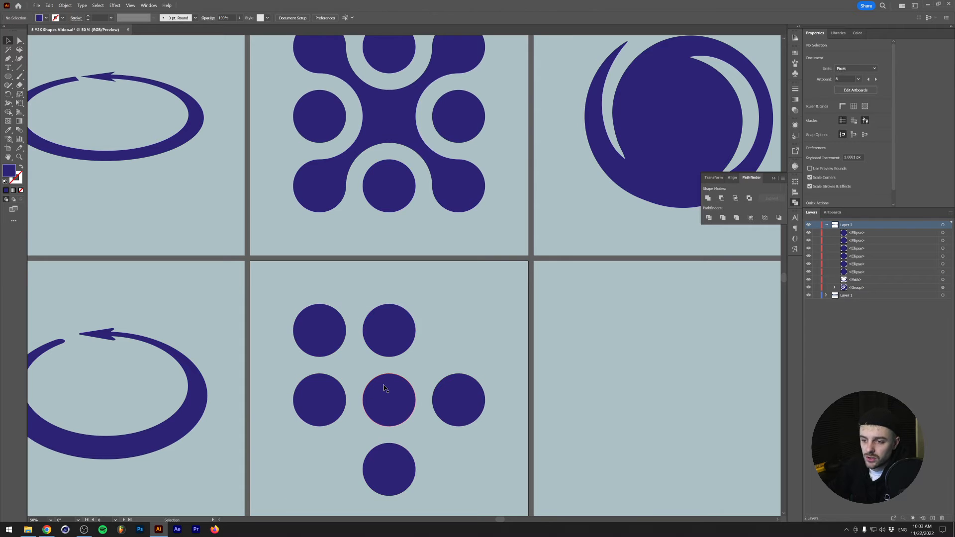
- Join the middle circle and the upper-left circle using the Metaball script at a rate of 50
left_click(401, 395)
left_click(328, 316, "shift")
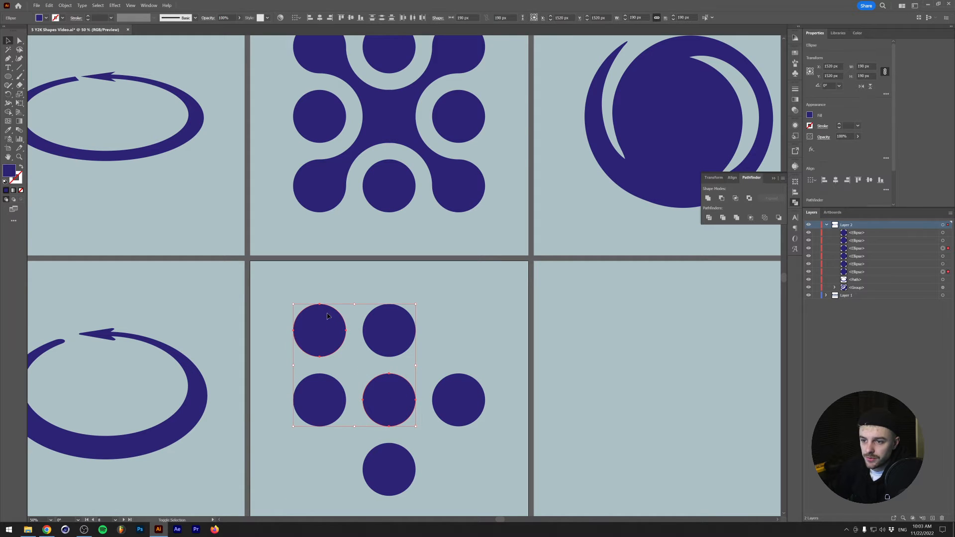
left_click(44, 5)
mouse_move(99, 181)
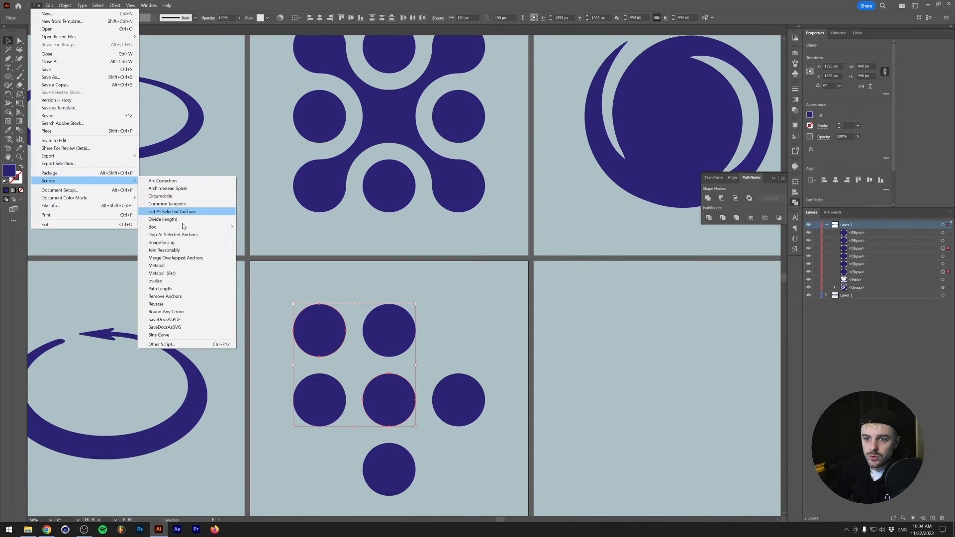
left_click(193, 266)
left_click(468, 270)
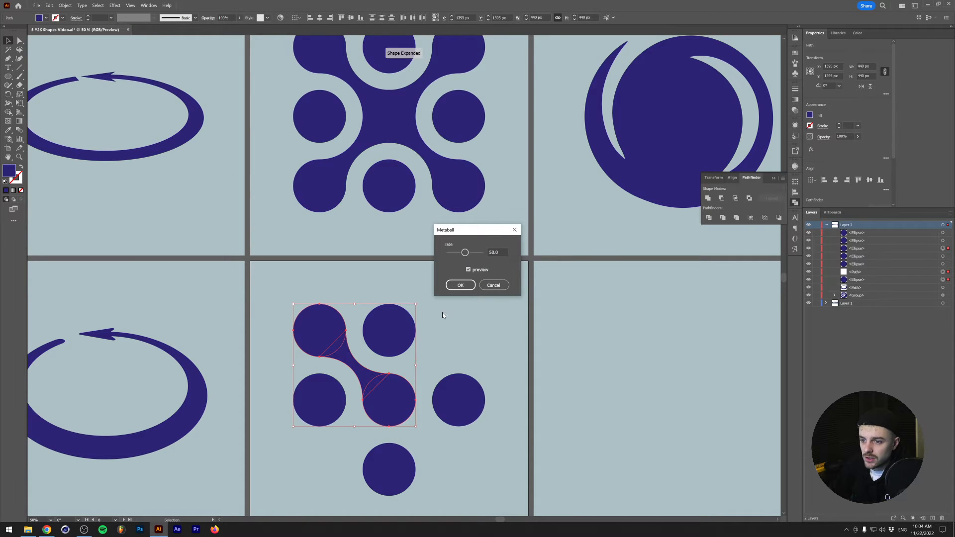
left_click(460, 285)
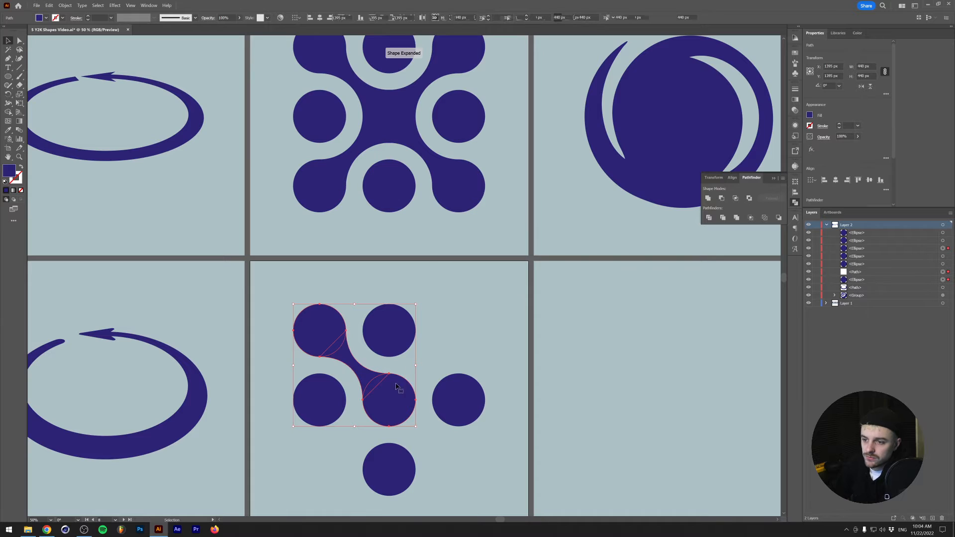
left_click(443, 358)
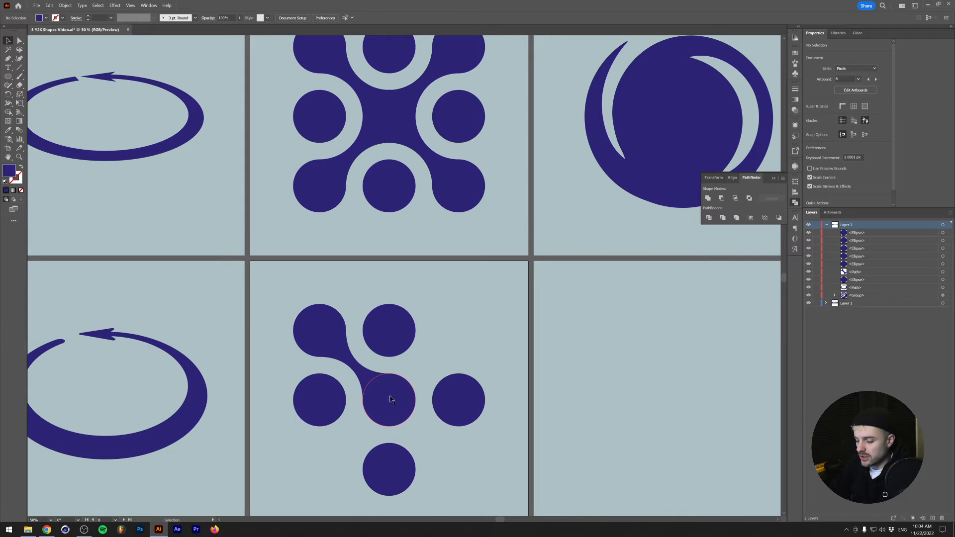
- Mark the center of the middle circle with a single Pen tool anchor point
key("p")
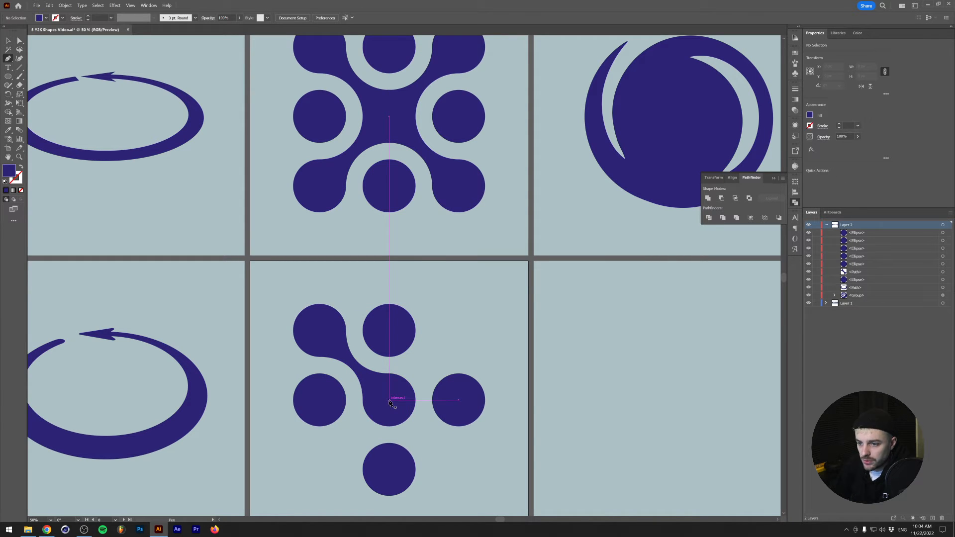
left_click(390, 402)
key("v")
- Rotate a copy of the middle circle, upper-left circle and their connector by -90° about the middle circle's center anchor
left_click(403, 385)
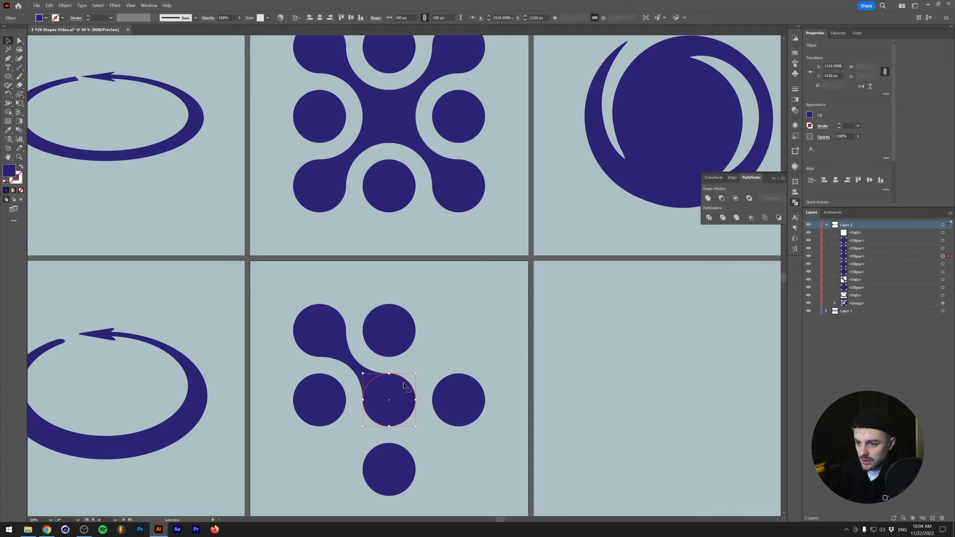
left_click(344, 356, "shift")
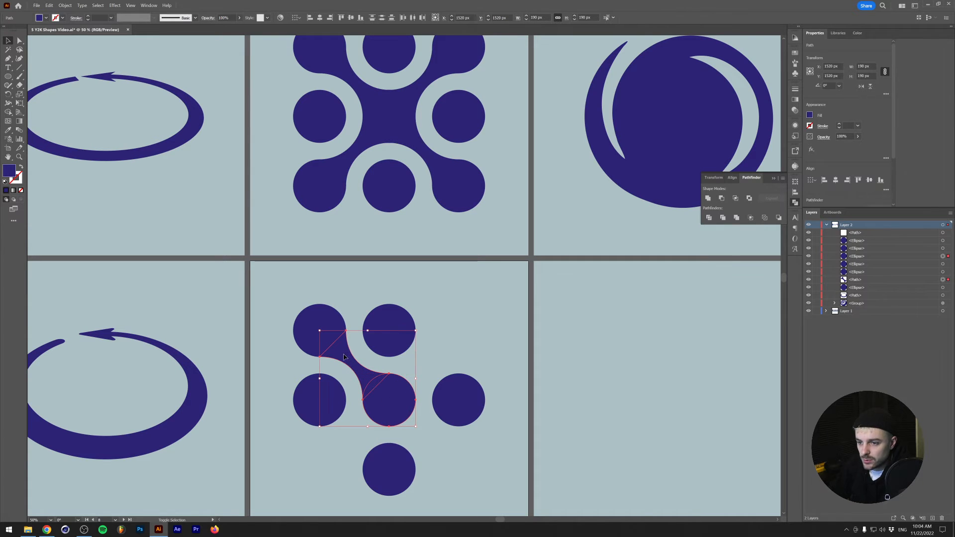
left_click(301, 323, "shift")
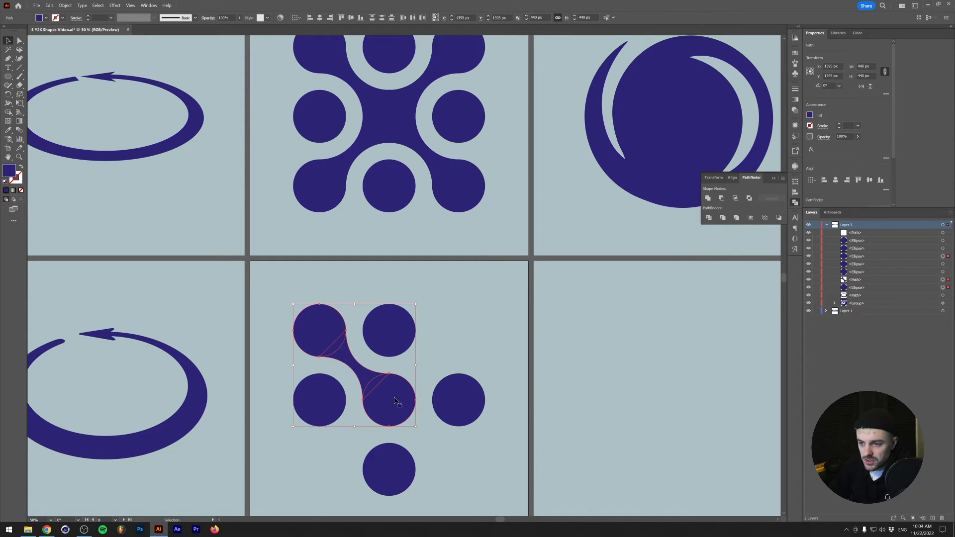
left_click(7, 94)
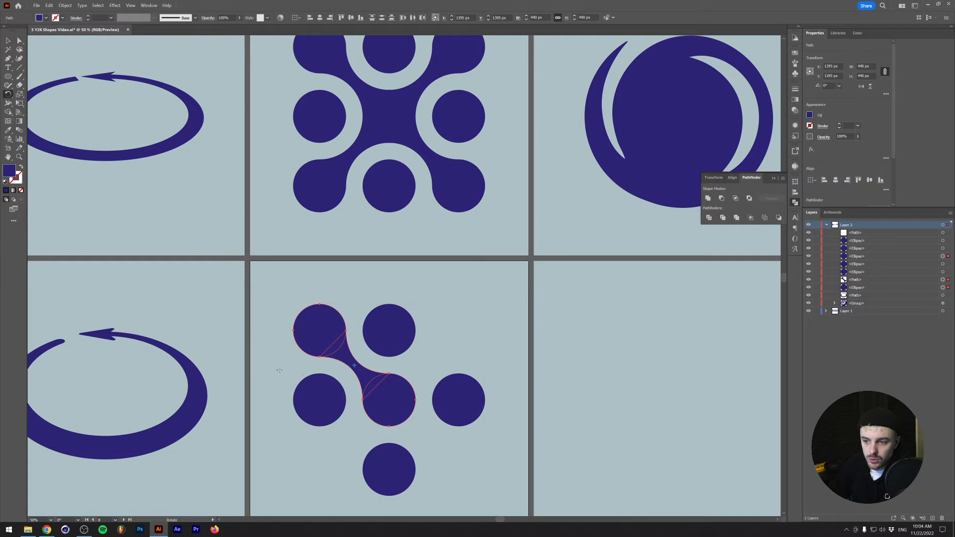
left_click_drag(345, 284, 396, 407)
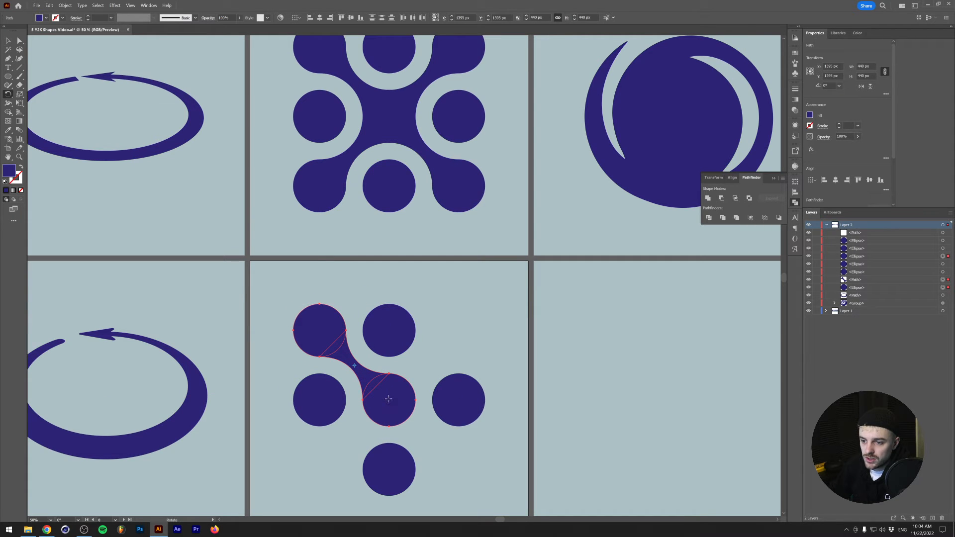
left_click(389, 402, "alt")
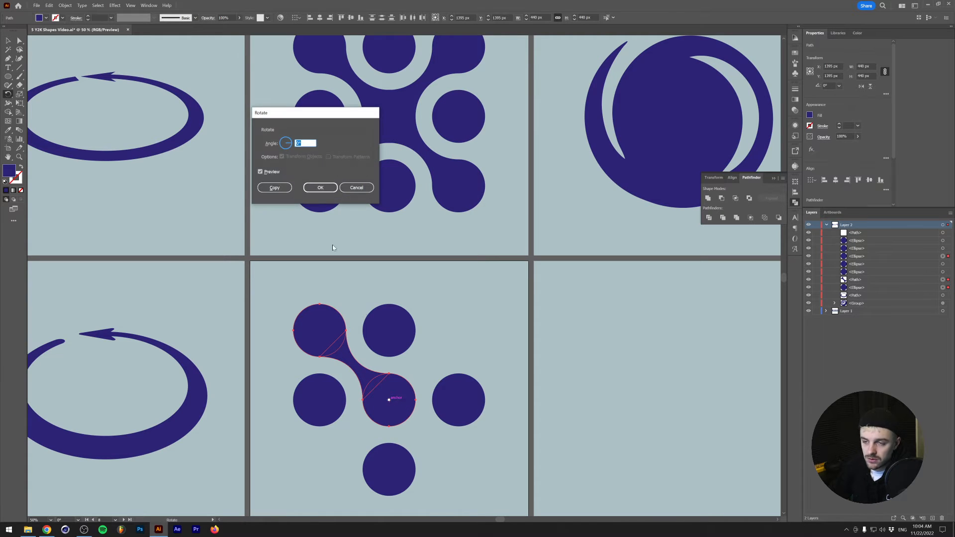
left_click_drag(312, 115, 302, 178)
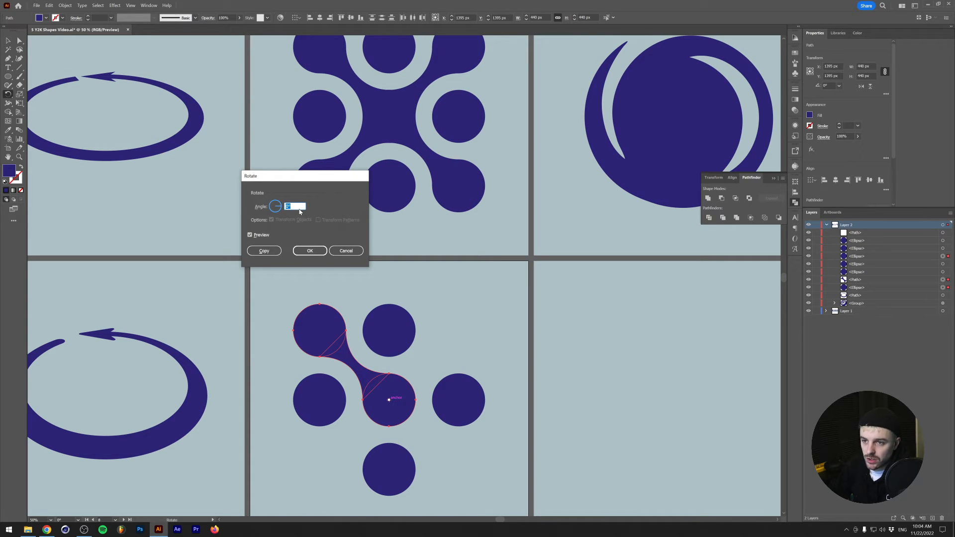
key("shift+Down")
key("shift+Down")
key("shift+Down")
key("shift+Down")
key("shift+Down")
key("shift+Down")
key("shift+Down")
key("shift+Down")
key("shift+Down")
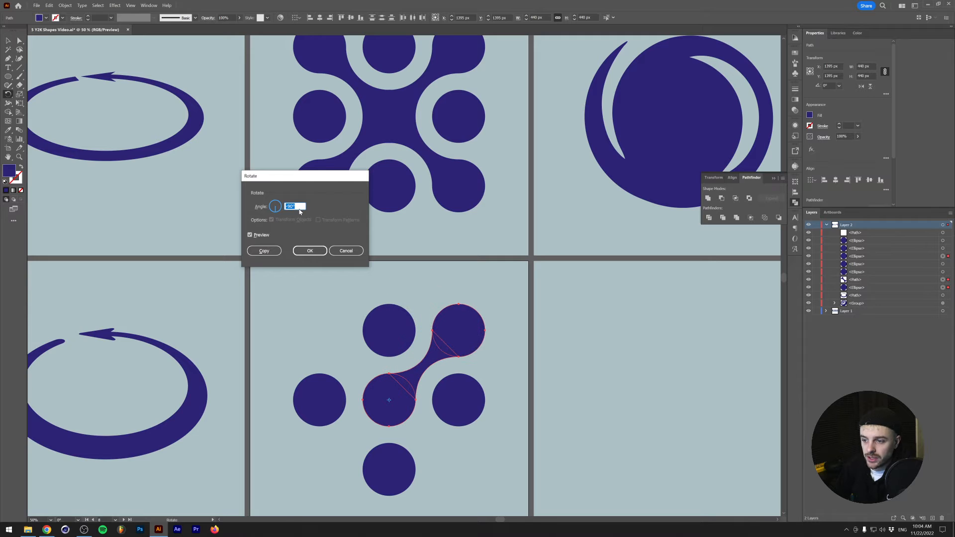
left_click(273, 253)
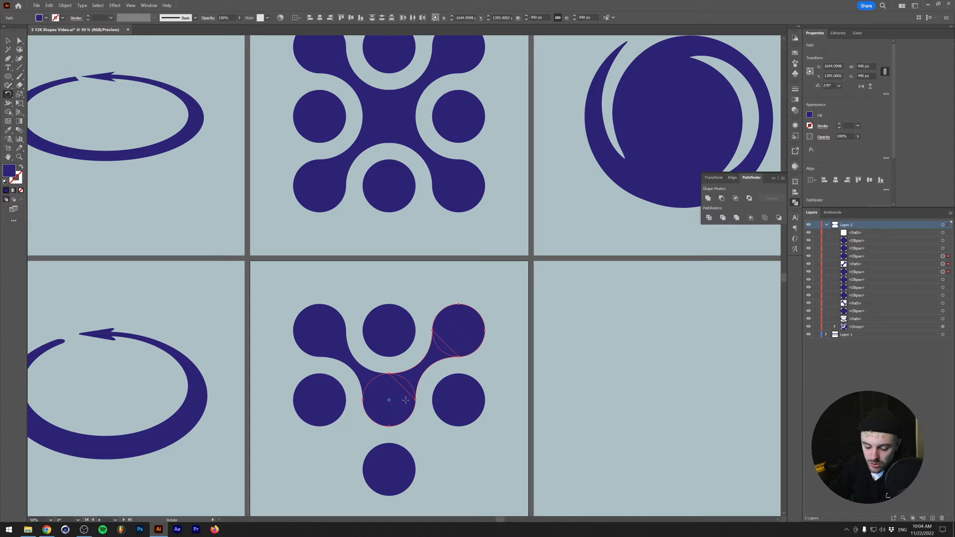
- Repeat the rotated copy twice to complete the four diagonal arms of the metaball shape
key("v")
key("ctrl+d")
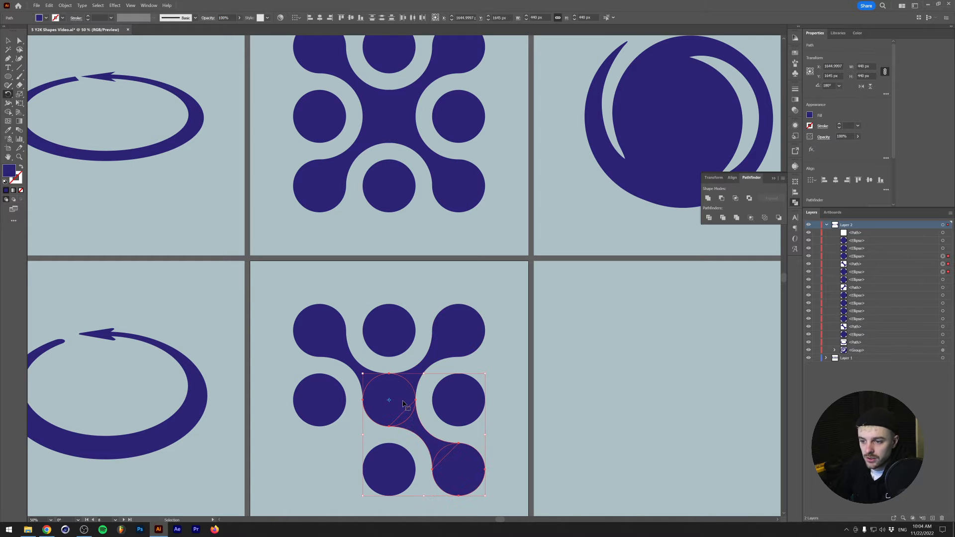
key("ctrl+d")
left_click(281, 310)
- Draw a circle about 589 px in diameter on the empty artboard below the swirl reference and center it on the artboard
scroll(288, 326, "down", 2)
scroll(493, 357, "up", 2)
left_click_drag(492, 357, 420, 323)
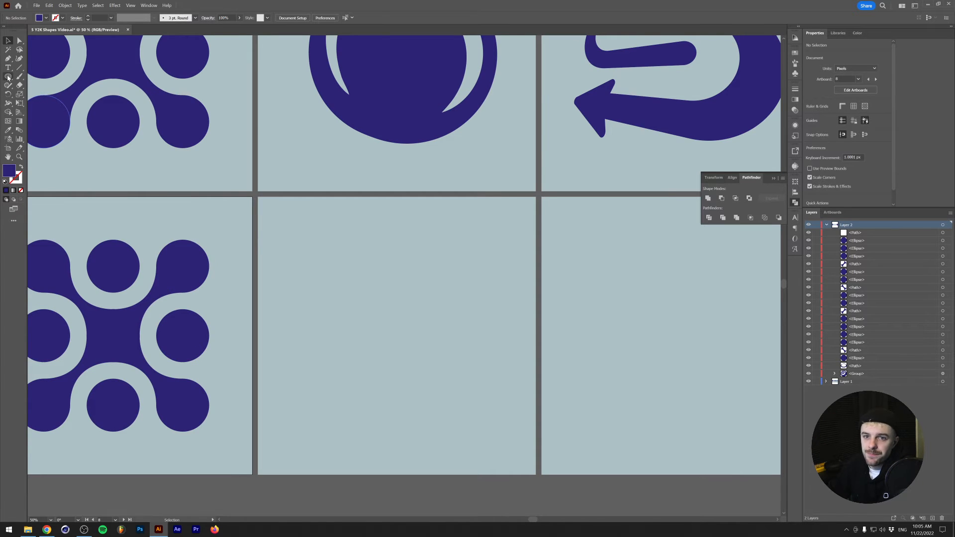
scroll(420, 132, "up", 1)
scroll(420, 132, "up", 1)
scroll(378, 174, "down", 1)
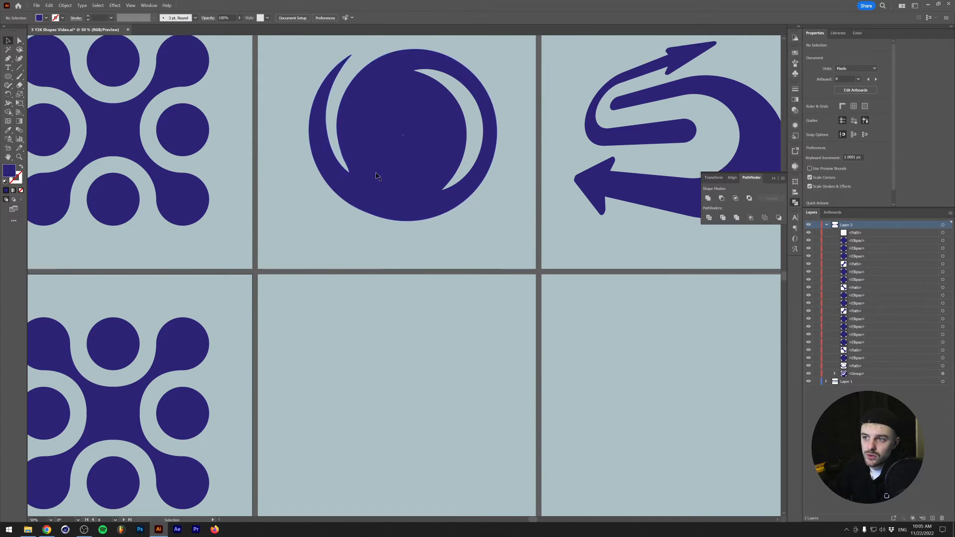
scroll(344, 180, "up", 1)
scroll(188, 180, "down", 1)
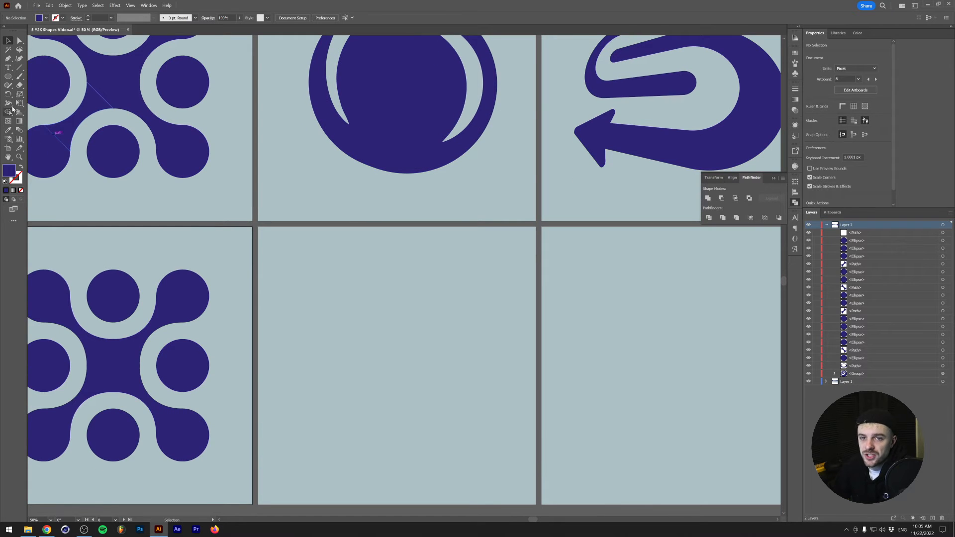
left_click(7, 77)
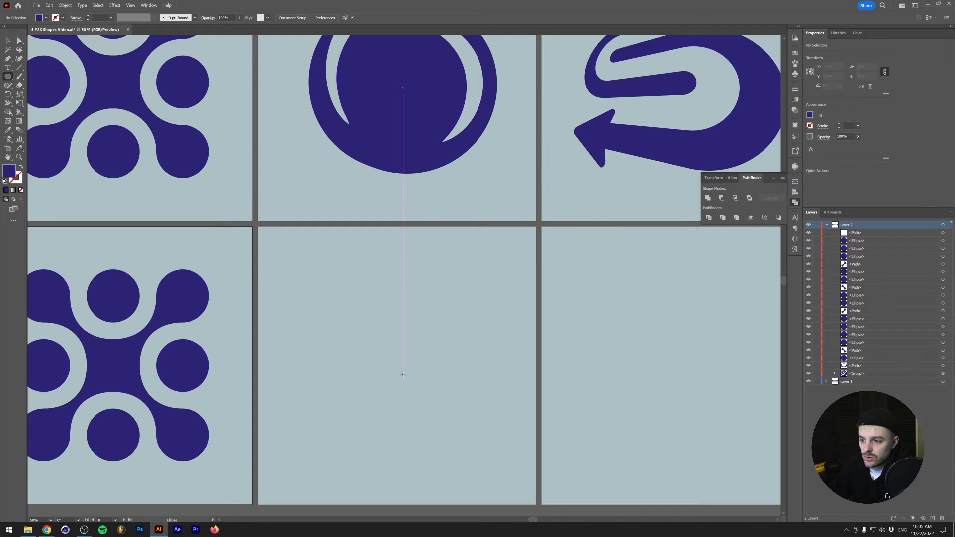
left_click_drag(403, 374, 462, 293)
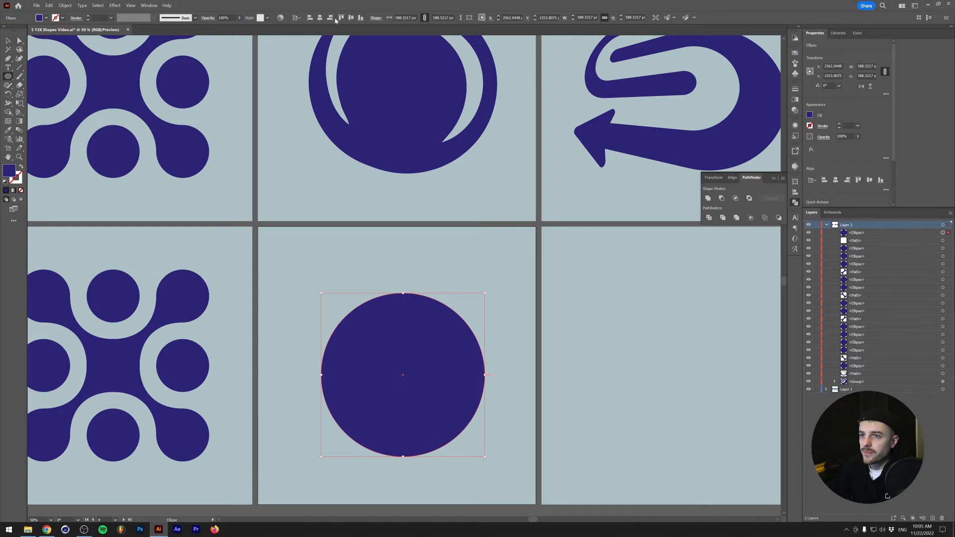
left_click(319, 17)
left_click(351, 19)
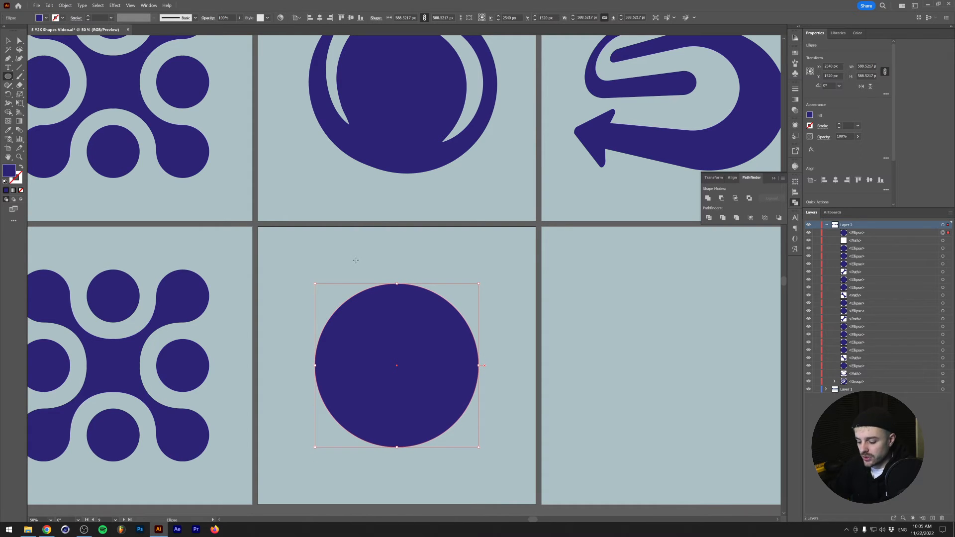
- Try the Twirl tool with a small brush on the circle's upper-left edge and undo each attempt
left_click(7, 105)
left_click(8, 104)
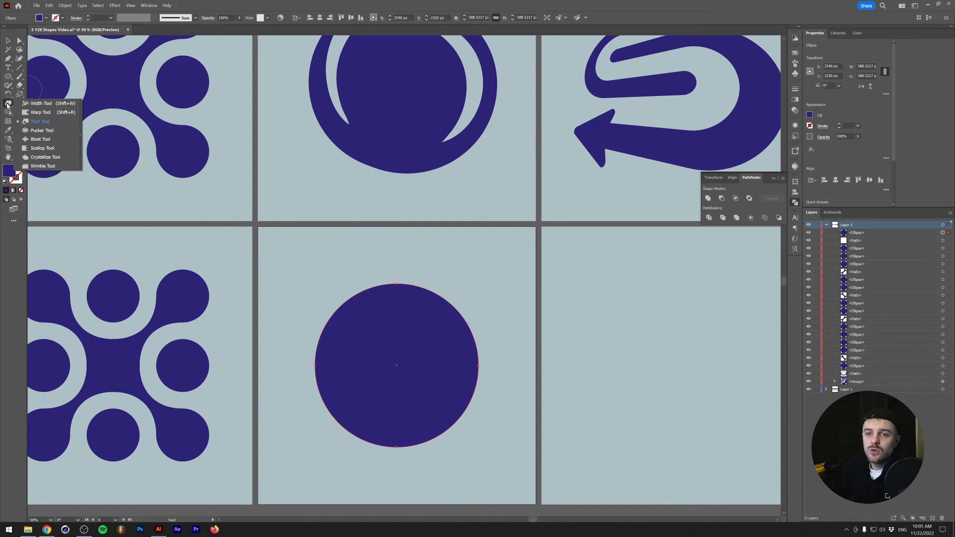
left_click(48, 122)
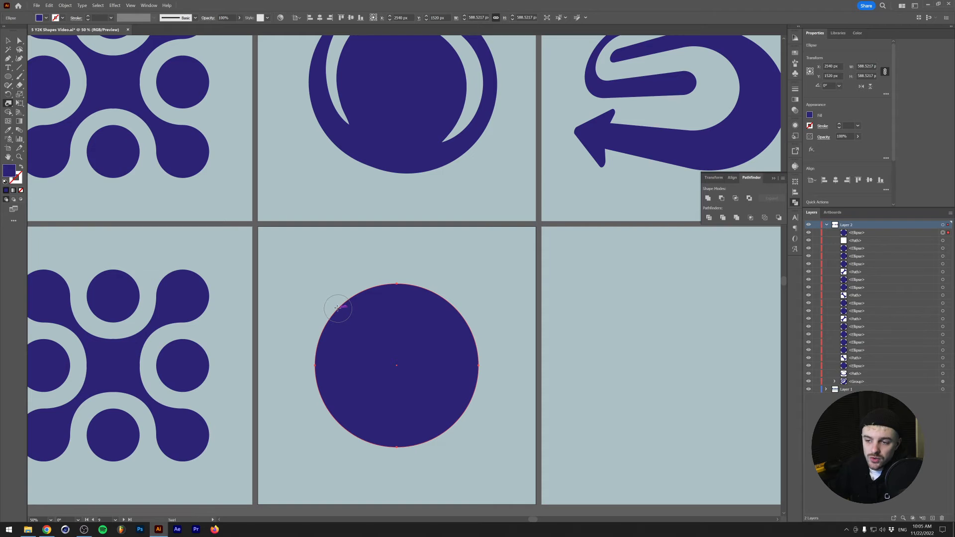
mouse_move(337, 308)
left_mouse_down()
mouse_move(338, 296)
mouse_move(335, 304)
mouse_move(402, 293)
mouse_move(436, 301)
mouse_move(472, 329)
left_mouse_up()
key("ctrl+z")
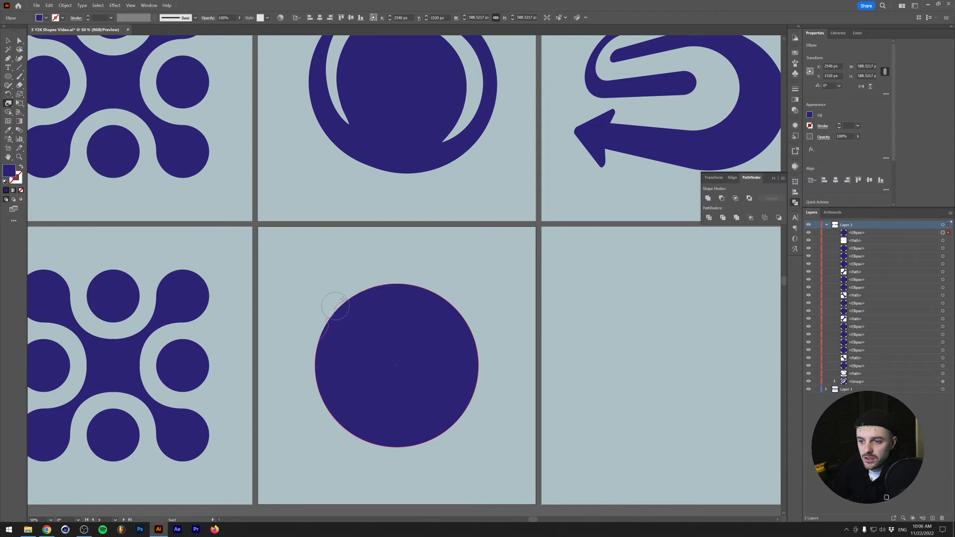
mouse_move(343, 297)
left_mouse_down()
mouse_move(380, 294)
mouse_move(305, 387)
mouse_move(364, 387)
left_mouse_up()
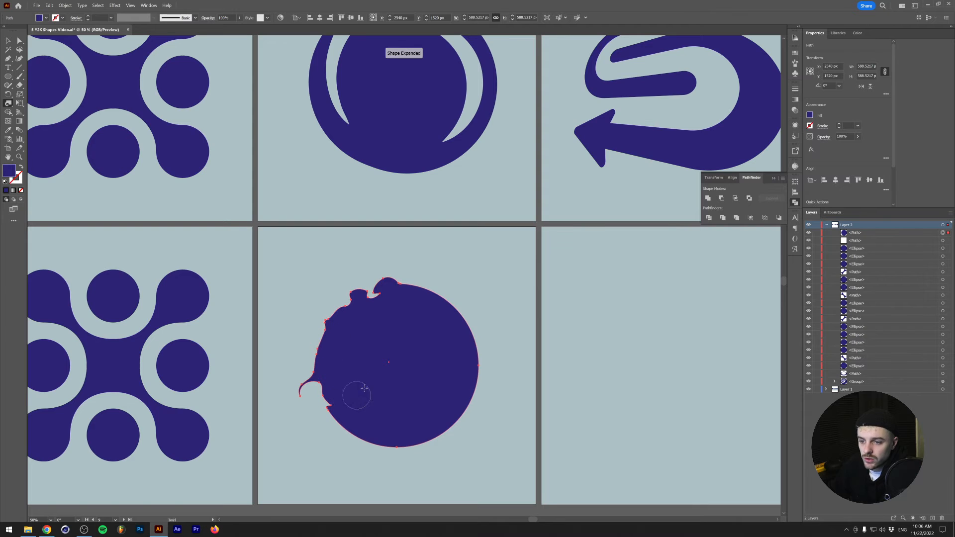
key("ctrl+z")
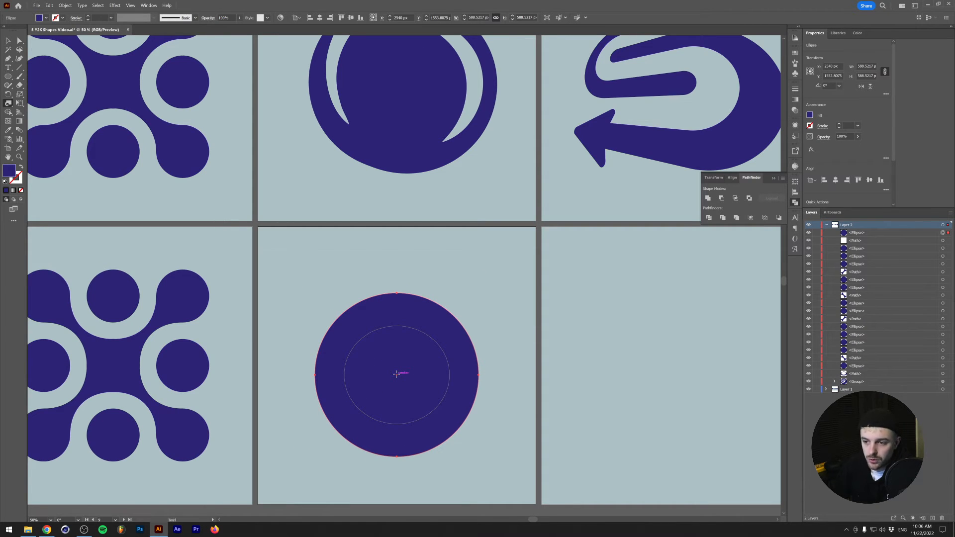
- Enlarge the Twirl brush to about 654 by 627 px, test it on the circle and undo the twirls
mouse_move(396, 374)
left_mouse_down()
mouse_move(470, 305)
mouse_move(486, 307)
mouse_move(459, 341)
mouse_move(435, 356)
mouse_move(456, 338)
mouse_move(429, 356)
mouse_move(443, 343)
mouse_move(425, 348)
mouse_move(444, 335)
mouse_move(462, 342)
mouse_move(384, 363)
left_mouse_up()
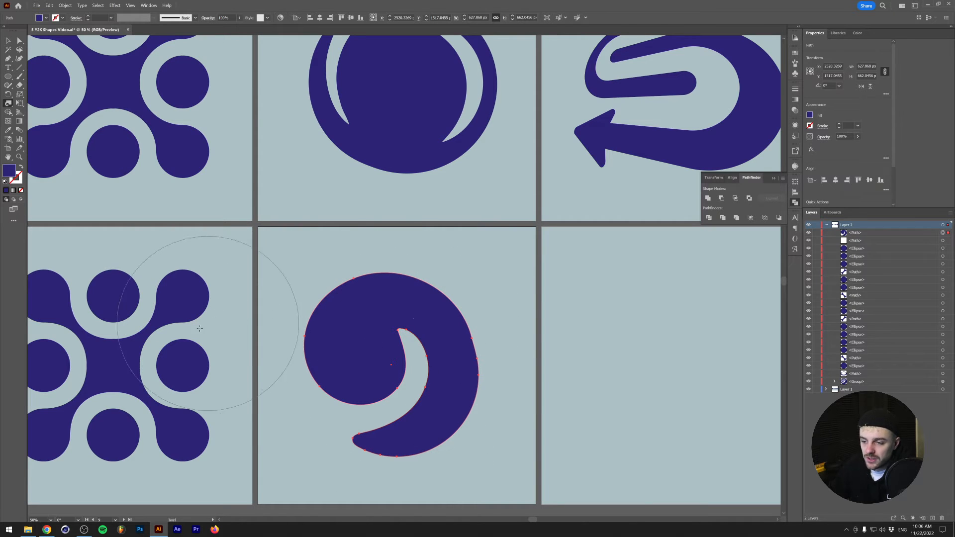
key("v")
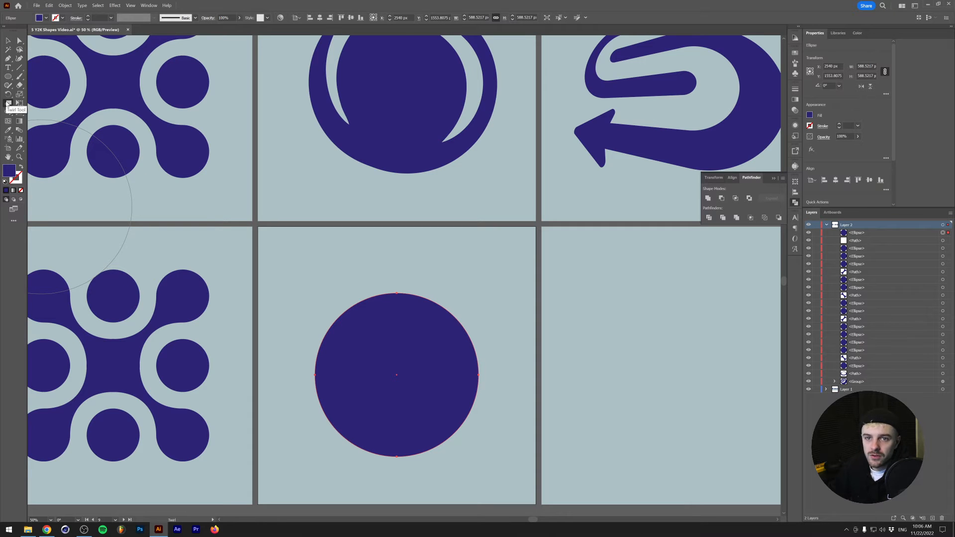
left_click(8, 103)
left_click_drag(358, 334, 320, 336)
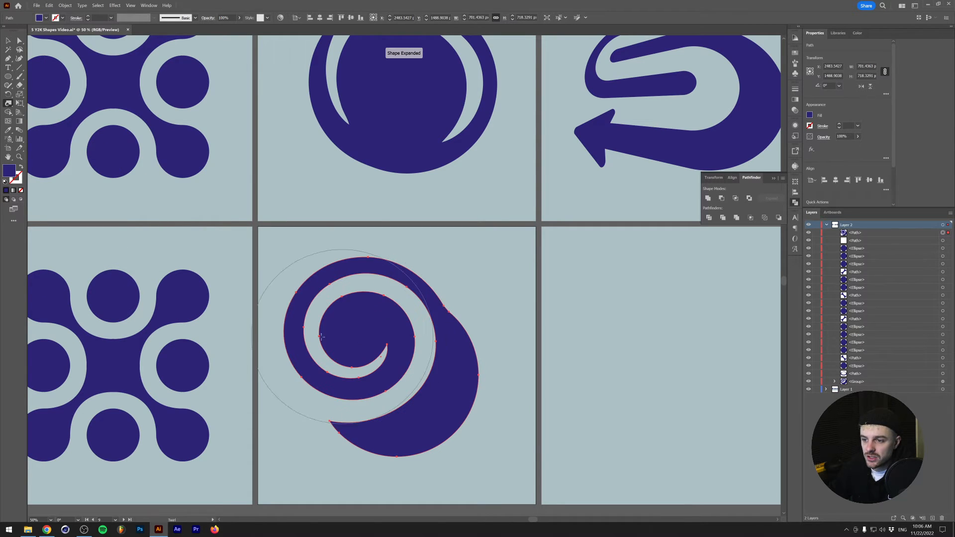
key("ctrl+z")
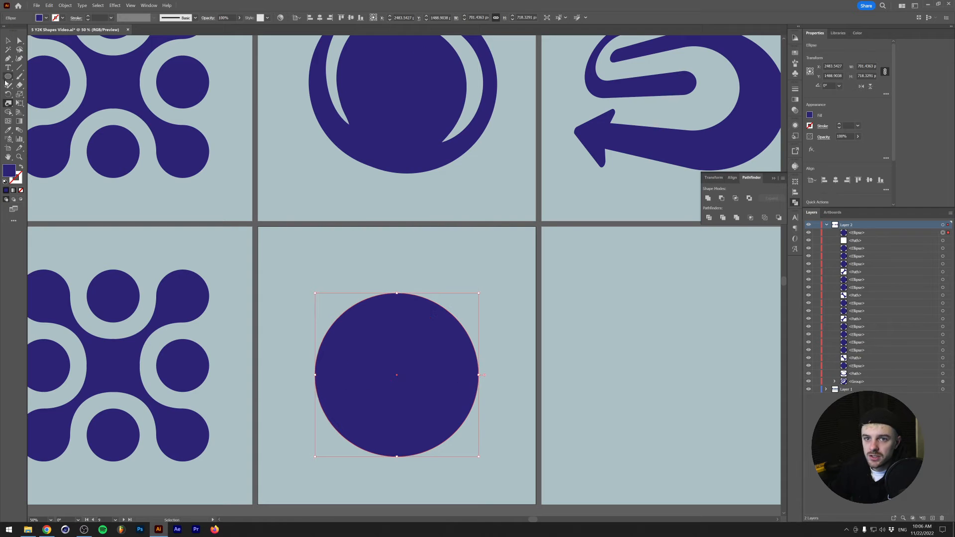
- Accept a twirl rate of 40° in the Twirl Tool options, try twirling the circle's upper part and undo it
double_click(8, 103)
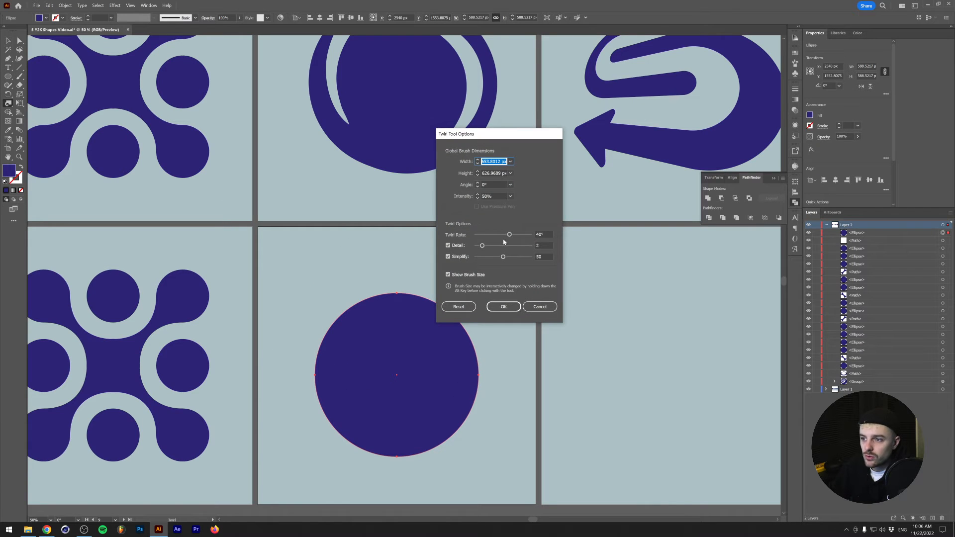
left_click(509, 236)
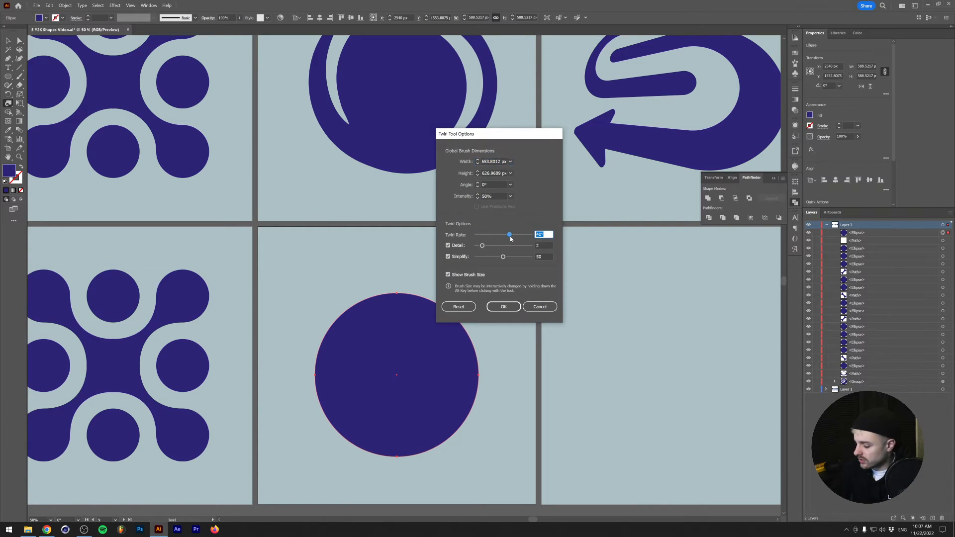
left_click(503, 307)
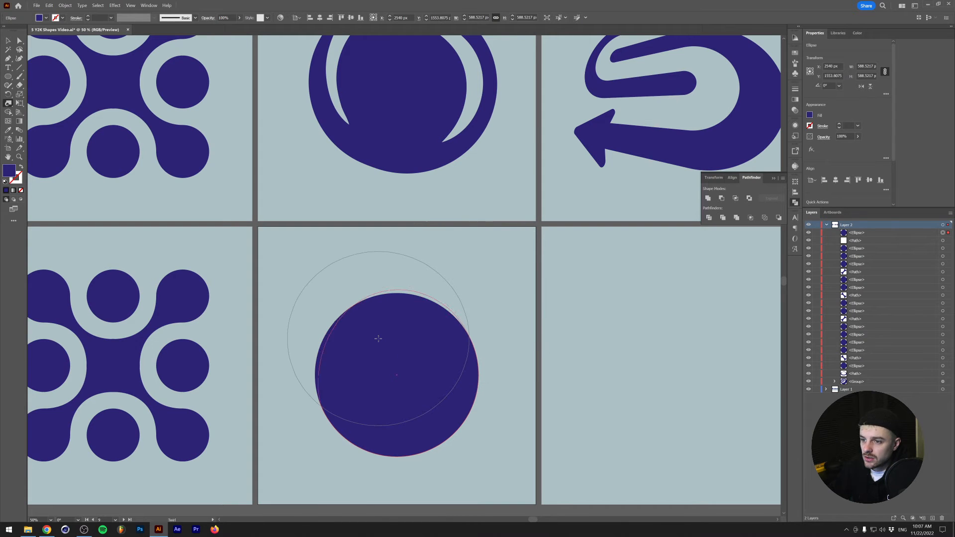
left_click_drag(378, 338, 378, 338)
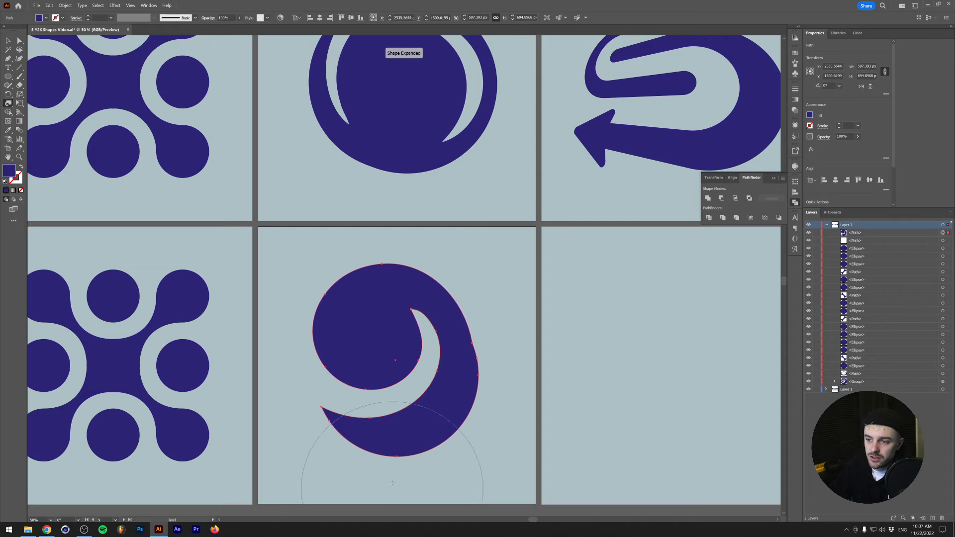
key("ctrl+z")
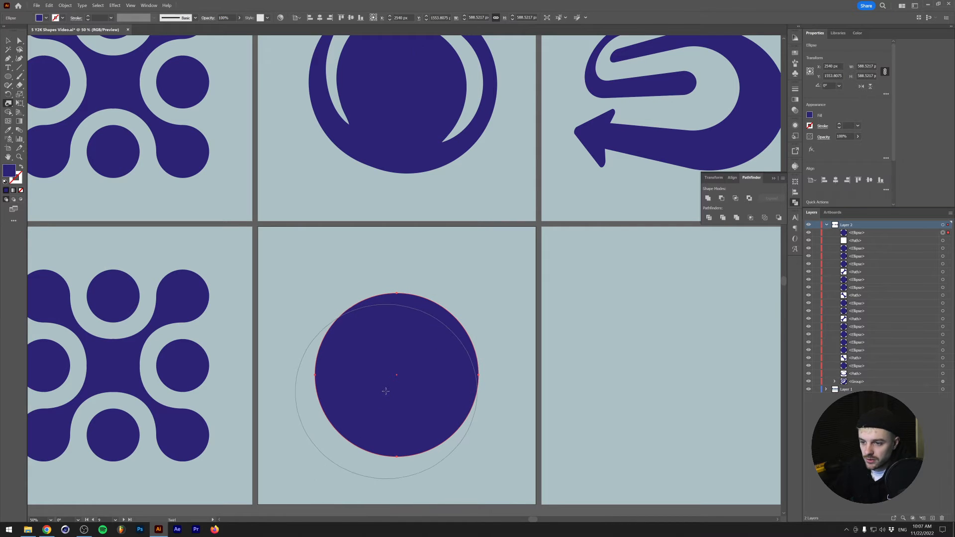
- Twirl the circle from just below its center into a swirl about 606 by 650 px and deselect it
mouse_move(380, 390)
left_mouse_down()
mouse_move(405, 377)
mouse_move(390, 378)
mouse_move(393, 366)
left_mouse_up()
key("v")
left_click(322, 257)
- Offset the swirl's path inward by -60 px with miter joins
scroll(346, 377, "down", 1)
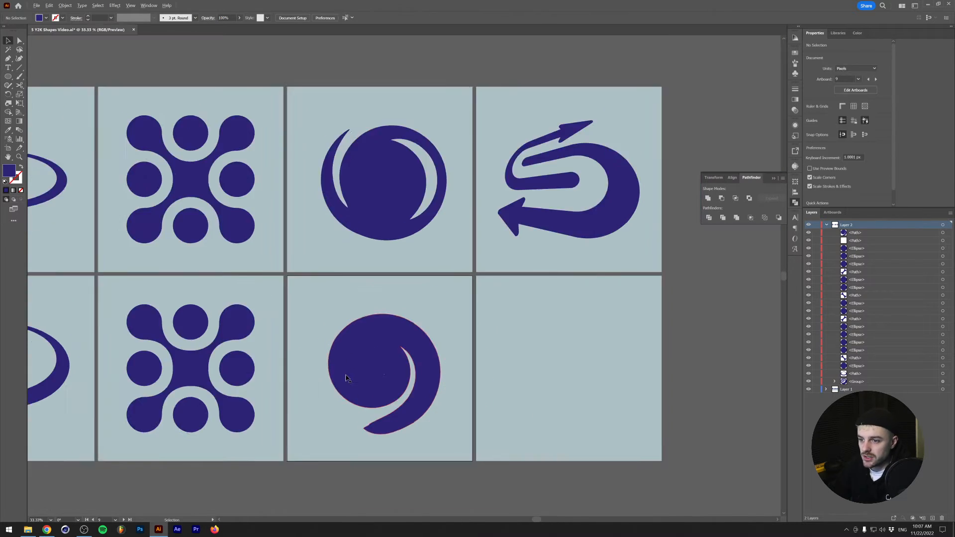
scroll(350, 374, "up", 1)
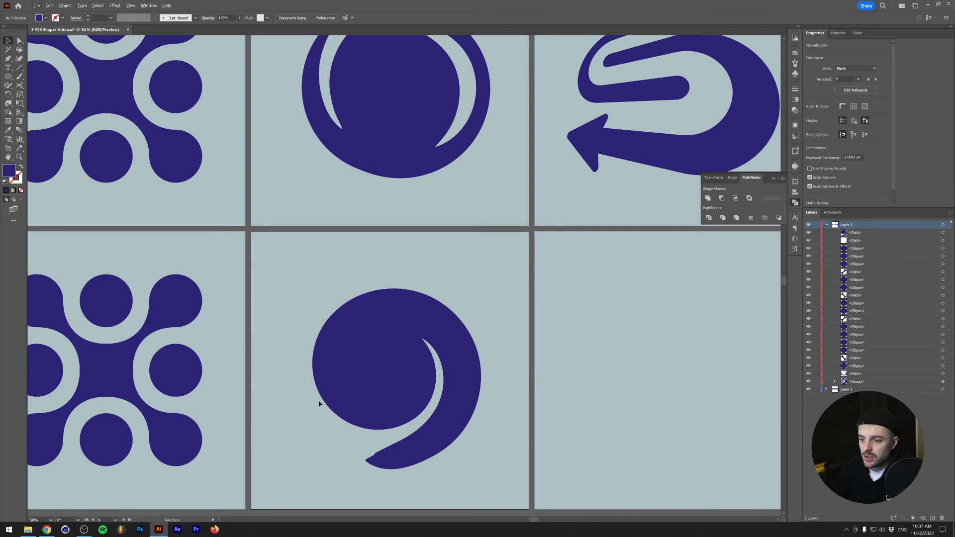
scroll(425, 133, "up", 1)
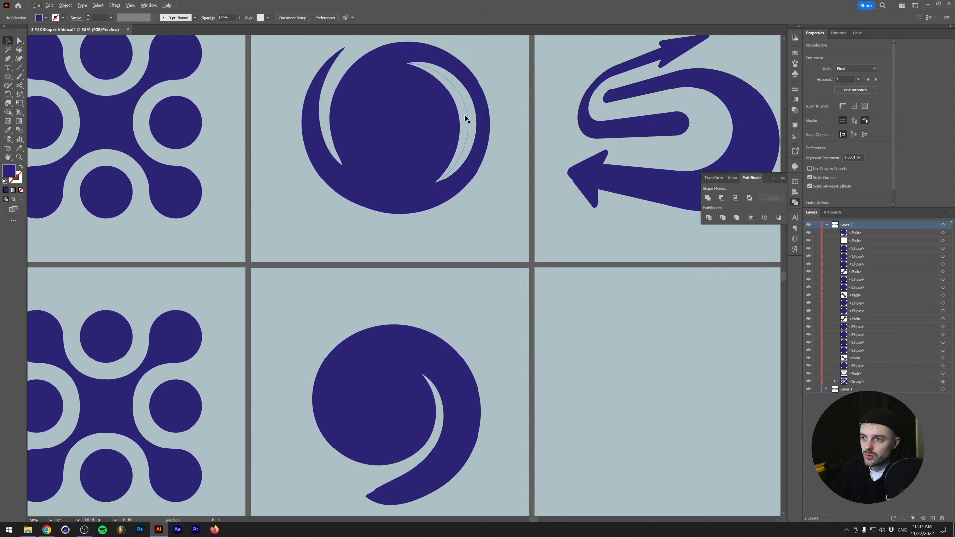
left_click(379, 389)
scroll(335, 383, "down", 1)
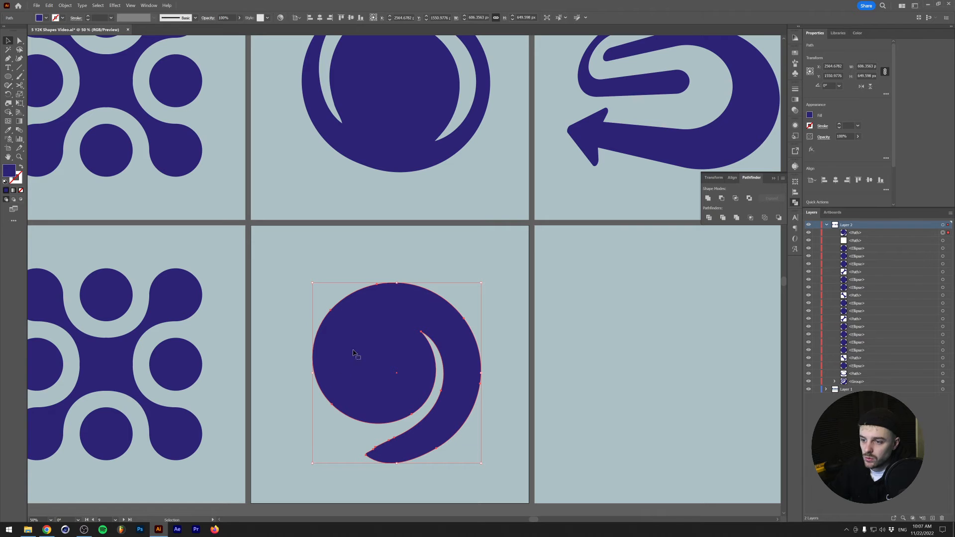
left_click(65, 5)
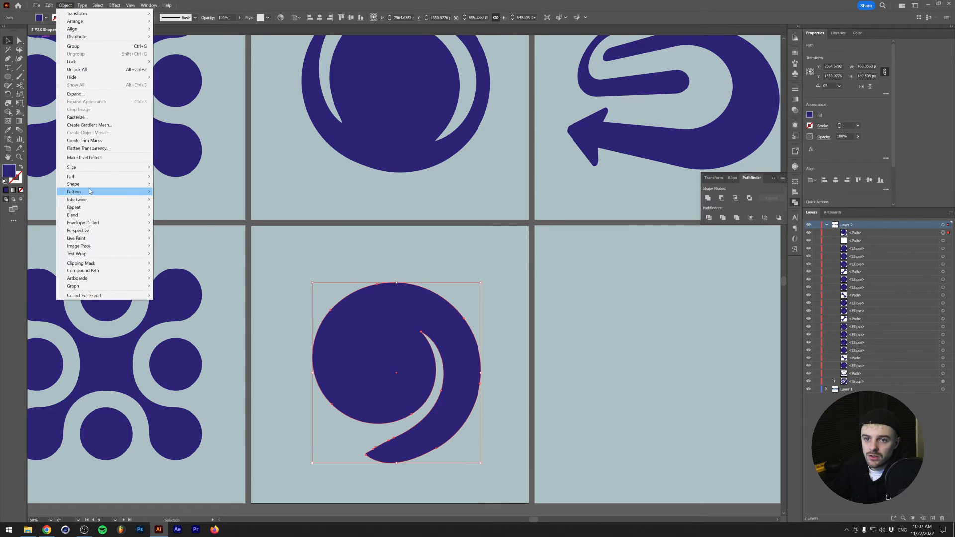
mouse_move(114, 186)
left_click(175, 201)
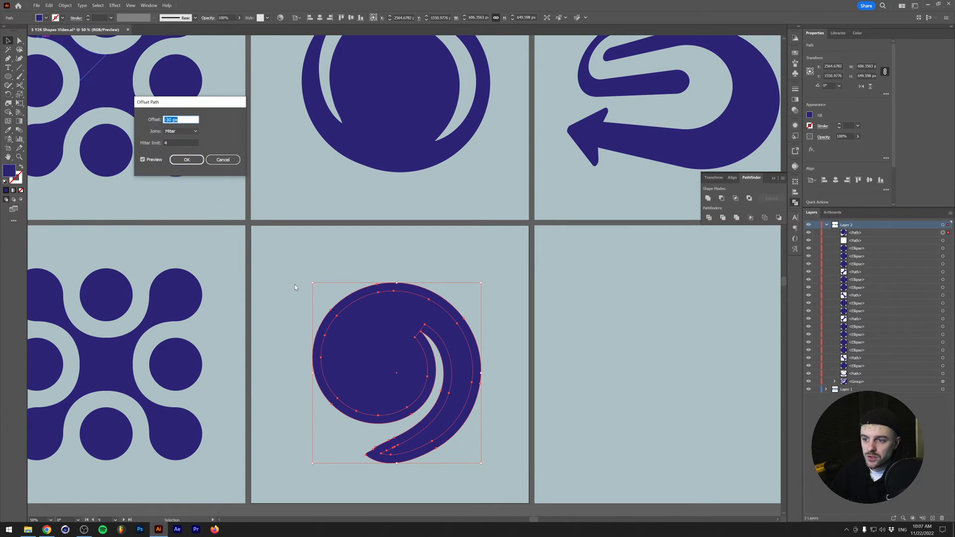
key("shift+Down")
key("shift+Down")
key("shift+Down")
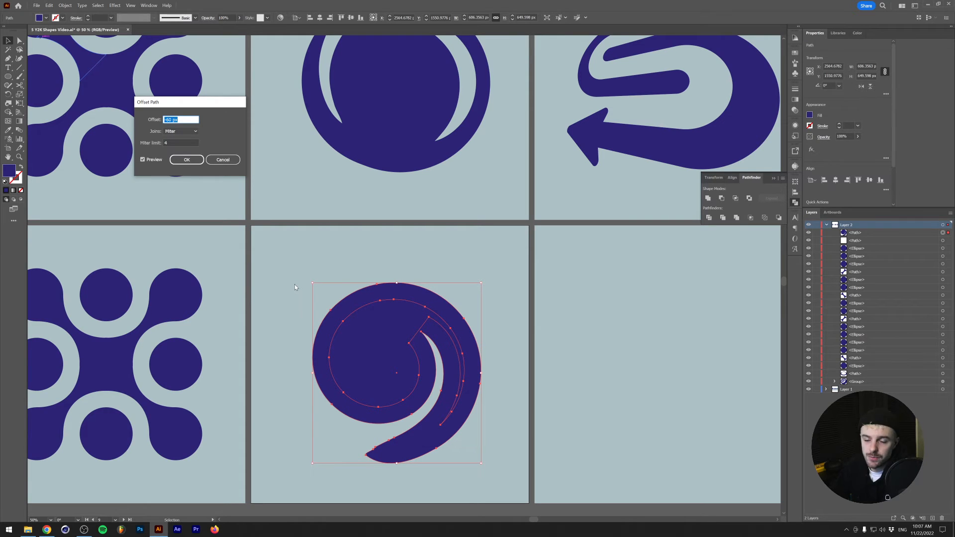
key("Return")
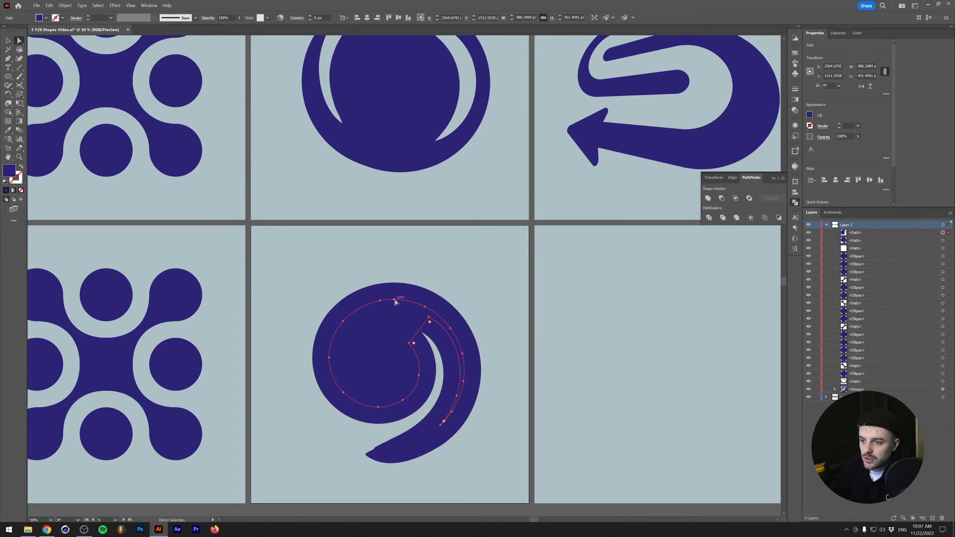
- Delete the offset path's anchor points until only the open arc along the swirl's left side, about 183 by 331 px, remains, and select it
left_click(393, 300, "ctrl")
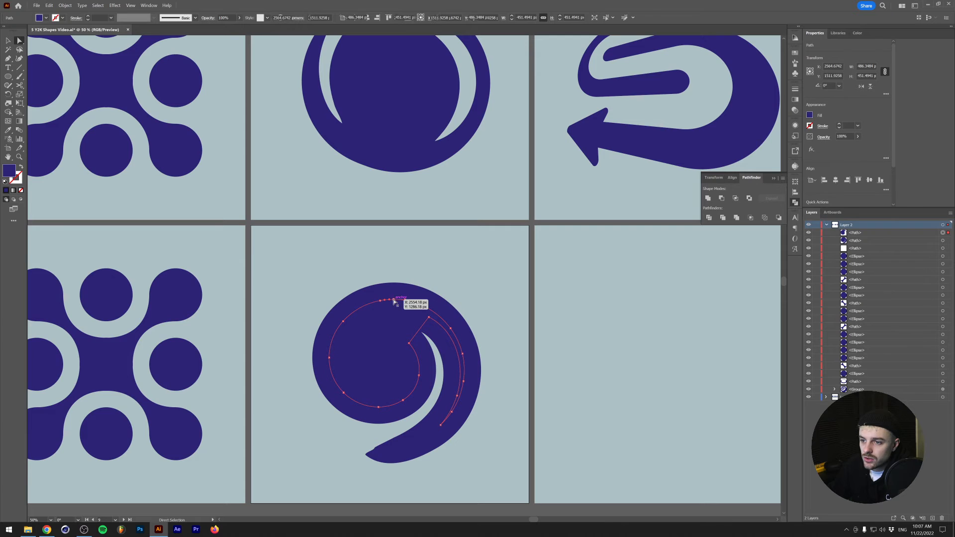
left_click(378, 408, "shift")
key("Delete")
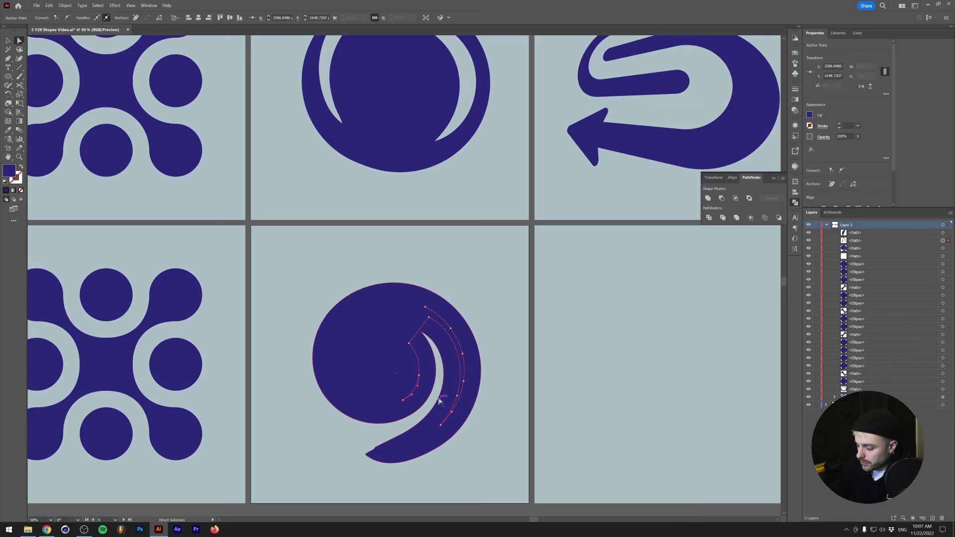
key("Delete")
key("Delete")
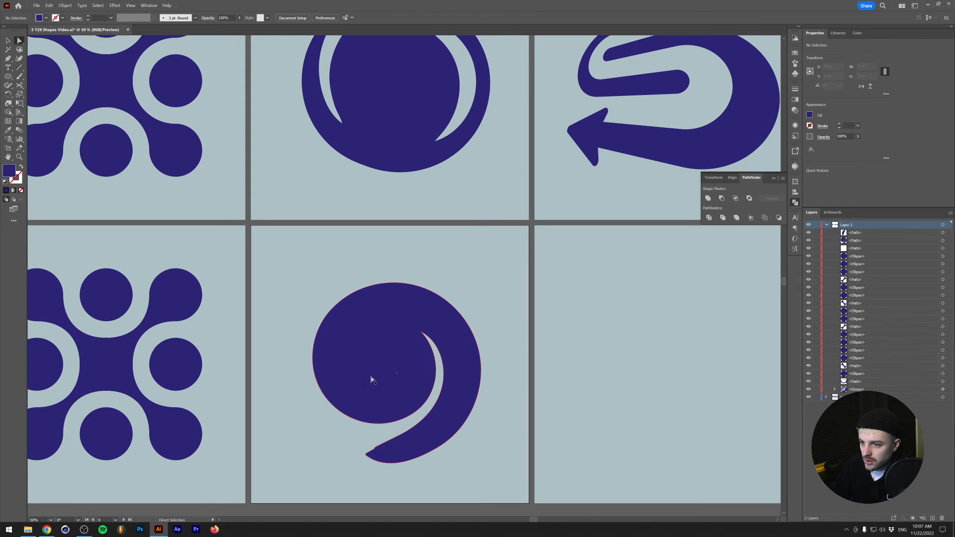
key("v")
left_click(328, 356)
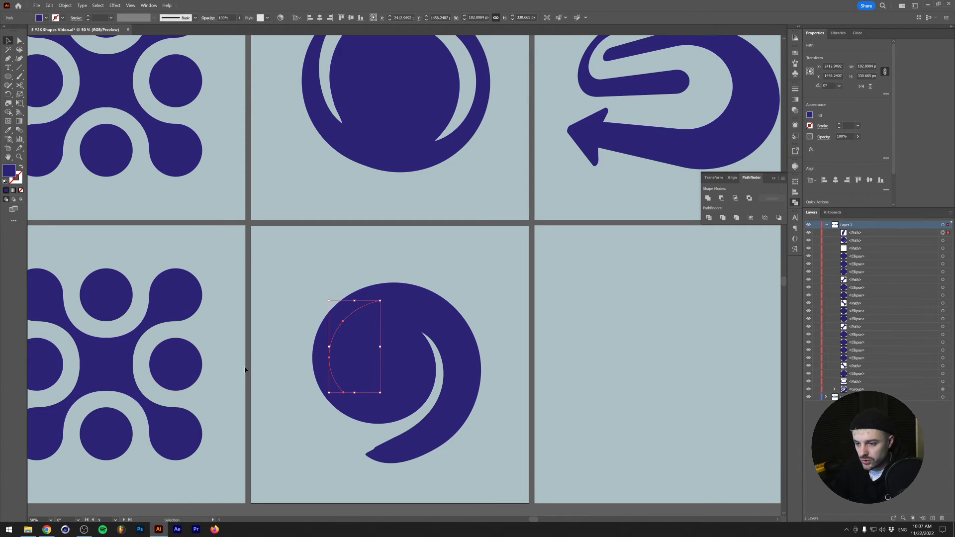
- Sample the artboard's light blue for the arc, make it the stroke with no fill, and set the stroke weight to 40 pt
key("i")
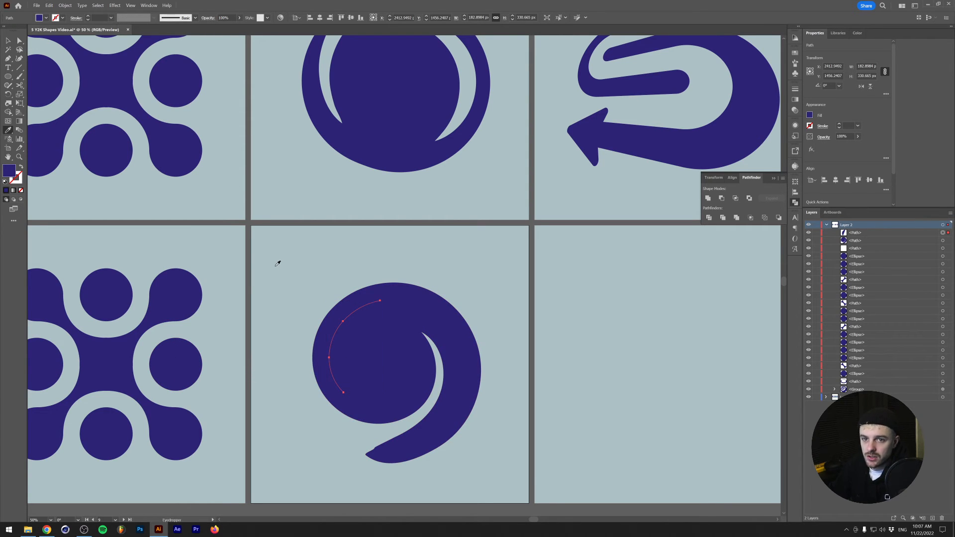
left_click(277, 264)
key("shift+x")
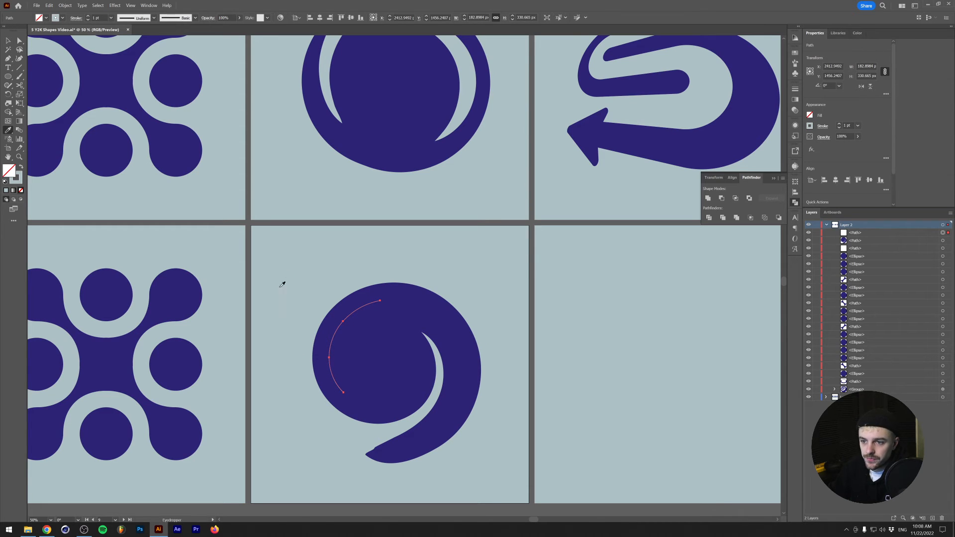
left_click(20, 179)
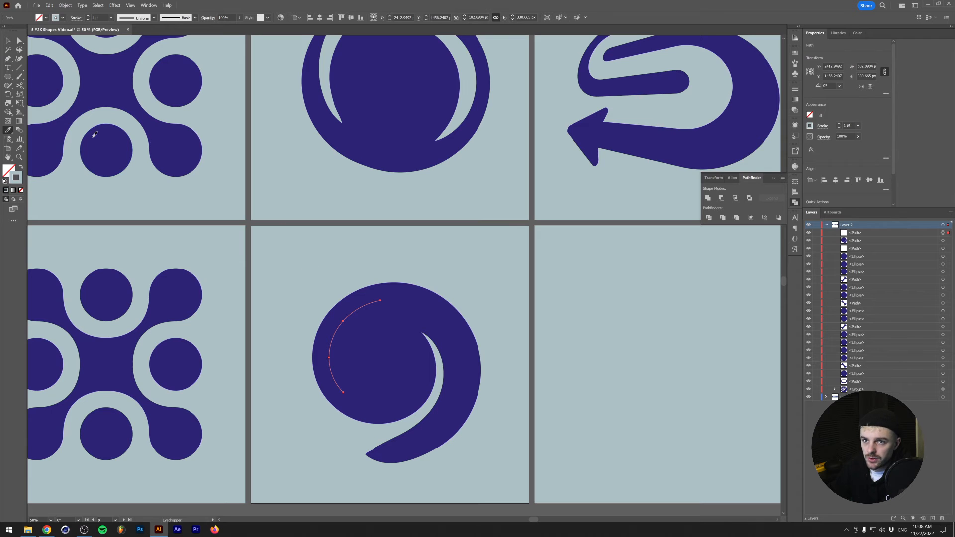
left_click(89, 16, "shift")
left_click(89, 17, "shift")
left_click(89, 16, "shift")
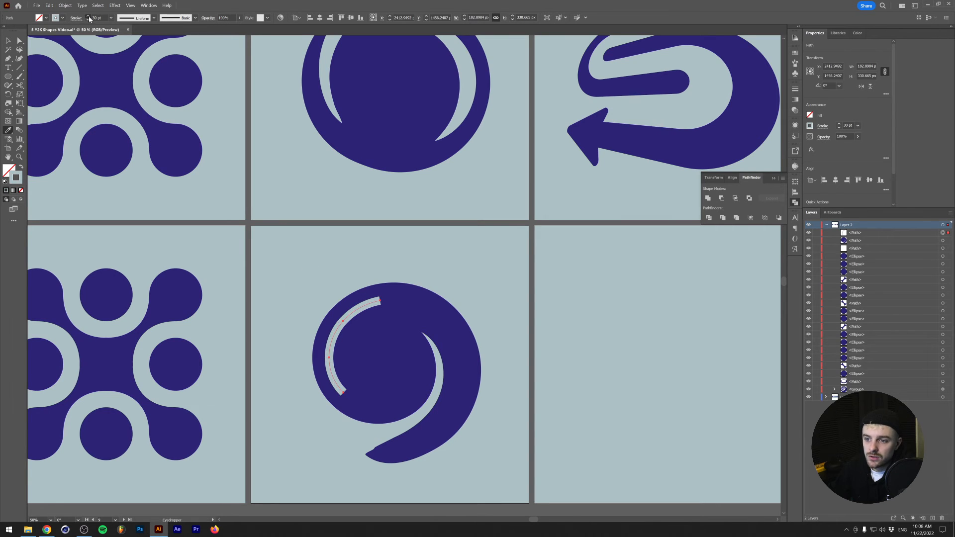
left_click(89, 17, "shift")
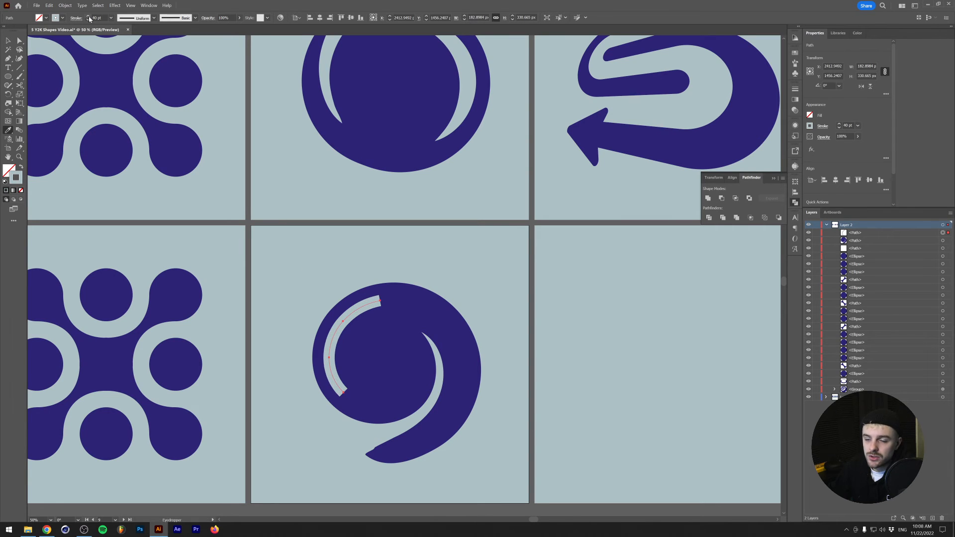
- Apply Width Profile 1 to the arc's stroke so both ends taper, and deselect it
left_click(153, 18)
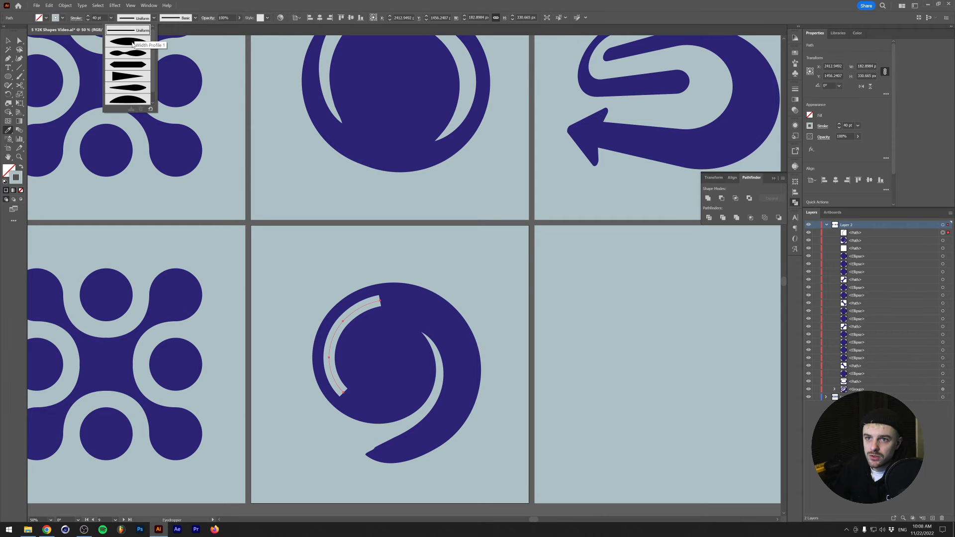
left_click(127, 42)
key("v")
left_click(294, 288)
scroll(294, 289, "down", 2)
scroll(291, 291, "up", 2)
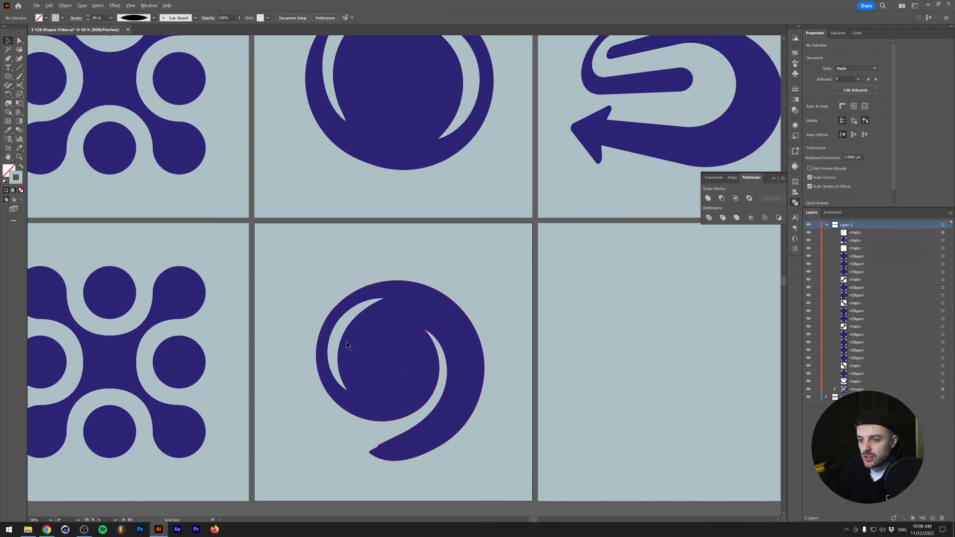
- Rotate the tapered arc counterclockwise around the swirl's round body until it follows the lower-left edge, deselect it and compare it with the reference
left_click(341, 338)
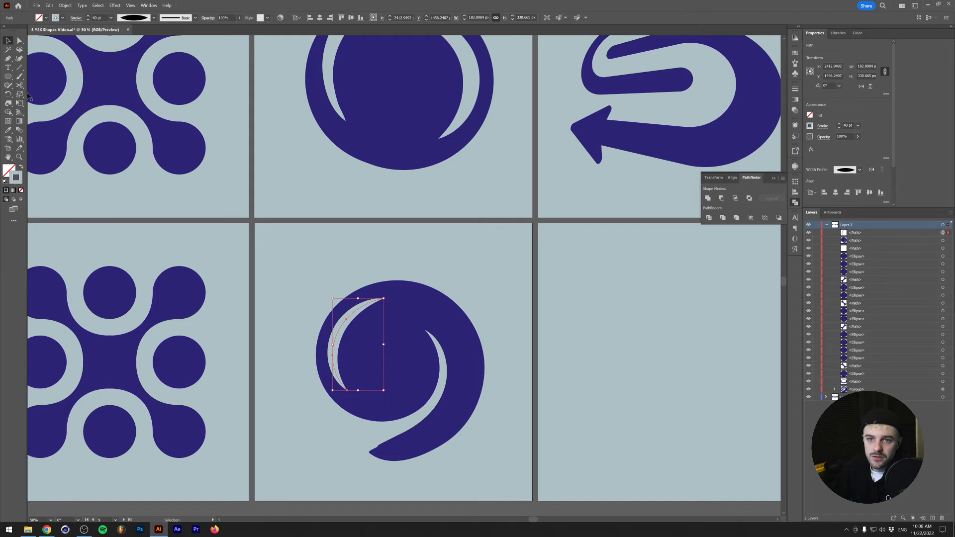
left_click(9, 94)
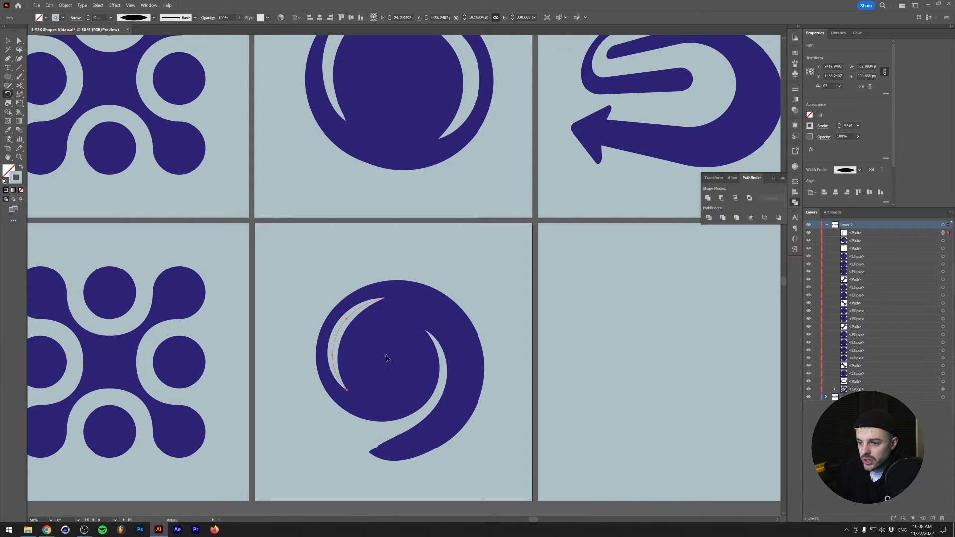
left_click_drag(390, 331, 337, 331)
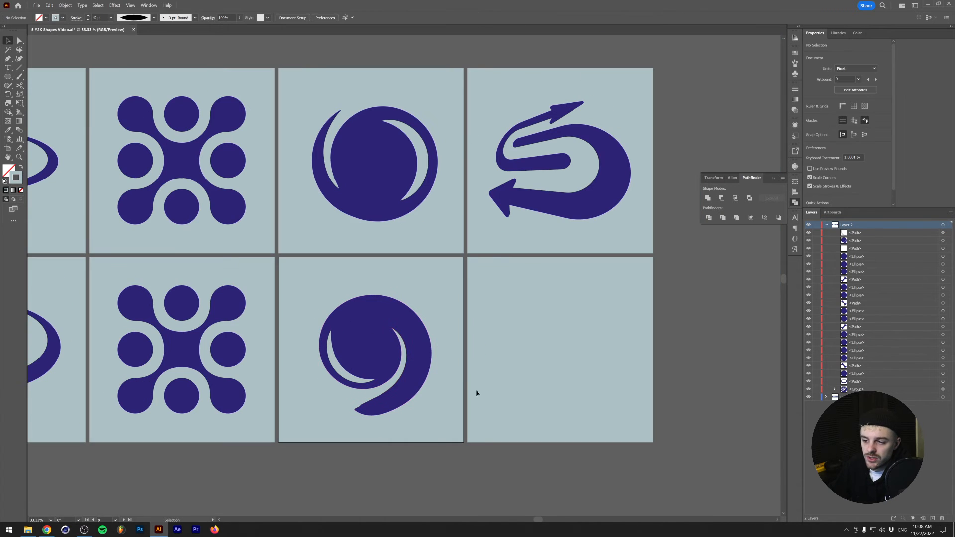
scroll(356, 409, "up", 1)
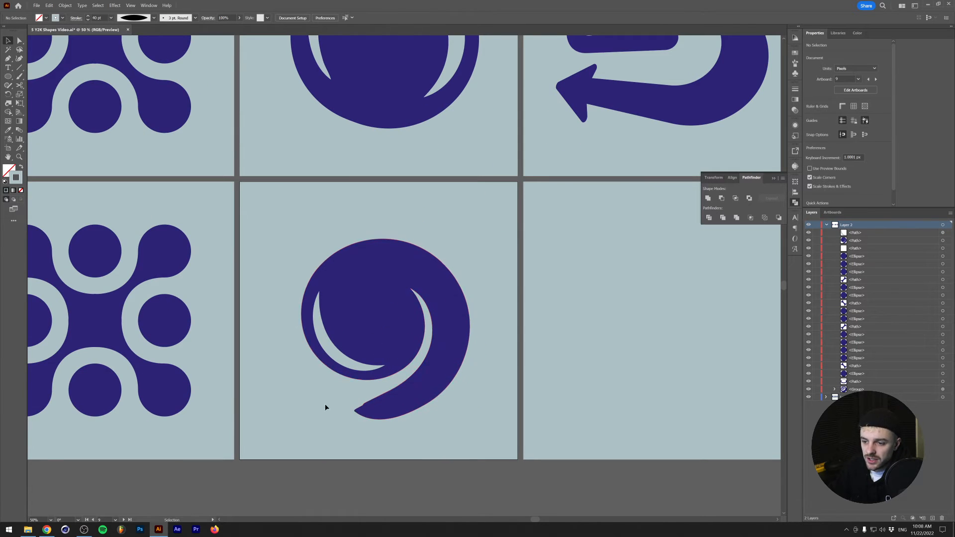
scroll(319, 400, "up", 2)
scroll(301, 389, "down", 1)
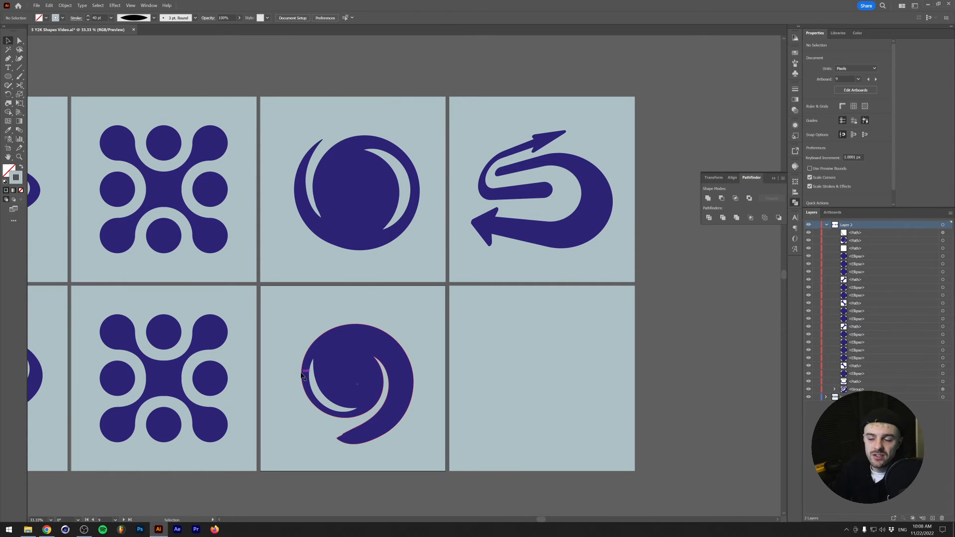
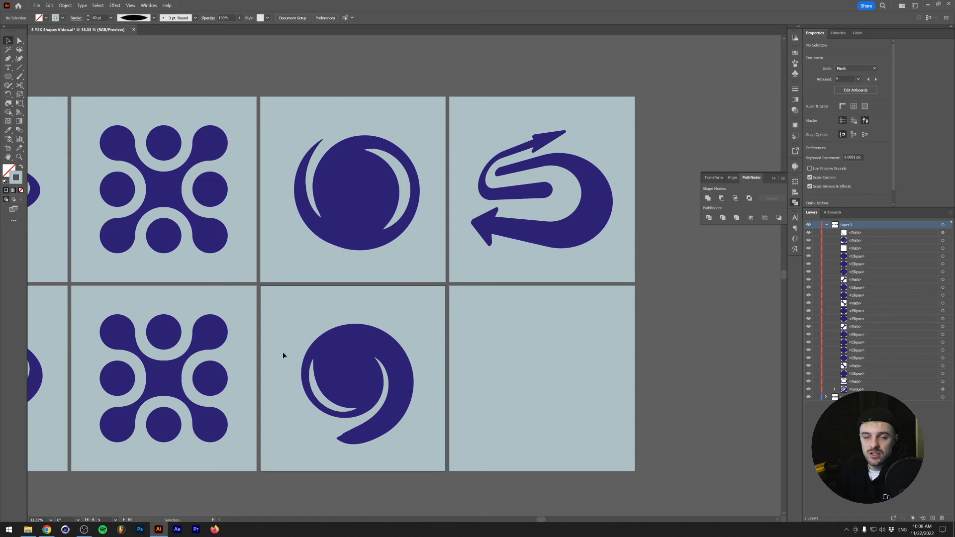
- Sample the dark blue of the ring shape as the stroke color with no fill, ready for the empty artboard
scroll(560, 351, "up", 1)
left_click_drag(560, 351, 443, 354)
scroll(423, 403, "down", 1)
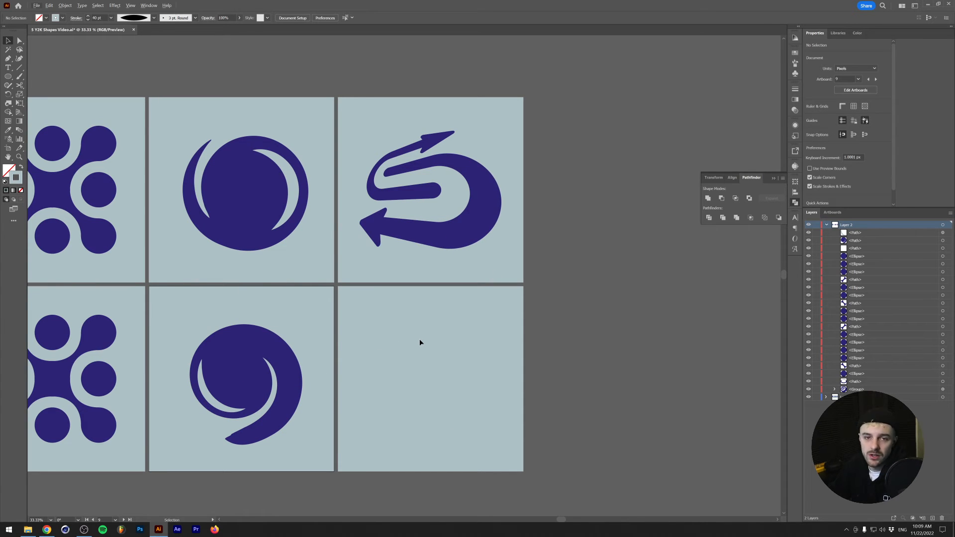
scroll(401, 389, "up", 1)
key("m")
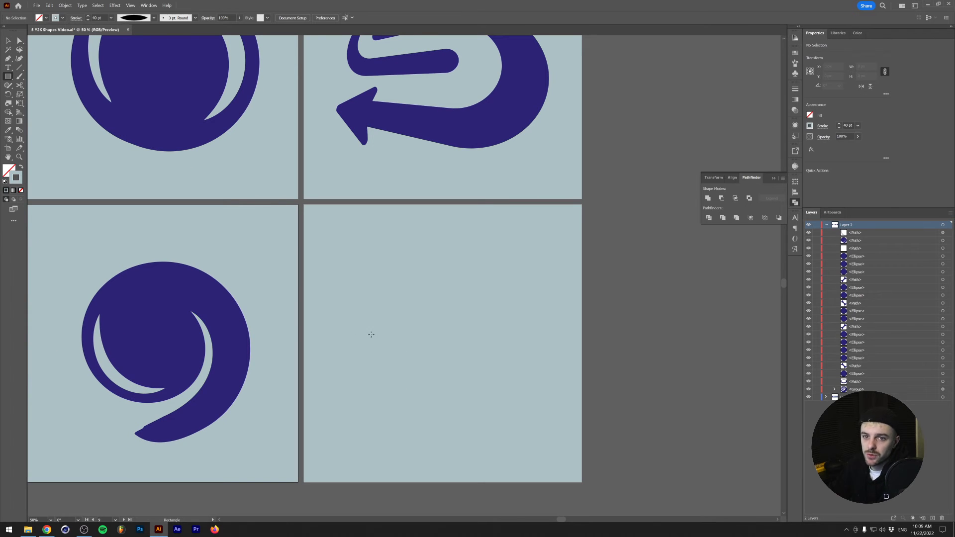
scroll(240, 299, "up", 1)
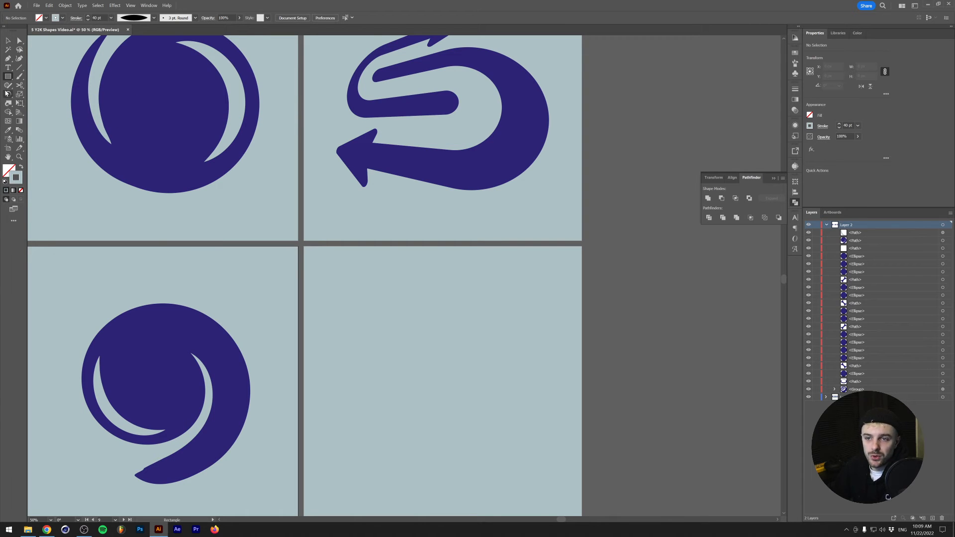
left_click(8, 130)
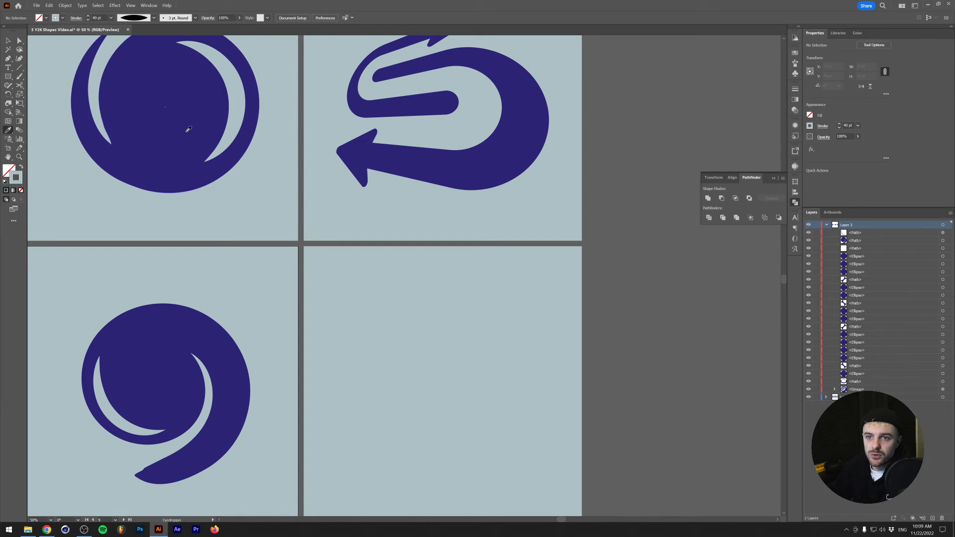
left_click(152, 127)
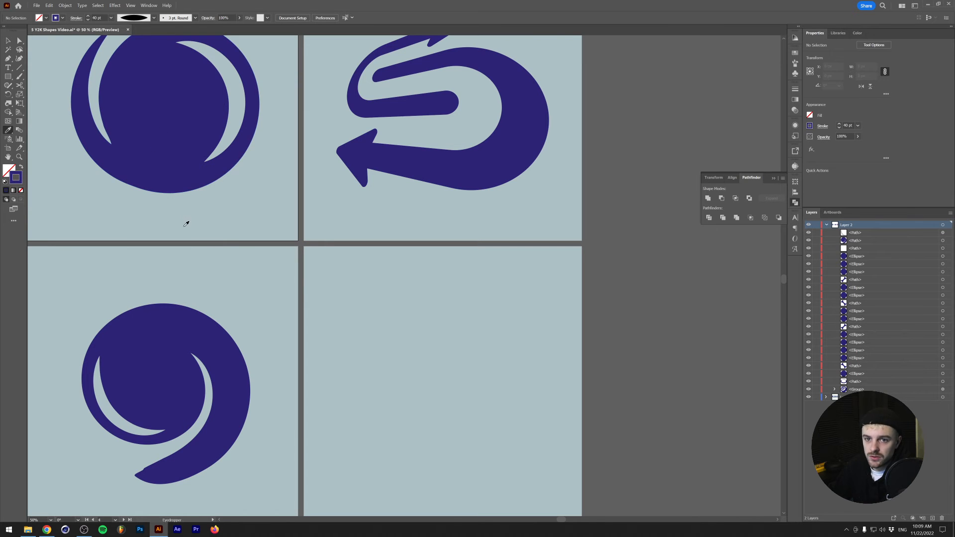
key("shift+x")
left_click(22, 168)
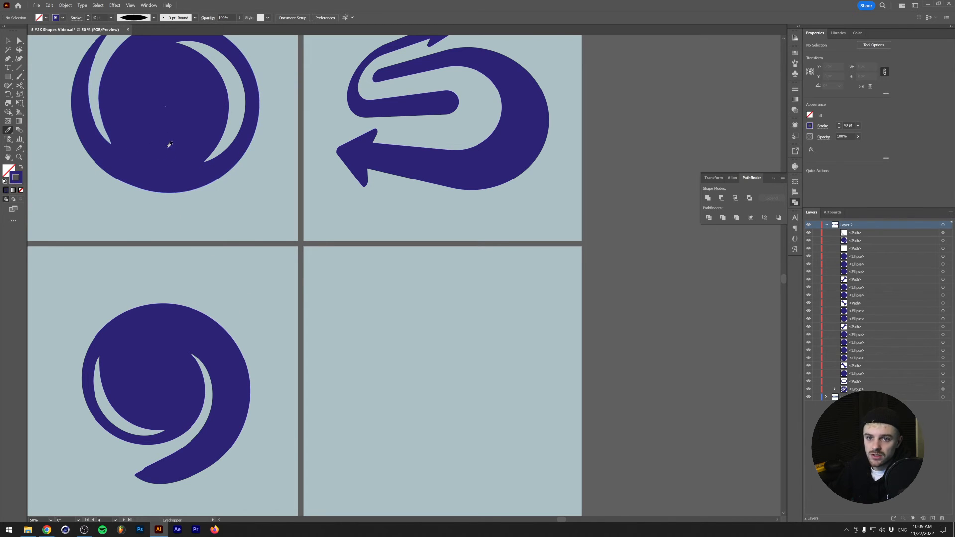
- Draw a rectangle about 636 by 184 px on the empty artboard and set its stroke weight to 20 pt
left_click(8, 76)
scroll(414, 423, "down", 1)
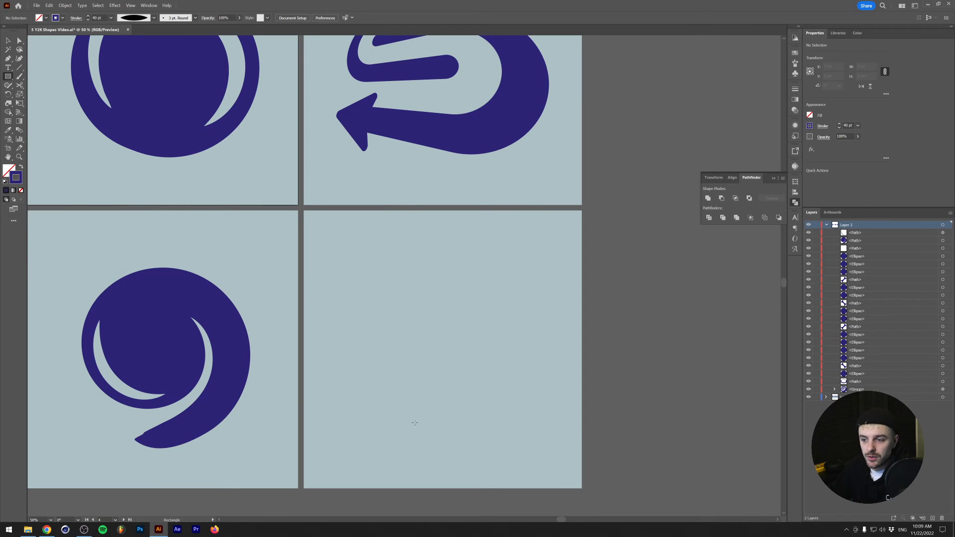
left_click_drag(355, 356, 532, 406)
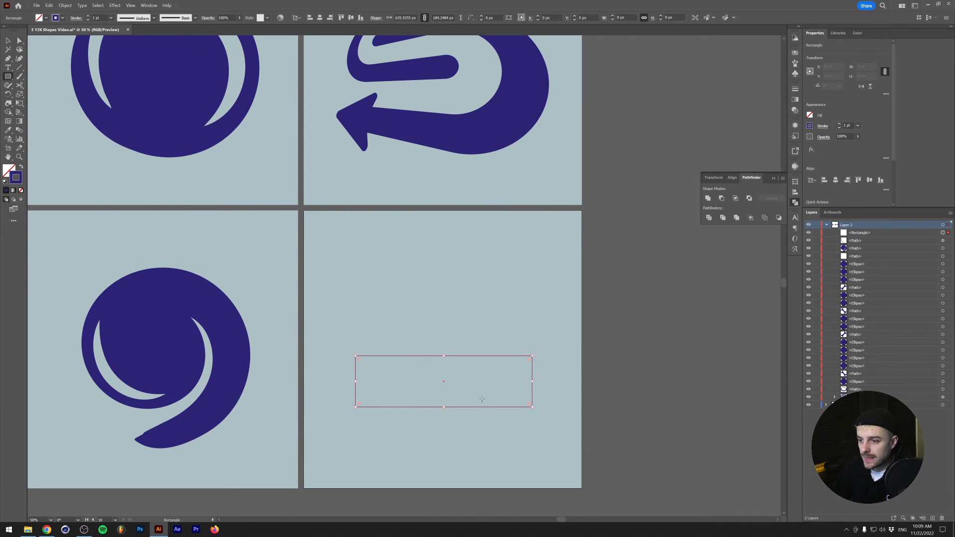
left_click(88, 16, "shift")
left_click(88, 15, "shift")
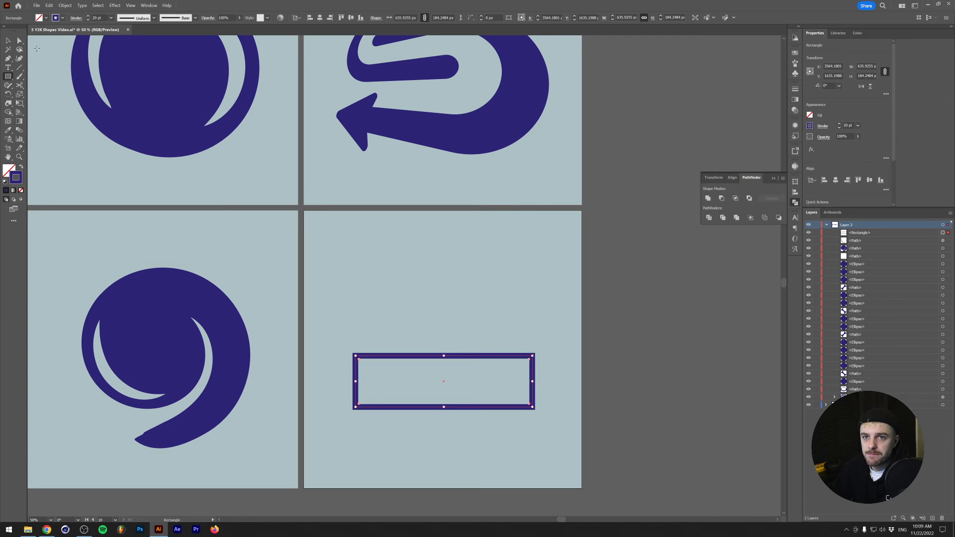
- Cut the rectangle's path at its corner points and delete the left edge, leaving an open three-sided path
left_click(18, 41)
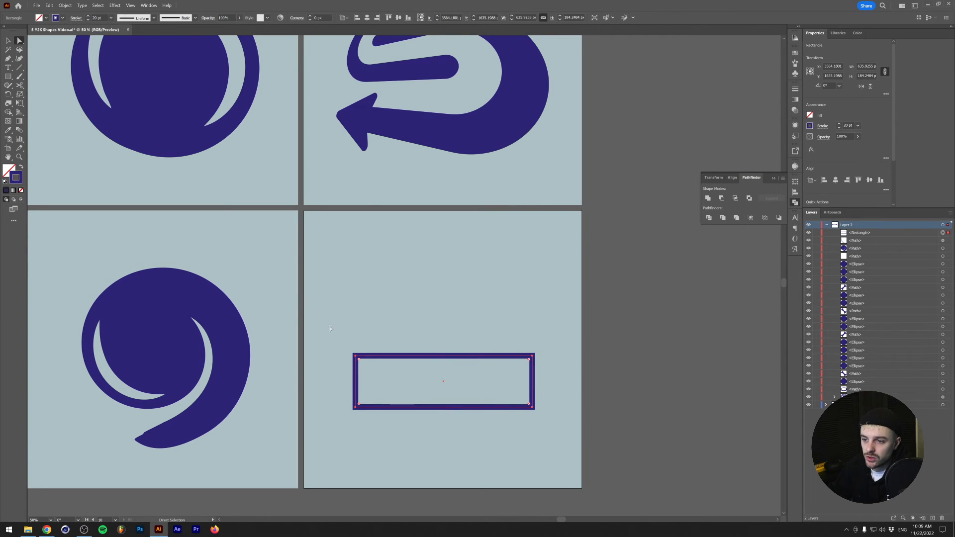
left_click_drag(370, 456, 371, 456)
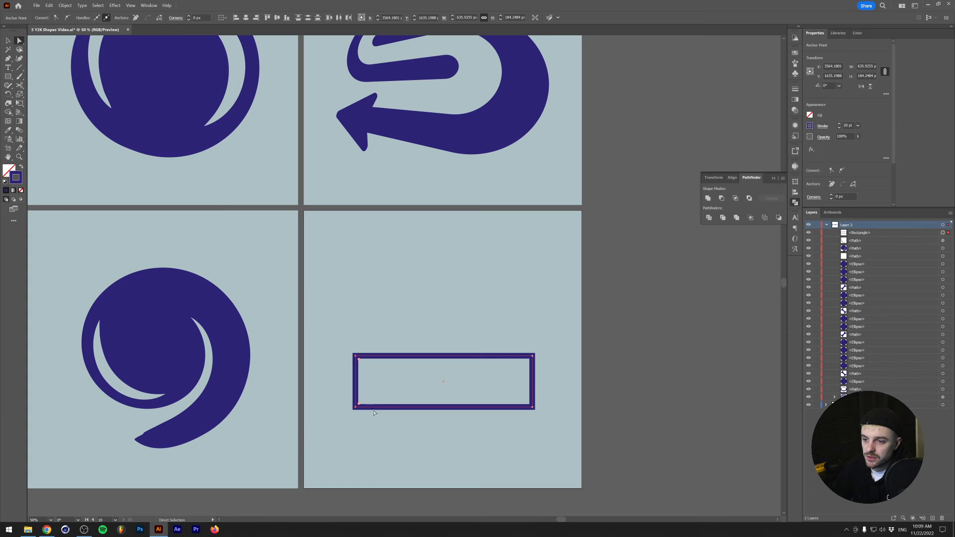
left_click(160, 19)
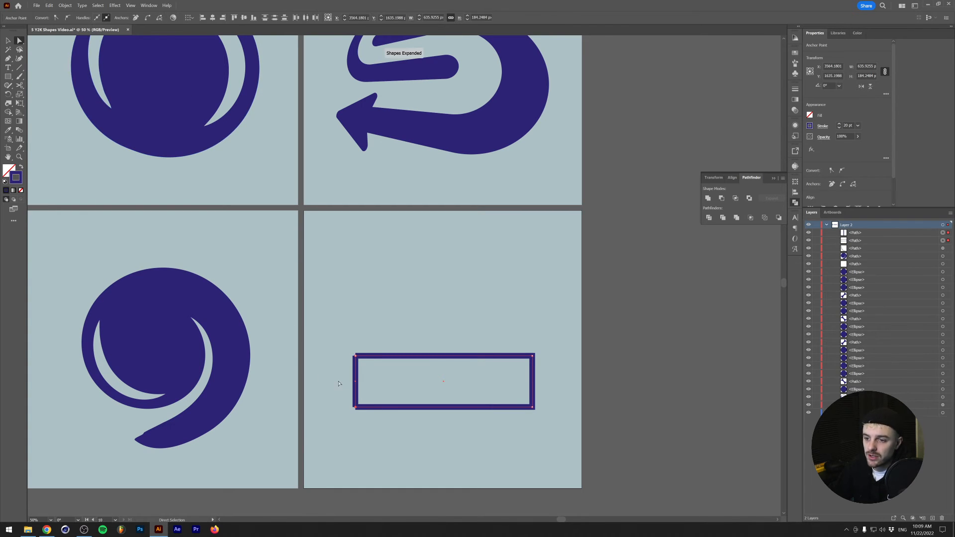
left_click_drag(332, 368, 380, 388)
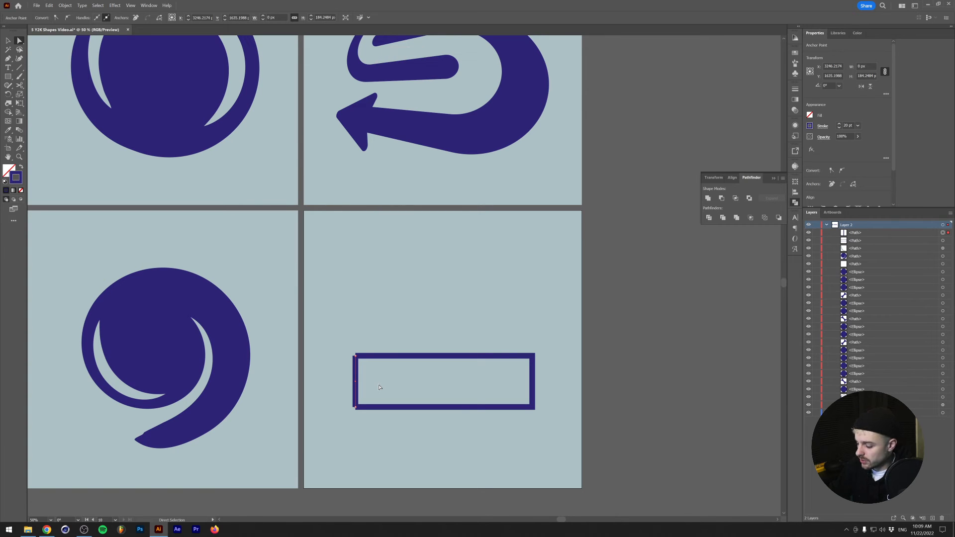
key("Delete")
key("v")
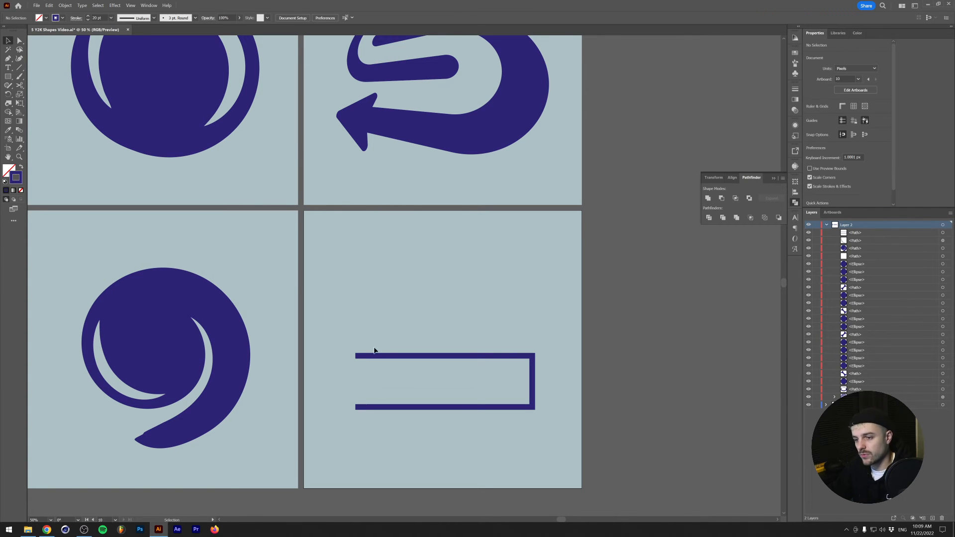
- Add the Arrow 2 arrowhead to the lower end of the open path
left_click_drag(370, 351, 476, 387)
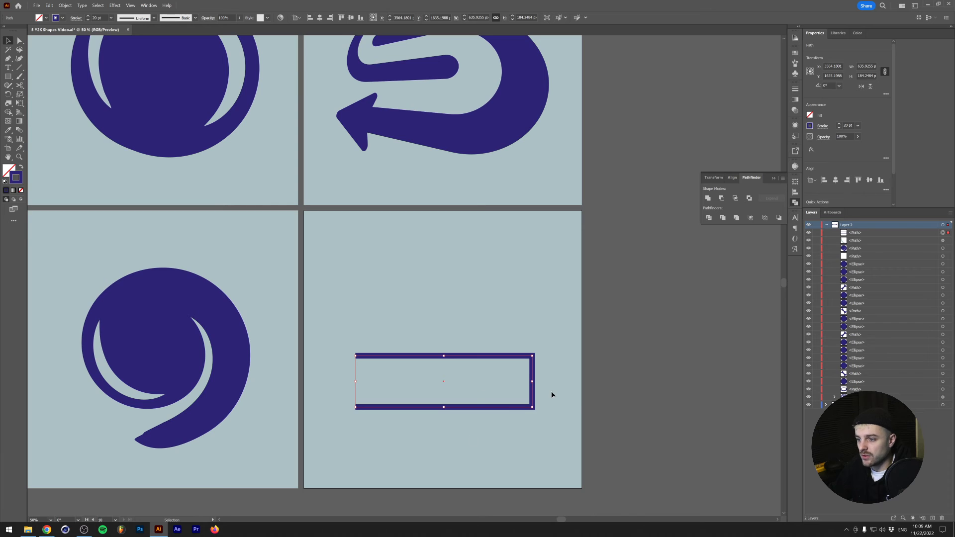
scroll(686, 230, "up", 1)
left_click(822, 127)
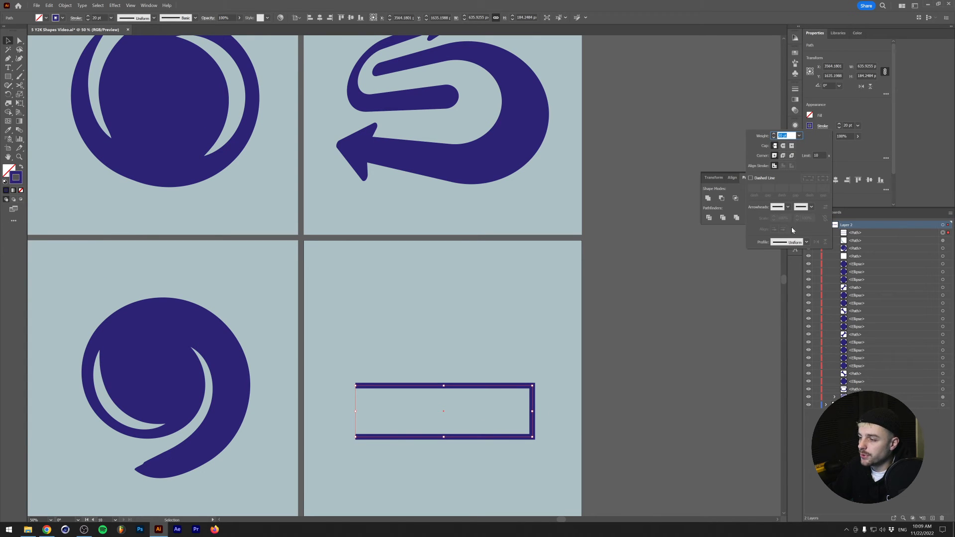
left_click(811, 207)
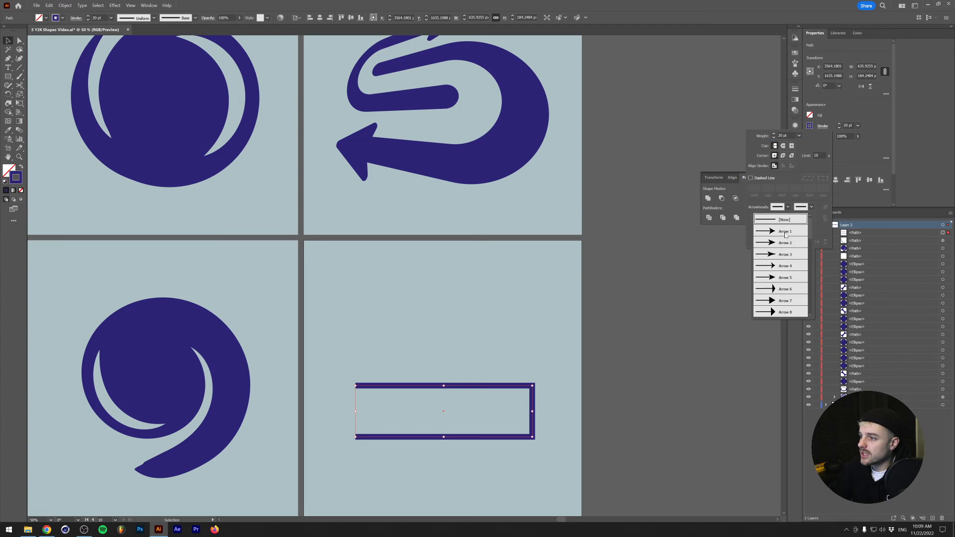
left_click(775, 243)
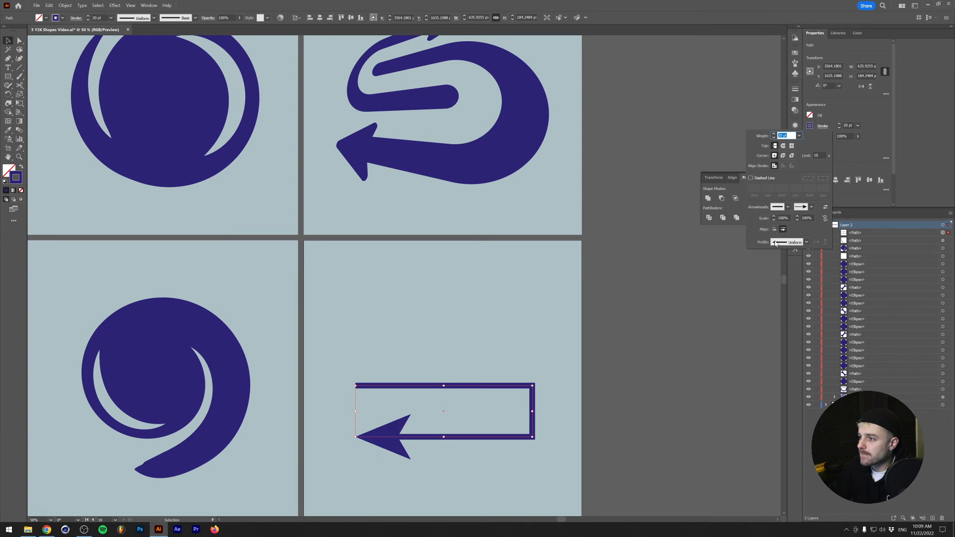
- Set the path's stroke weight to 50 pt, scale the arrowhead to 40%, and extend the arrow tip beyond the end of the path
scroll(774, 136, "up", 3)
scroll(805, 218, "down", 6)
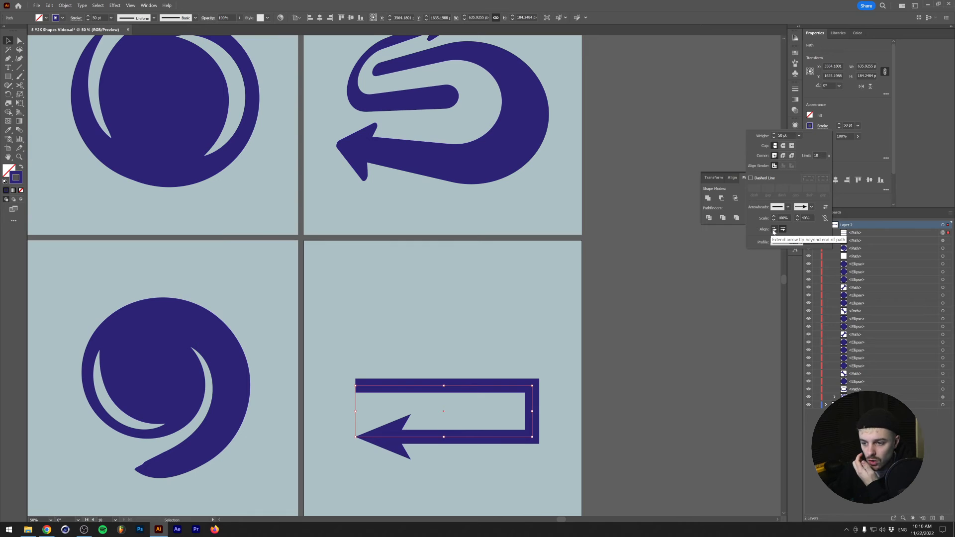
left_click(773, 230)
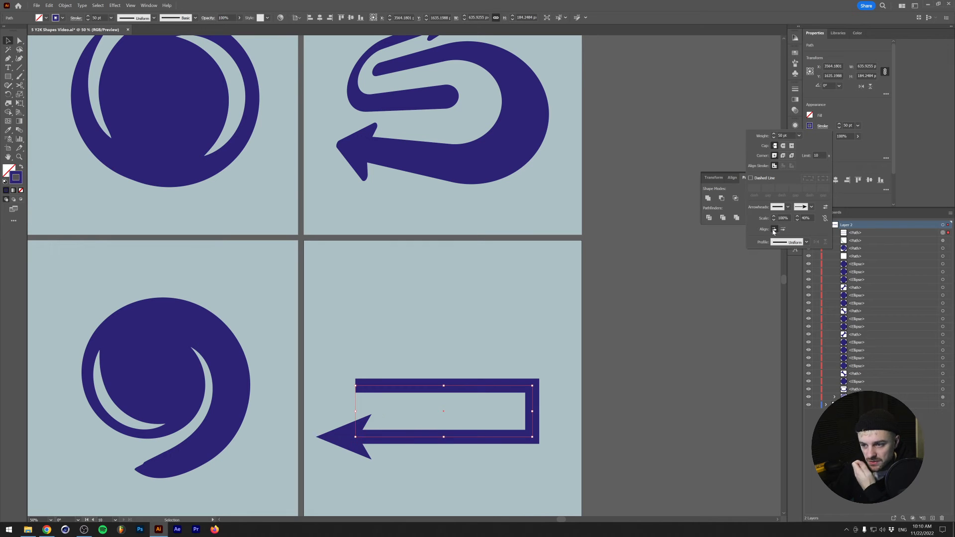
- Heighten the arrow path to about 241 px and interlock it with a copy rotated 180° to form an S shape
left_click_drag(454, 420, 452, 437)
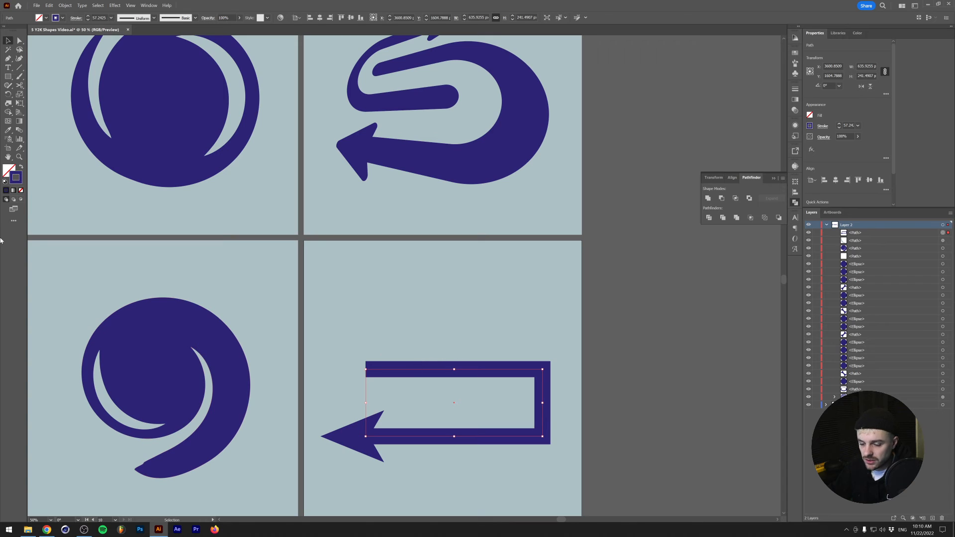
left_click(7, 96)
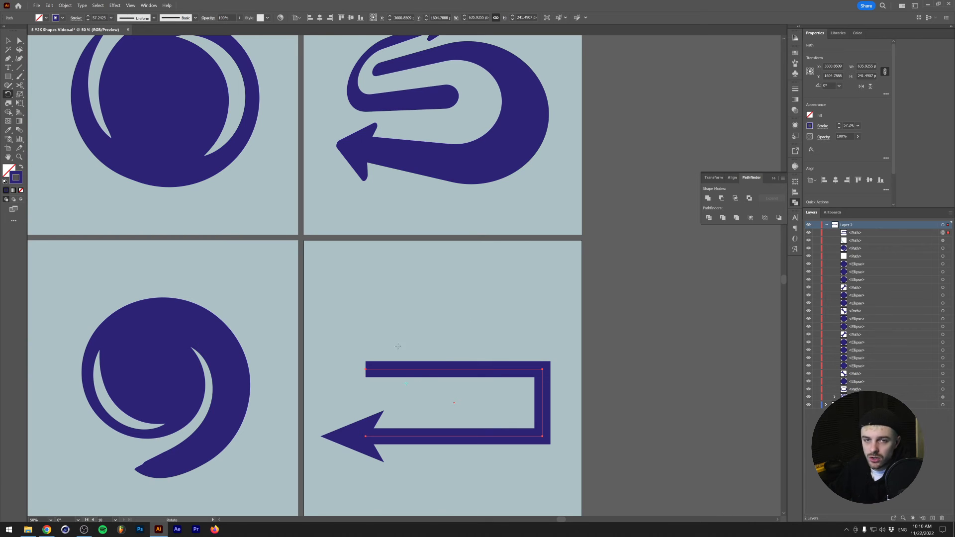
left_click_drag(467, 311, 457, 399)
key("v")
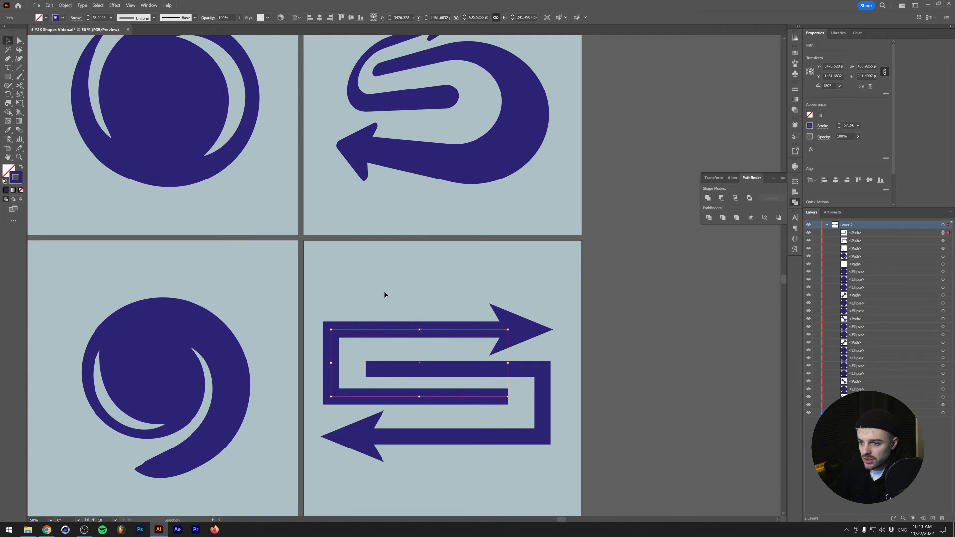
- Stretch both arrow paths together to about 699 by 660 px and shift the lower arrow to even out the gaps between the bars
left_click(460, 437, "shift")
left_click_drag(437, 436, 428, 474)
left_click_drag(333, 387, 342, 387)
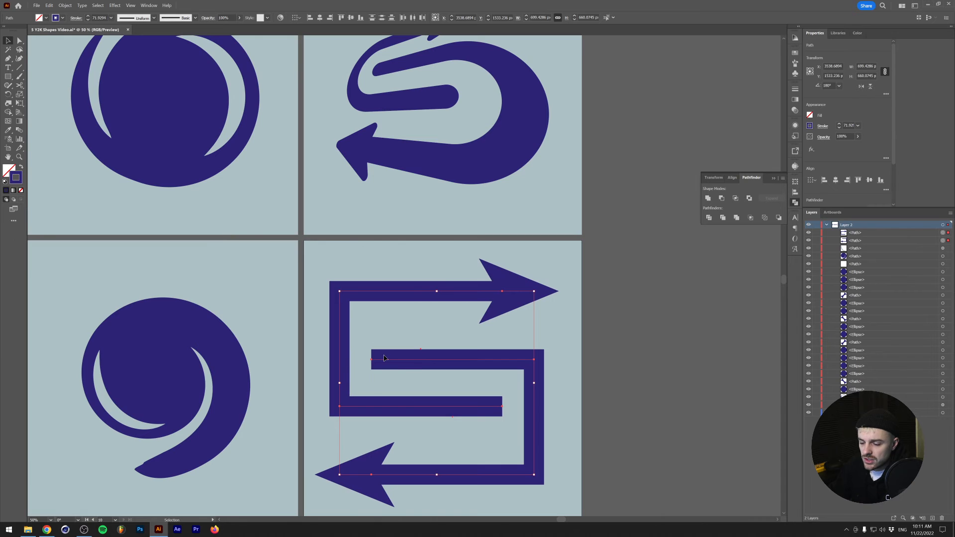
left_click(544, 346)
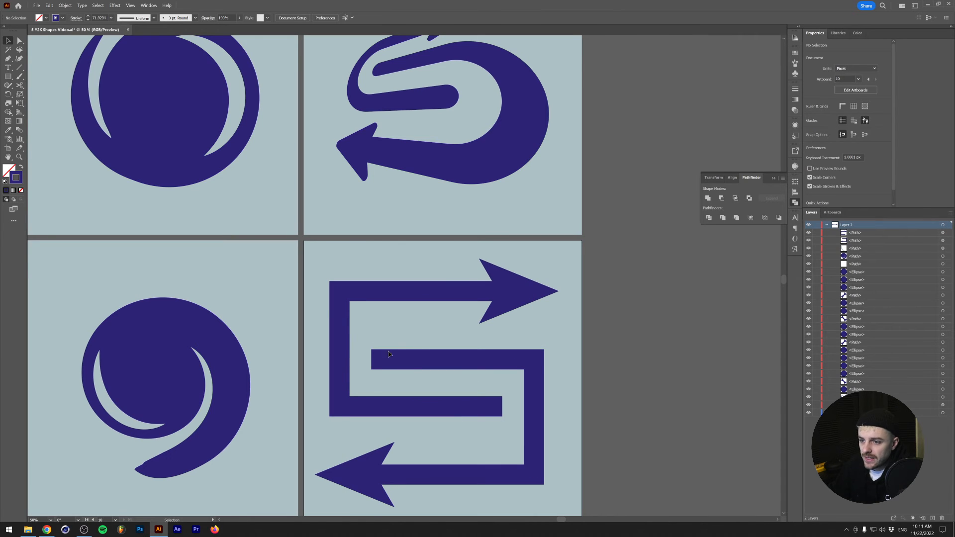
left_click_drag(403, 361, 408, 351)
left_click(315, 273)
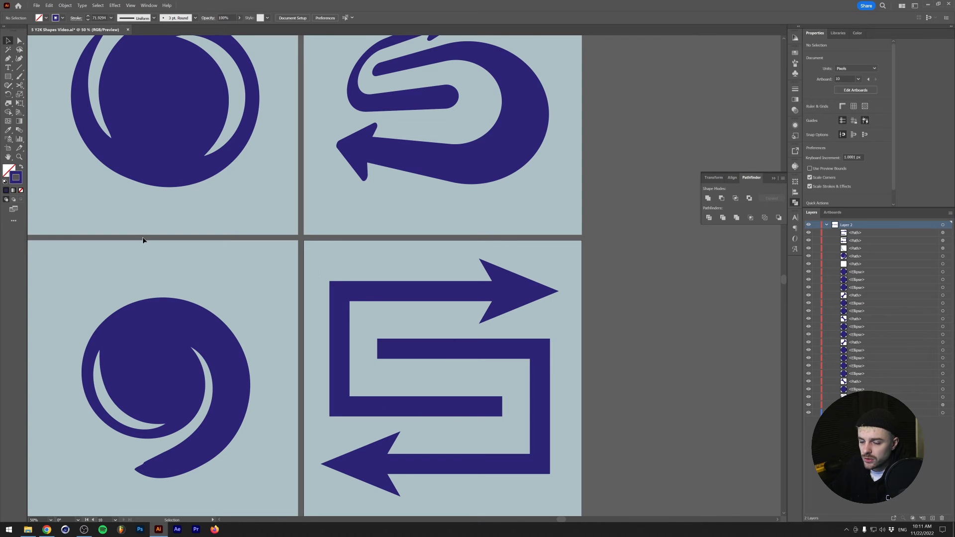
- Round the outer corners of both arrow paths fully so their vertical sides become semicircular bends
left_click(19, 40)
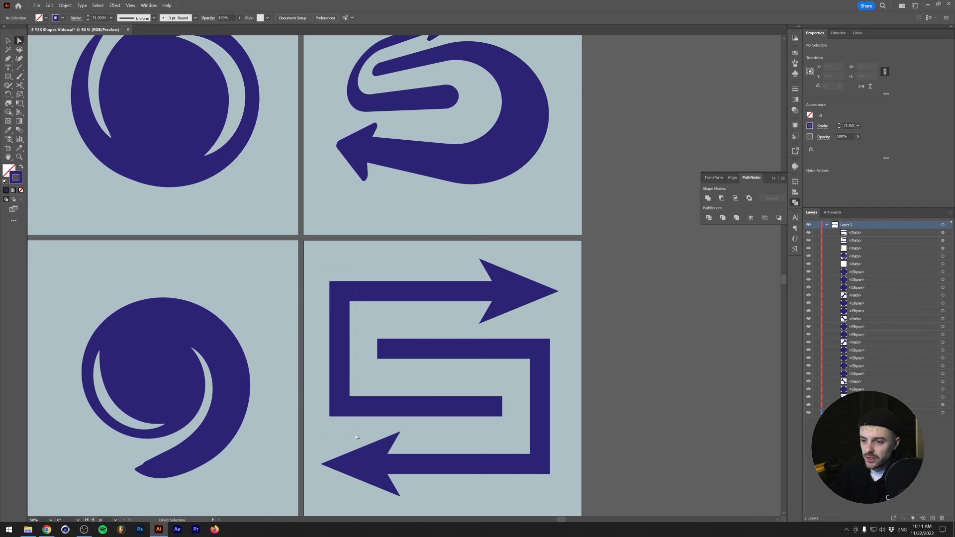
left_click_drag(316, 272, 356, 437)
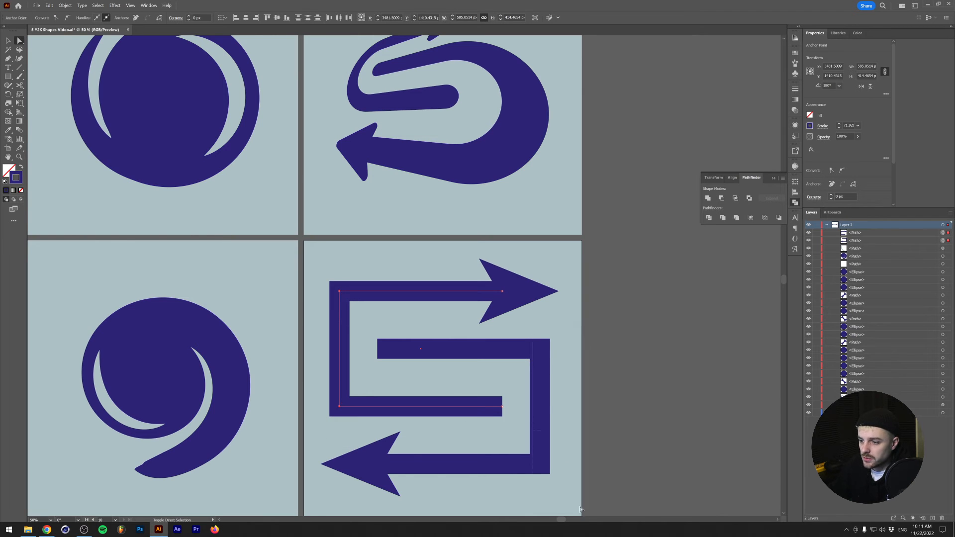
left_click_drag(536, 461, 440, 381)
key("v")
left_click(445, 327)
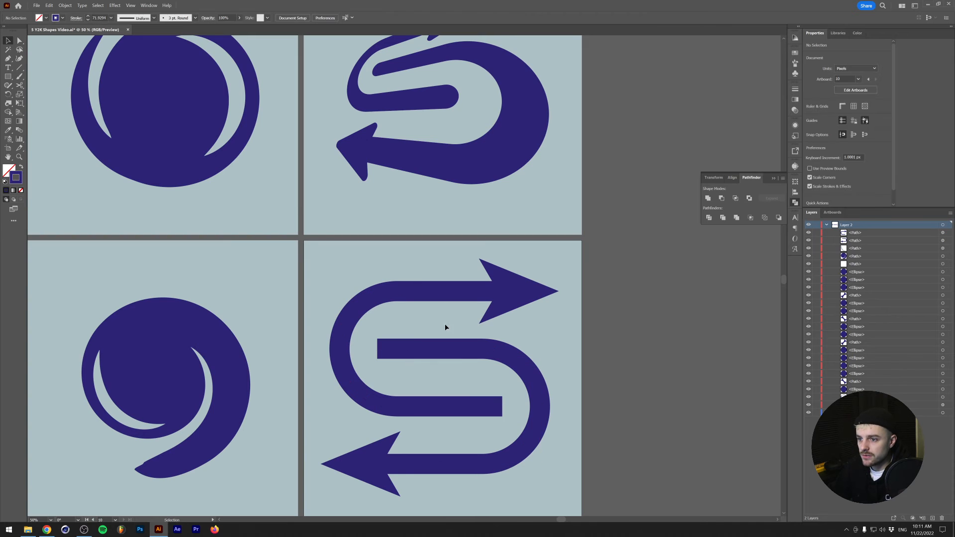
- Apply a round cap to the strokes of both arrow paths and deselect them
left_click(397, 350)
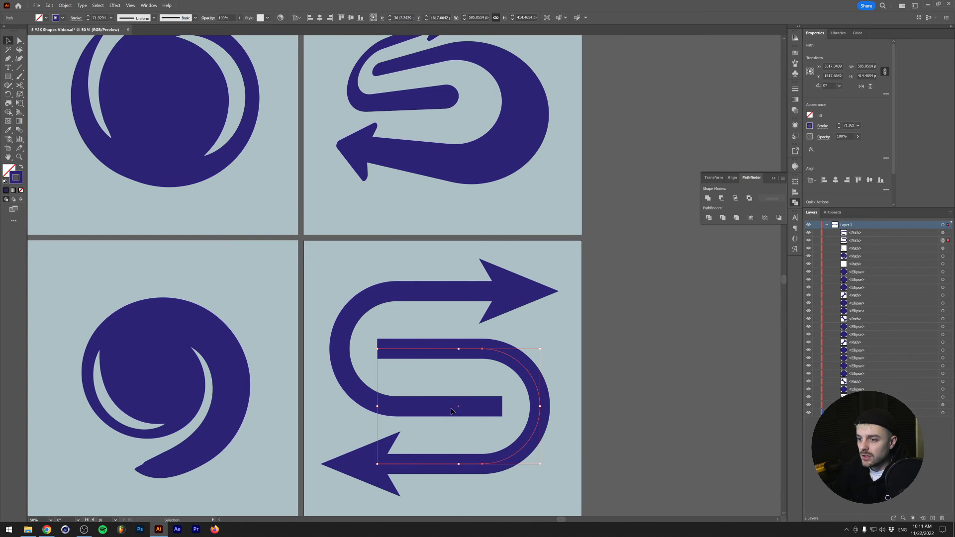
left_click(449, 410, "shift")
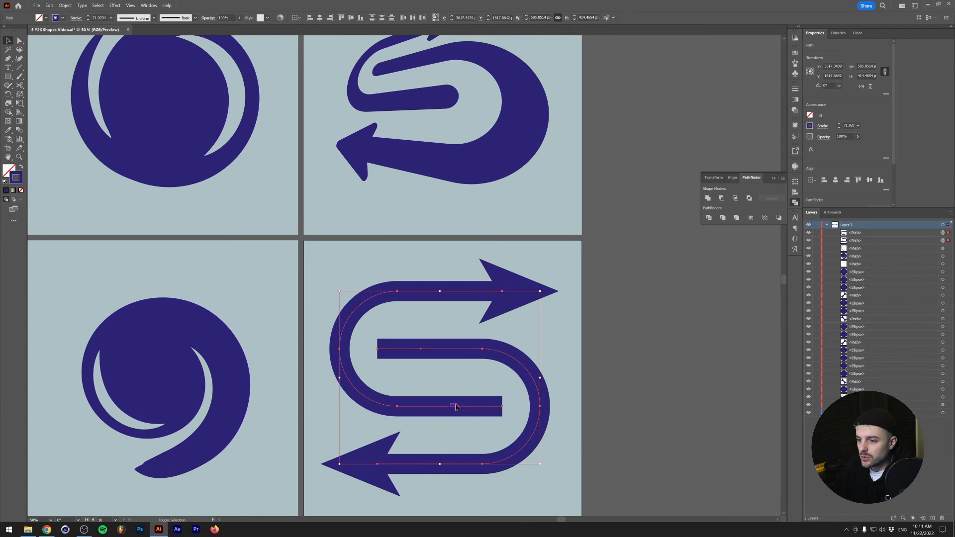
left_click(823, 126)
left_click(783, 146)
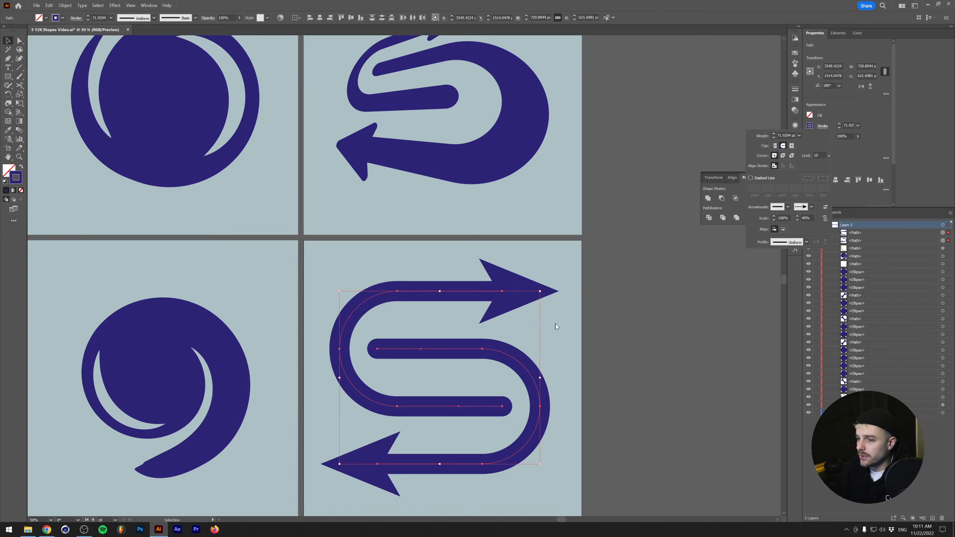
left_click(415, 385)
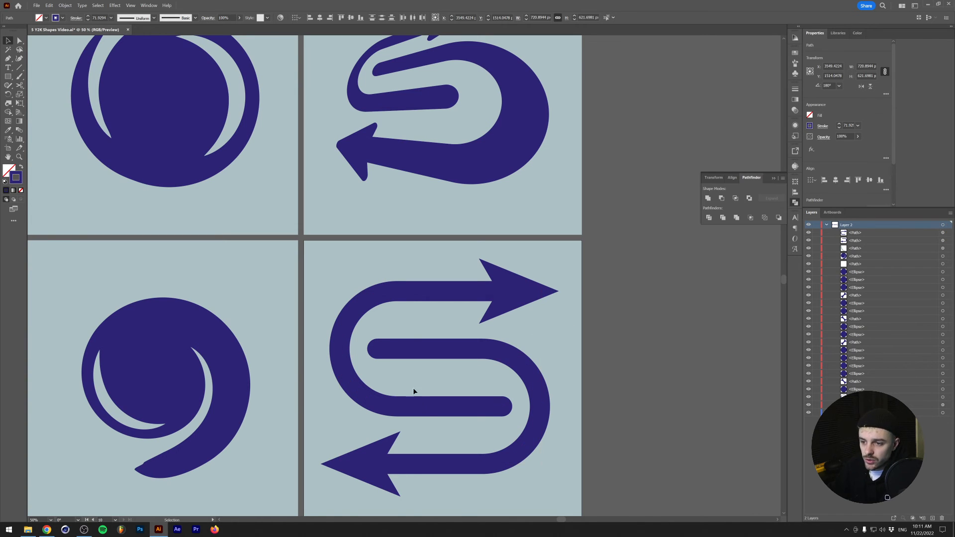
- Try to squash both rounded arrow paths vertically and shift the lower one sideways
left_click(424, 401)
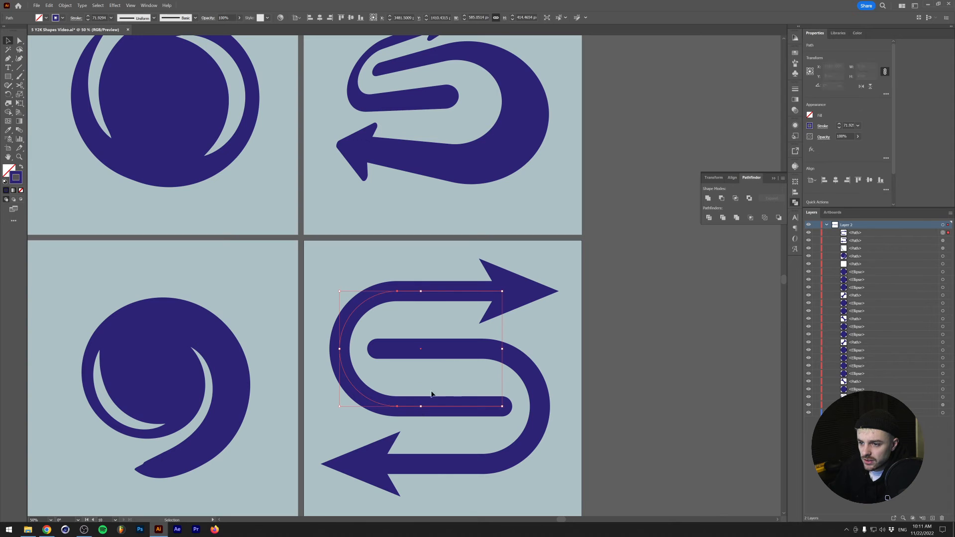
left_click(505, 356, "shift")
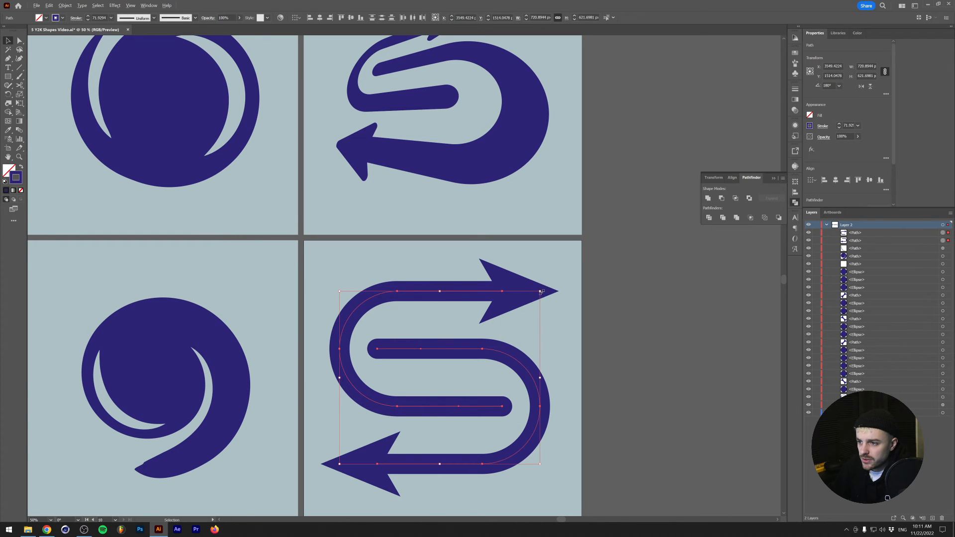
left_click_drag(541, 291, 548, 319)
left_click(401, 284)
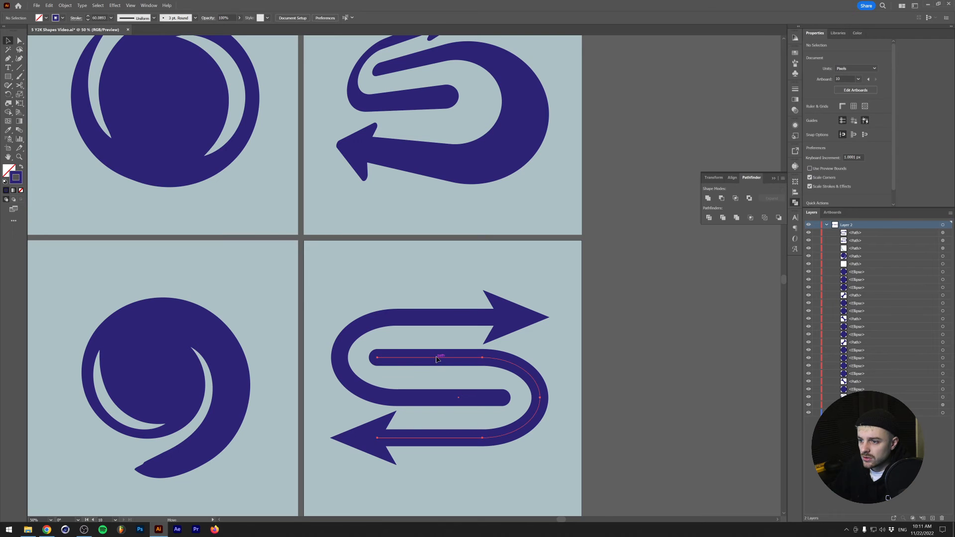
left_click_drag(437, 356, 448, 359)
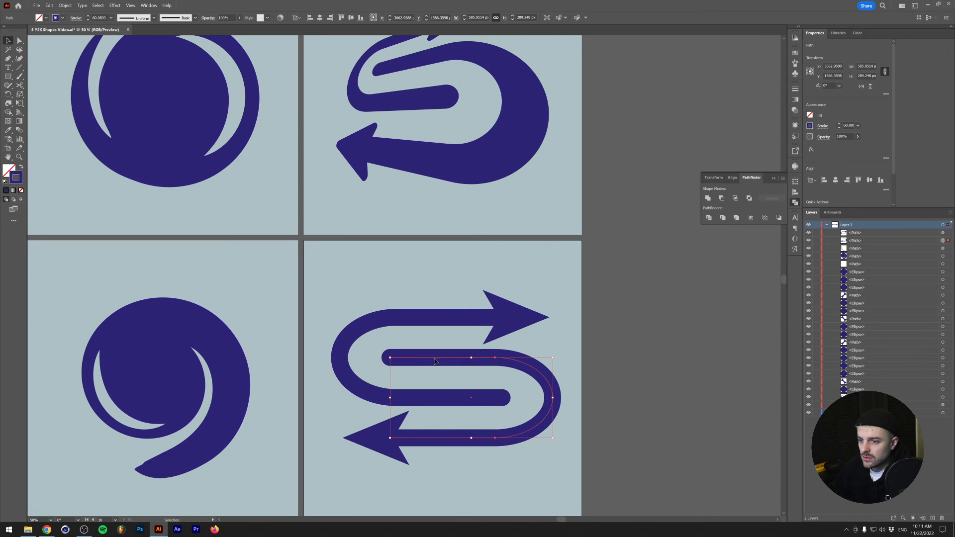
key("ctrl+z")
left_click(379, 288)
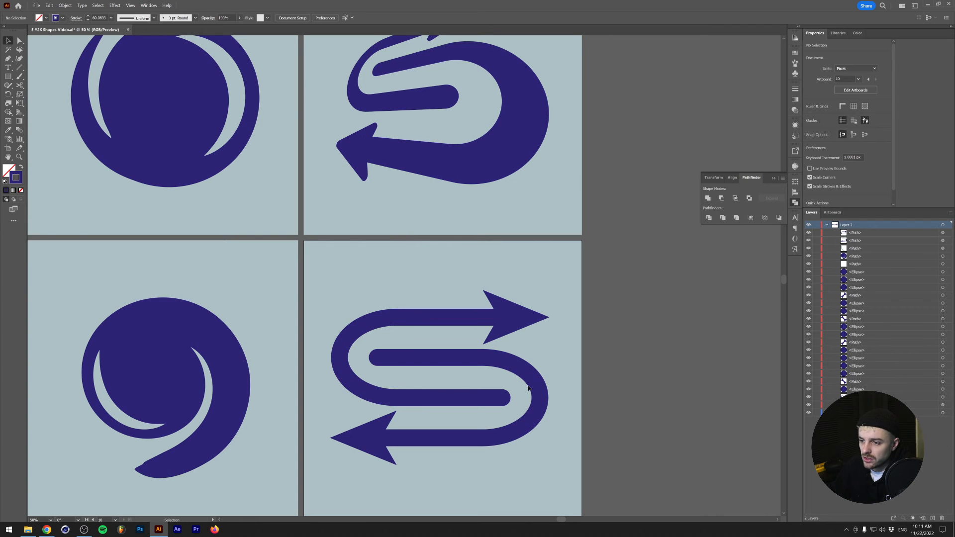
- Undo the squash and the corner rounding of both arrow paths and reapply the round cap to their strokes
key("ctrl+z")
key("ctrl+z")
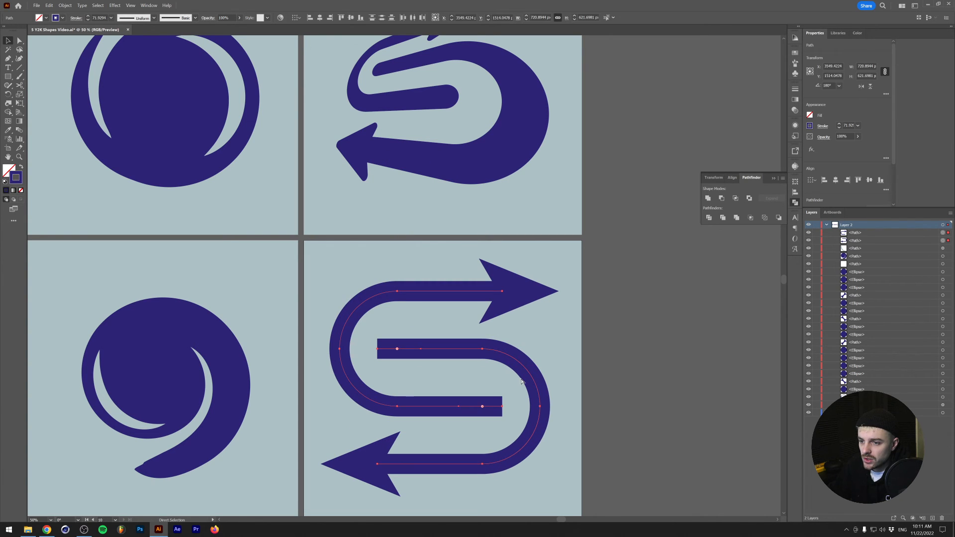
key("ctrl+z")
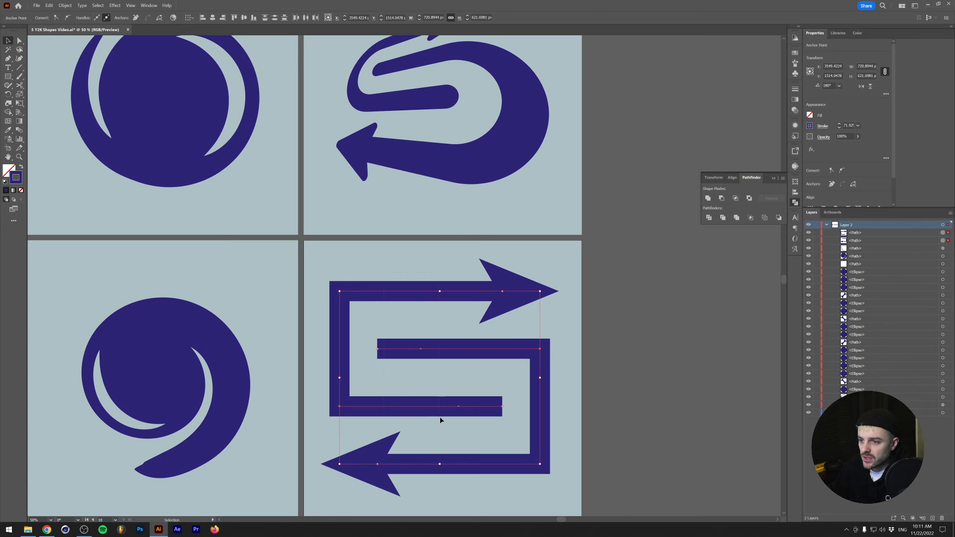
left_click(822, 126)
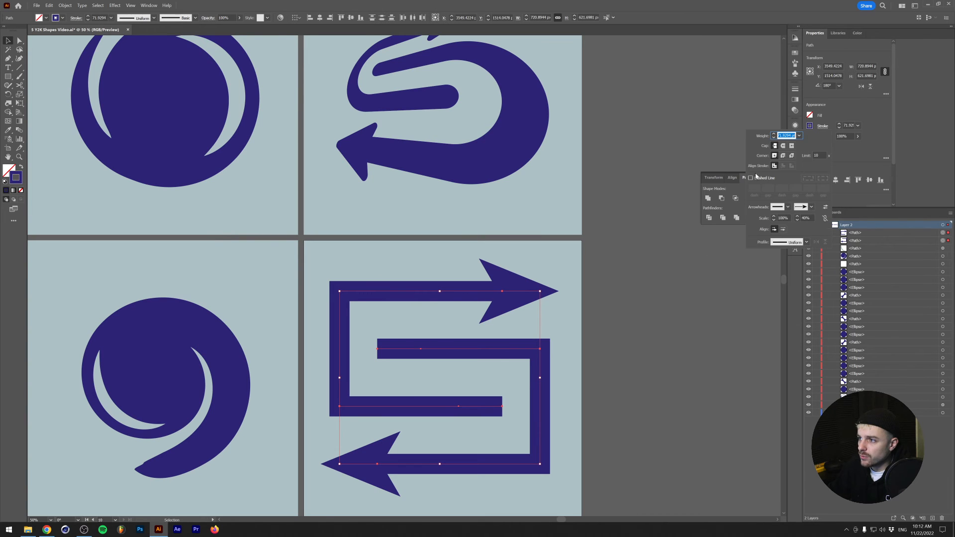
left_click(784, 146)
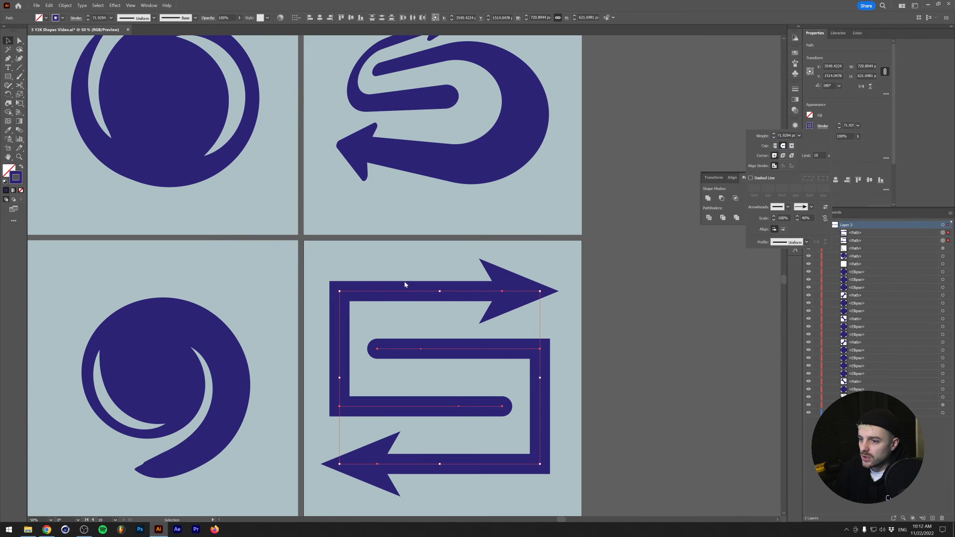
- Reduce the height of both arrow paths together and shift the lower path down to even the gaps, about 496 px tall overall
left_click_drag(340, 292, 339, 311)
left_click(353, 295)
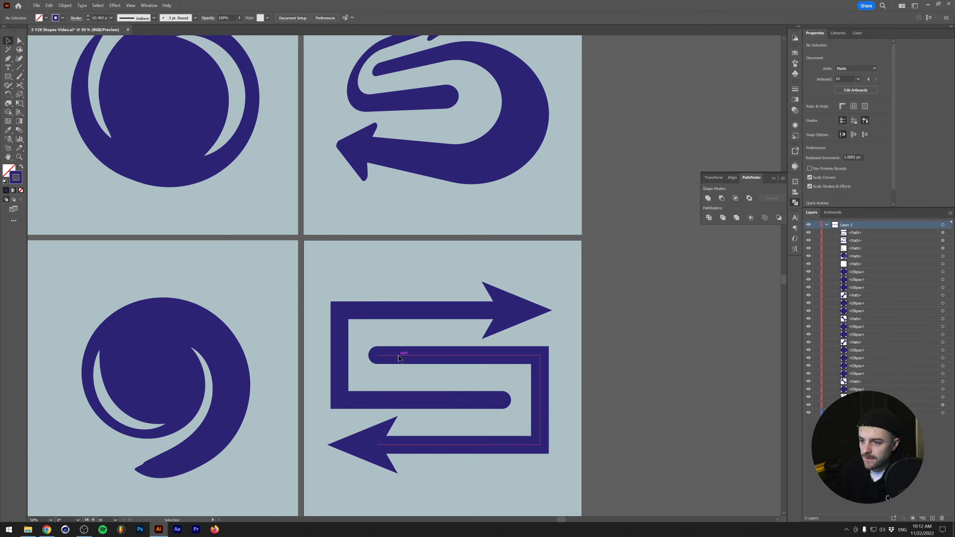
left_click_drag(398, 355, 398, 361)
- Round the outer corners of both arrow paths fully into semicircular bends and deselect the paths
key("a")
left_click_drag(323, 291, 351, 410)
left_click_drag(571, 478, 570, 478)
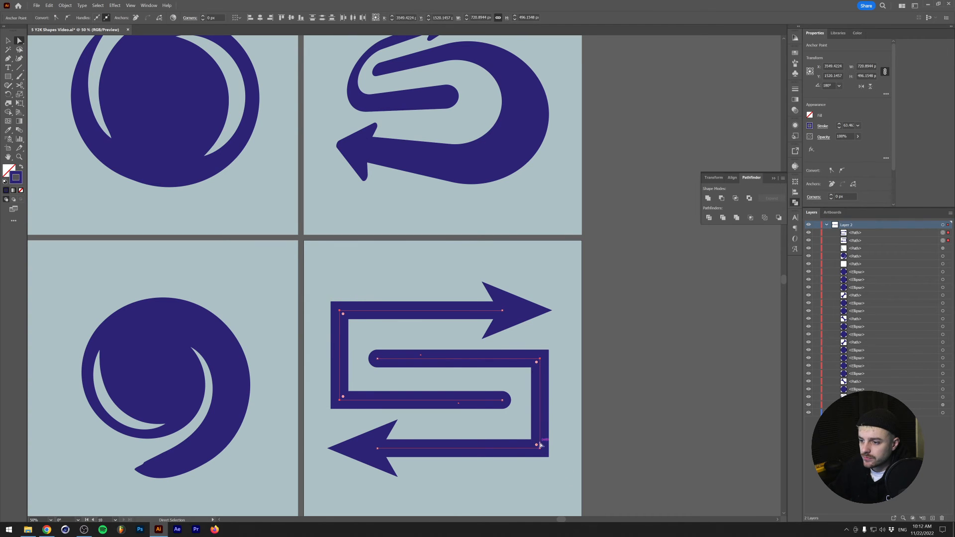
left_click_drag(536, 442, 408, 333)
key("v")
left_click(373, 294)
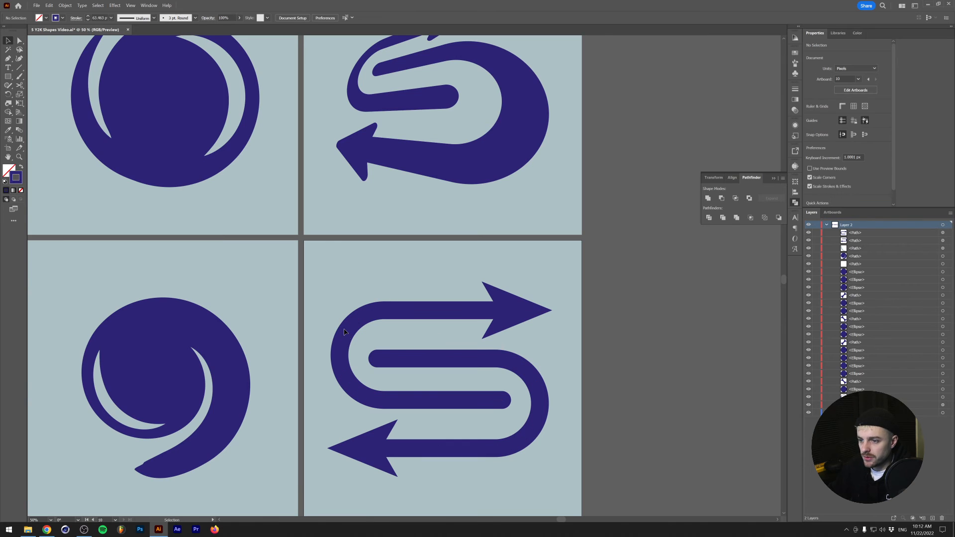
- Convert both arrow strokes to filled outlines and unite the overlapping arrowhead and bar shapes with Pathfinder Unite
left_click(362, 318)
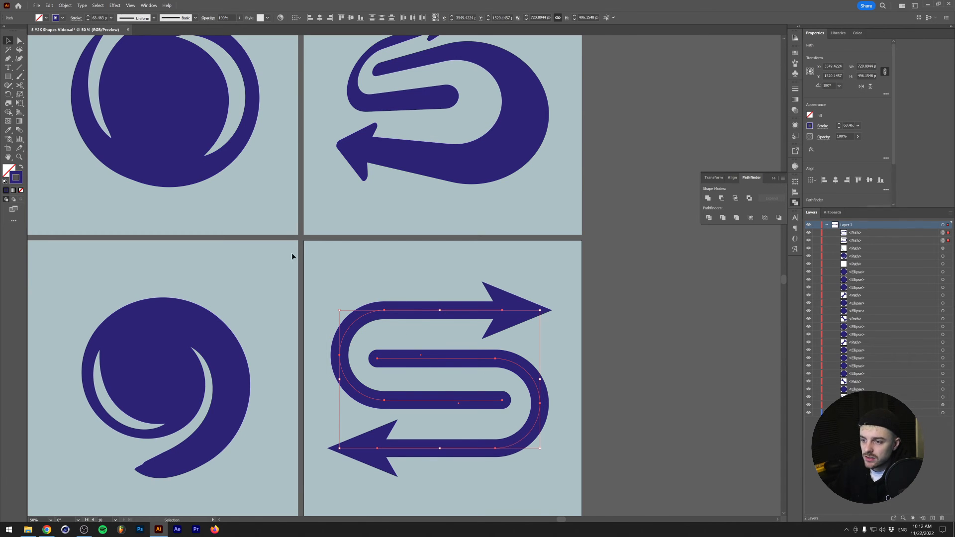
left_click(64, 5)
mouse_move(124, 178)
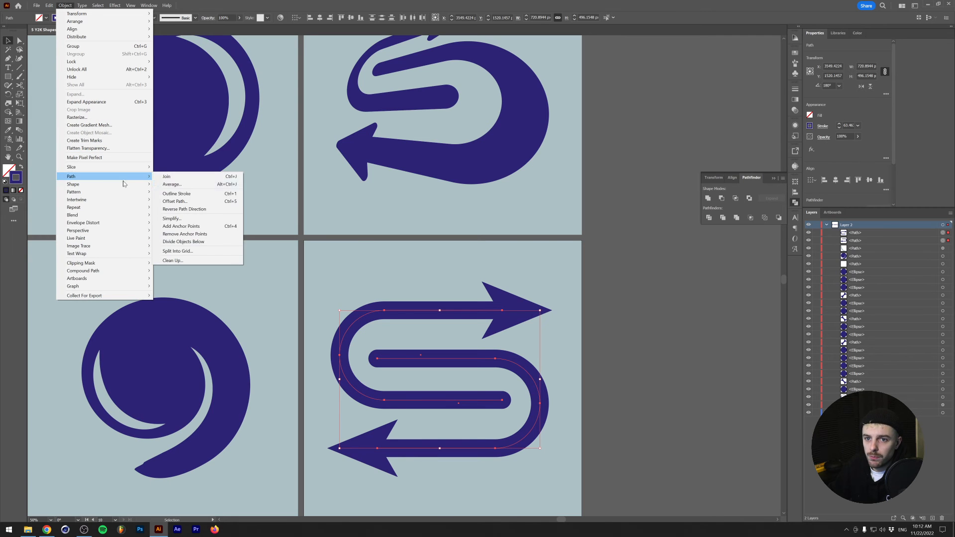
left_click(177, 193)
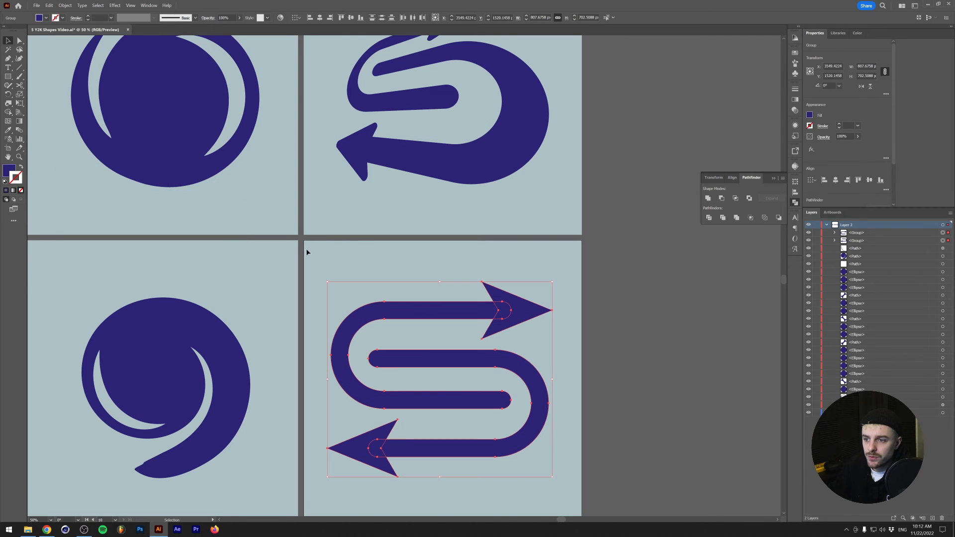
left_click(708, 199)
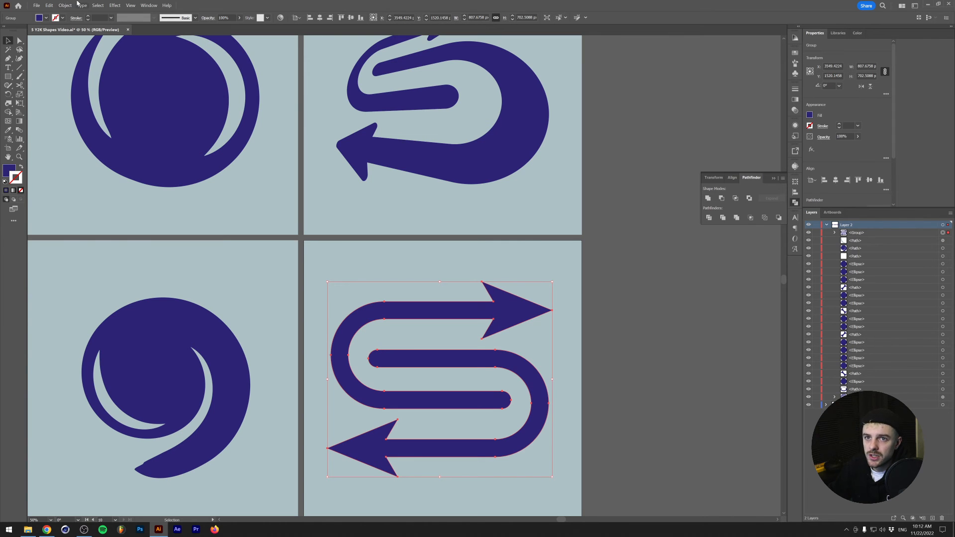
- Apply a 3D (Classic) Rotate effect to the united arrows with rotations of 28°, 29° and 1° and a perspective of 102°
left_click(115, 5)
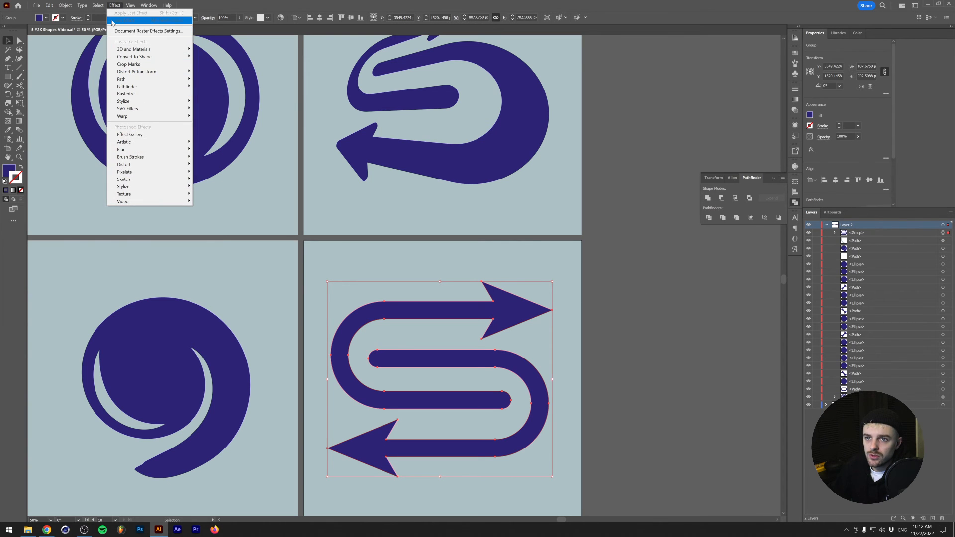
mouse_move(132, 49)
mouse_move(241, 88)
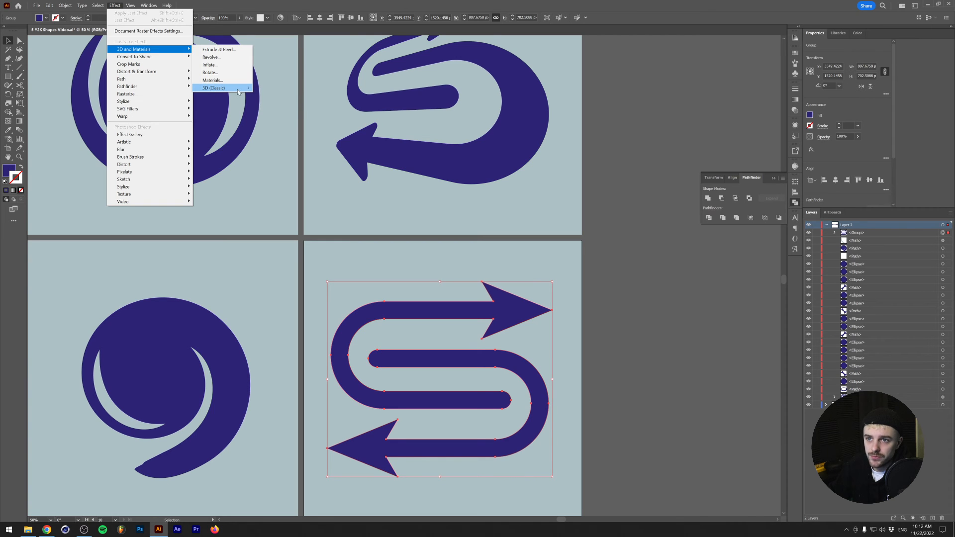
left_click(278, 103)
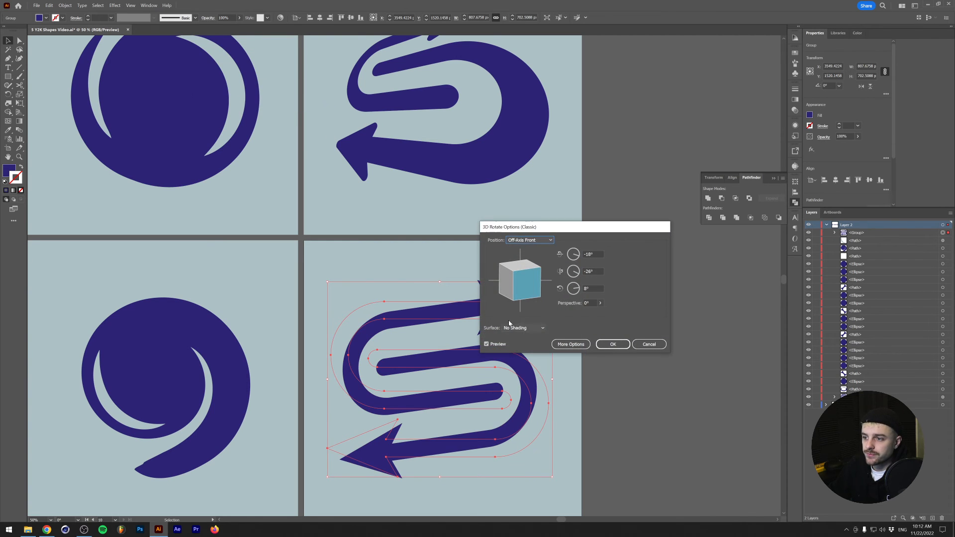
left_click_drag(523, 286, 517, 272)
left_click(579, 289)
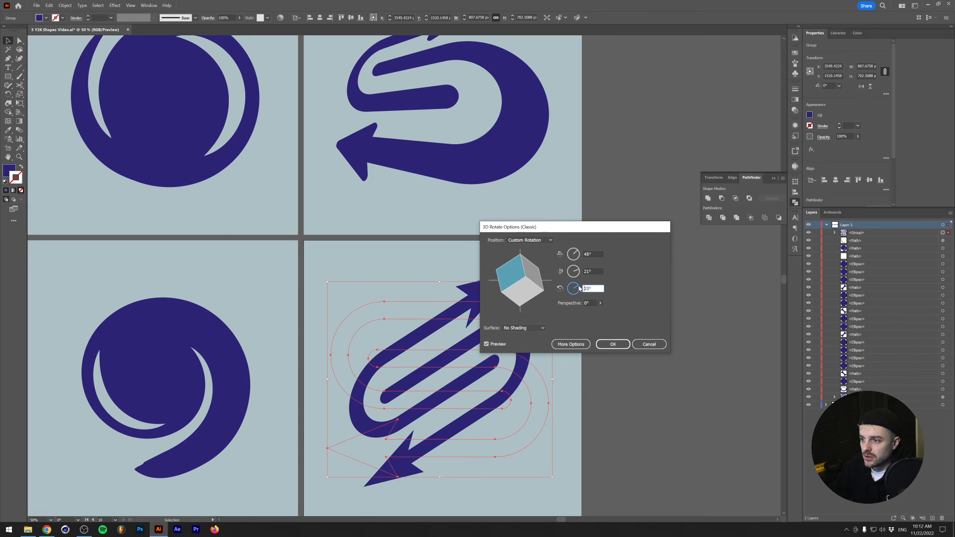
left_click_drag(580, 289, 590, 315)
left_click(600, 302)
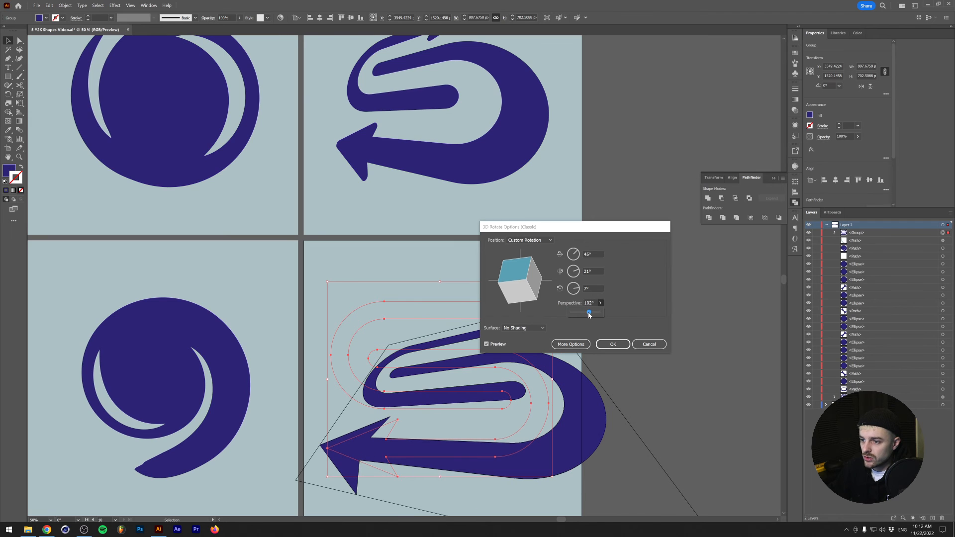
left_click_drag(539, 284, 517, 281)
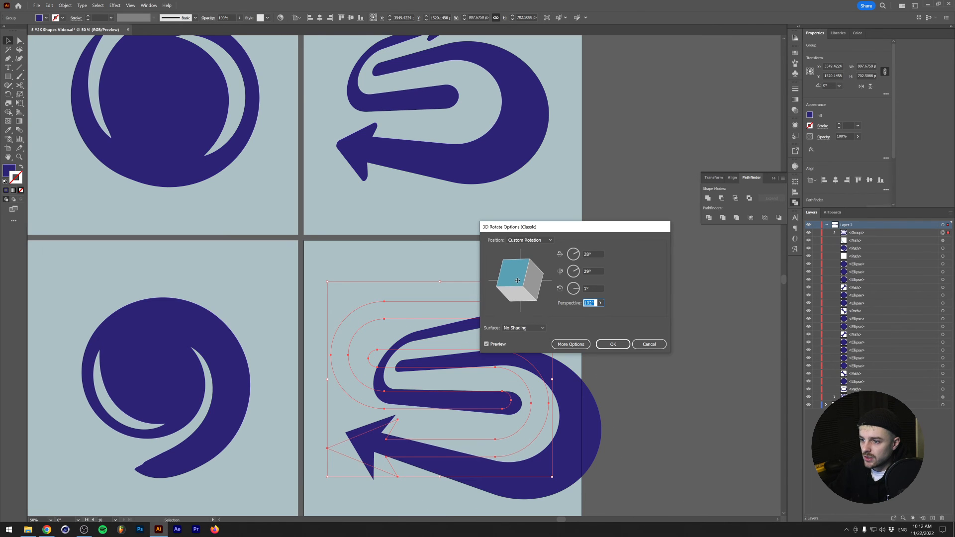
left_click_drag(530, 226, 586, 163)
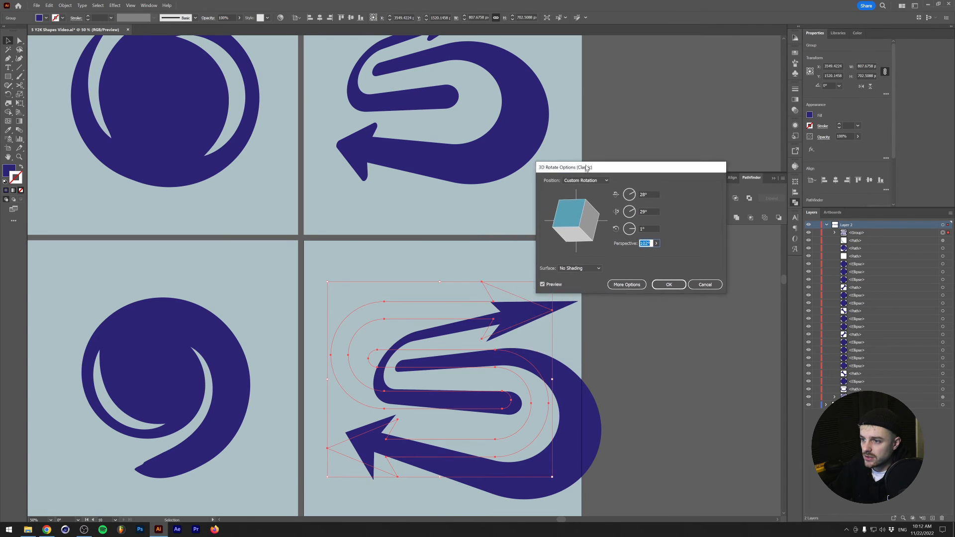
left_click(670, 282)
- Round the three outer corners of each arrowhead to about 16 px in outline view and return to the preview
scroll(467, 308, "down", 1)
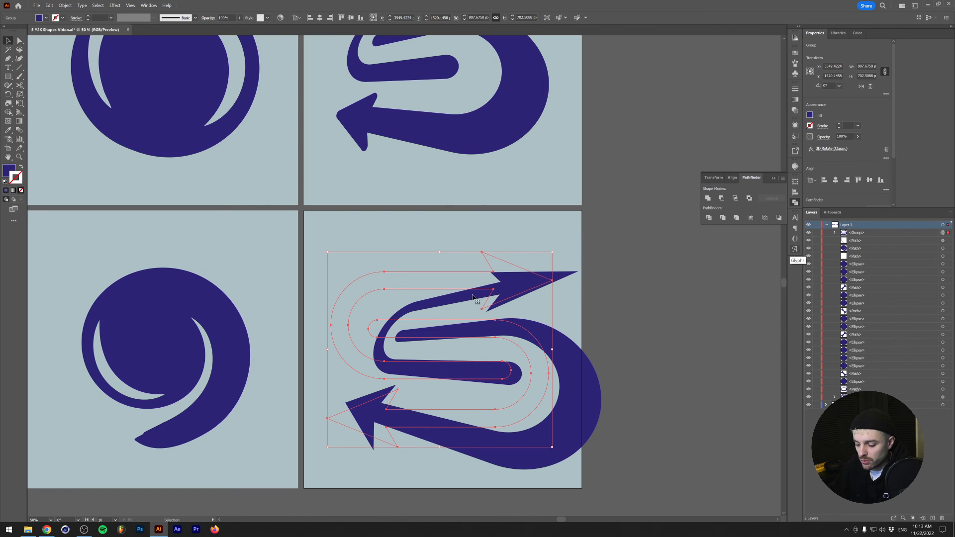
key("a")
key("ctrl+y")
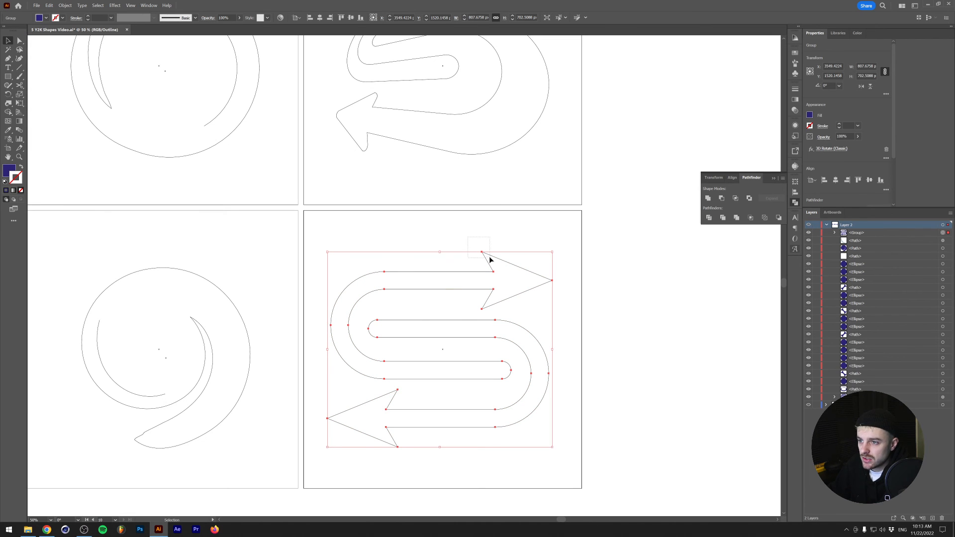
left_click(19, 40)
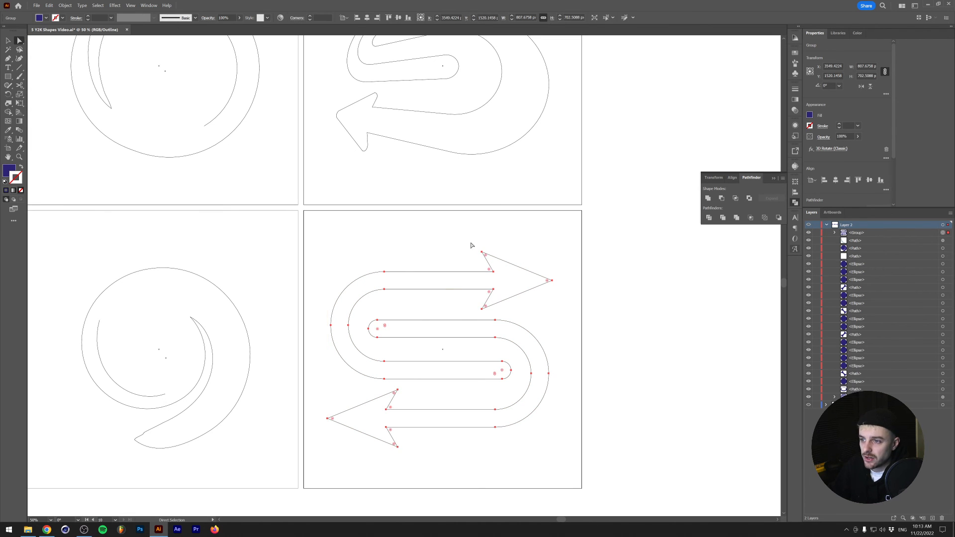
left_click_drag(470, 244, 490, 268)
left_click_drag(472, 302, 478, 311)
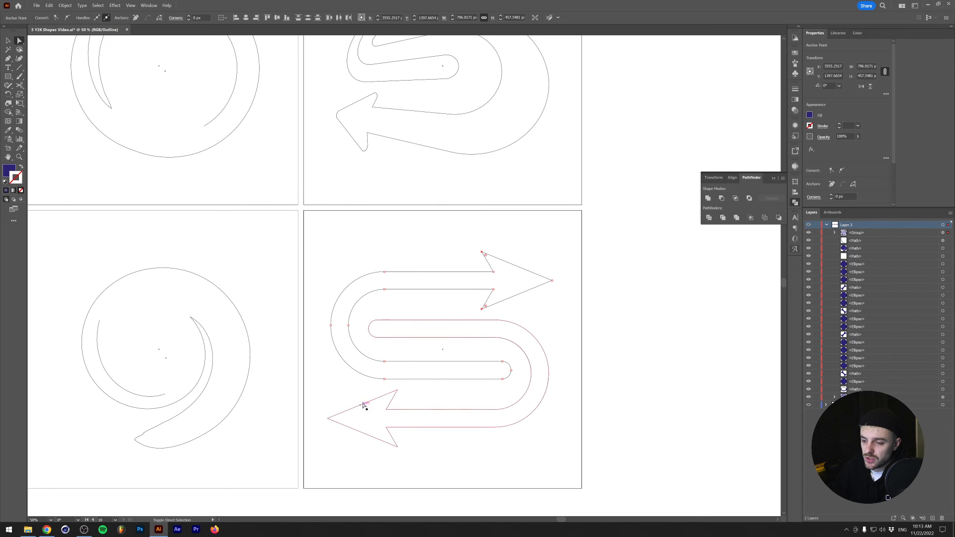
left_click_drag(379, 390, 422, 398)
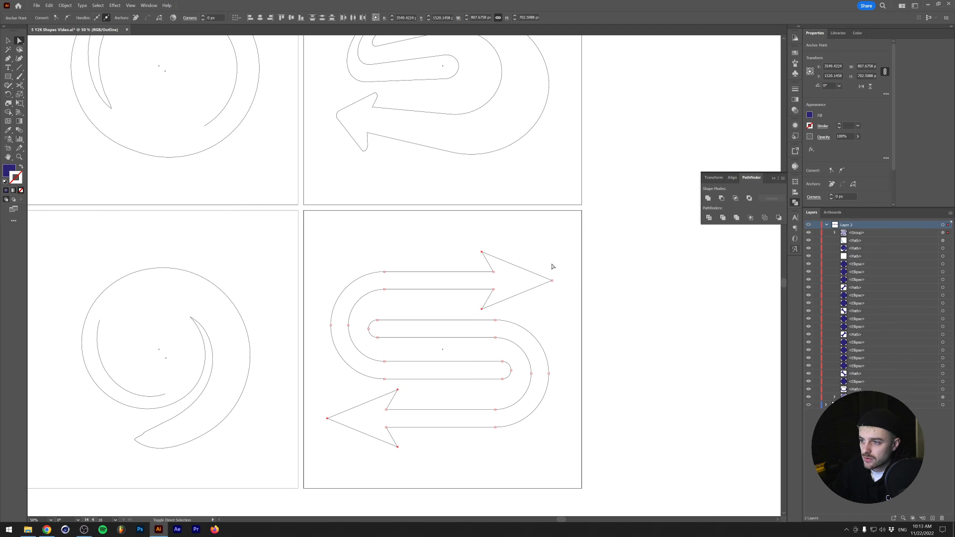
left_click_drag(547, 282, 540, 278)
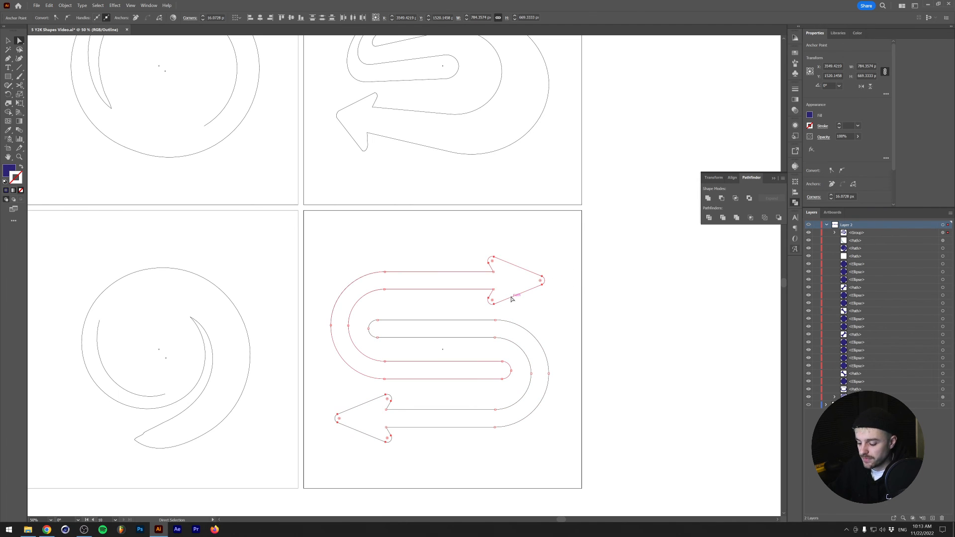
key("v")
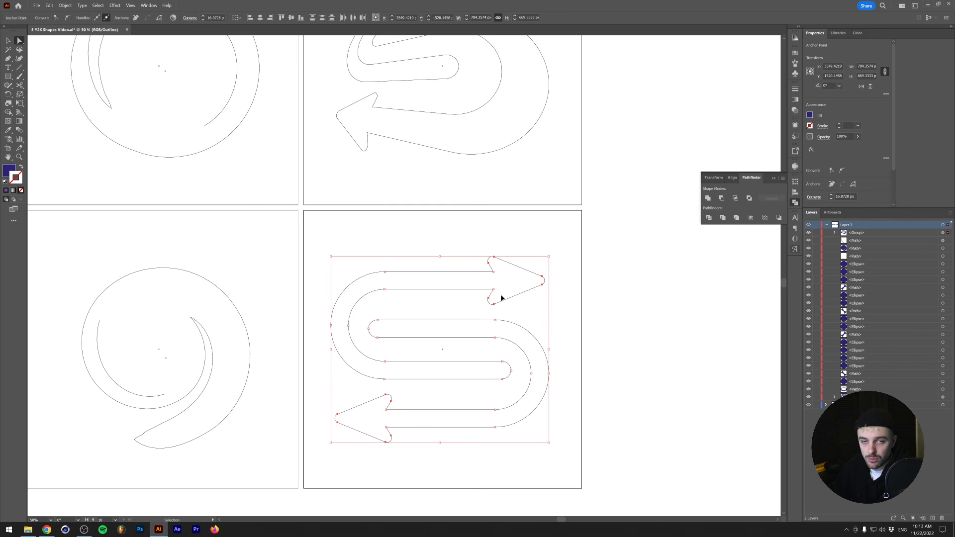
key("ctrl+y")
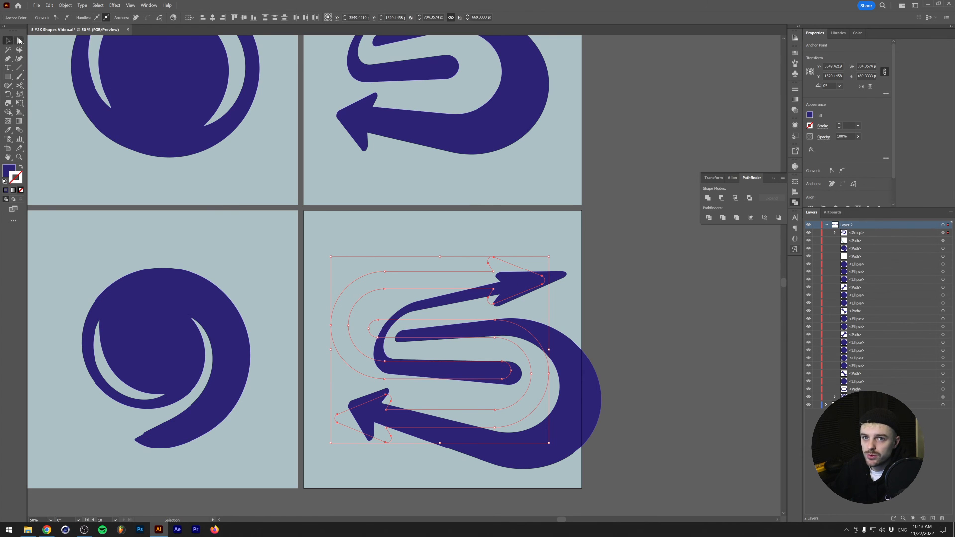
- Move the rotated arrows up and left to fit inside their artboard, expand their appearance and open the resulting group in the layer list
left_click_drag(459, 339, 422, 312)
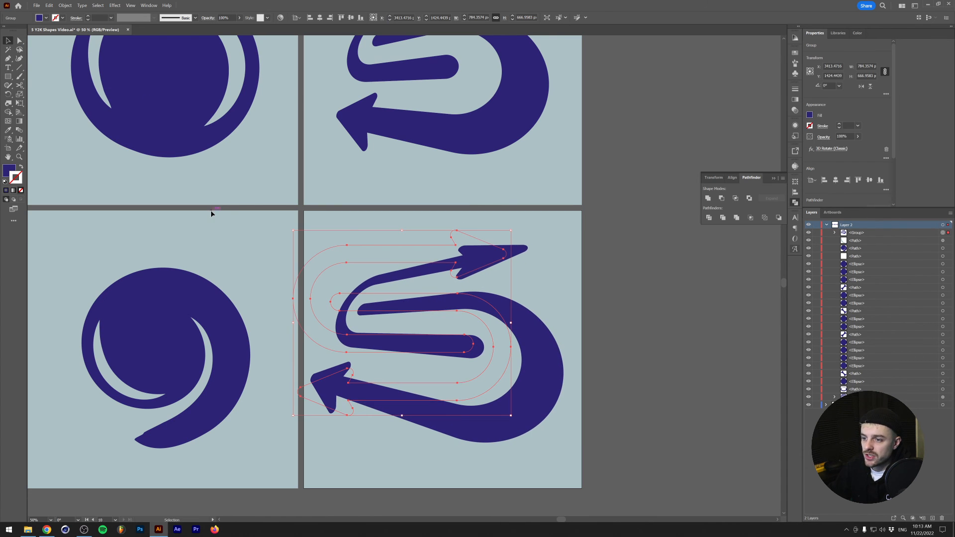
left_click(65, 6)
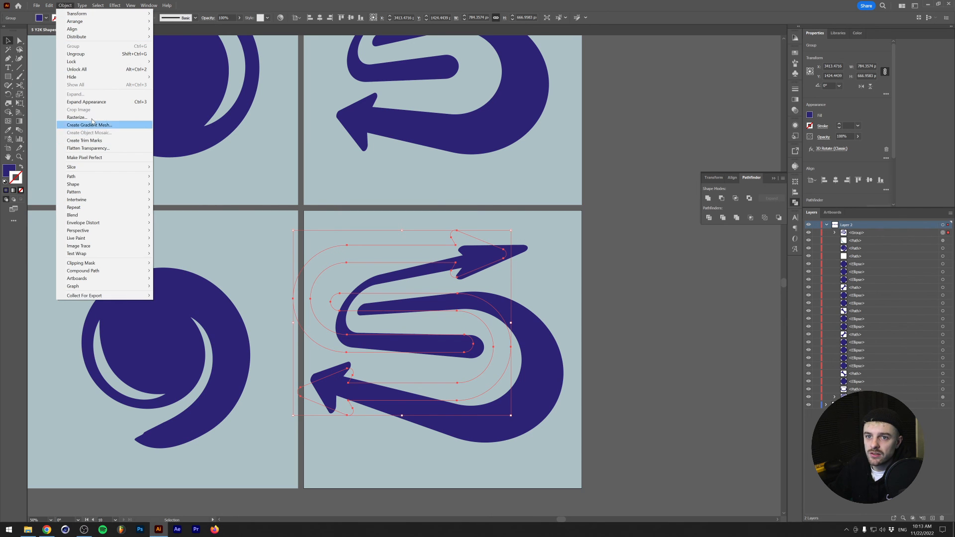
left_click(87, 102)
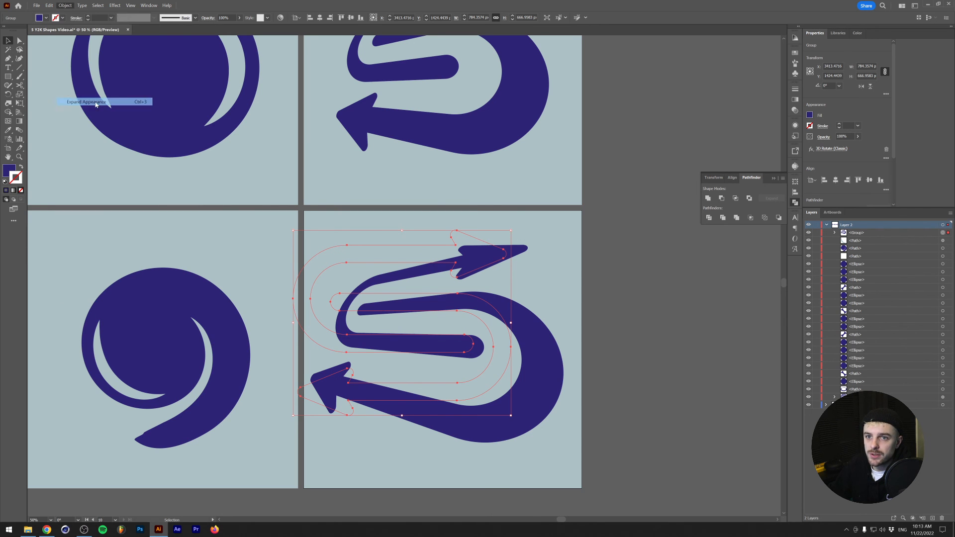
left_click(835, 233)
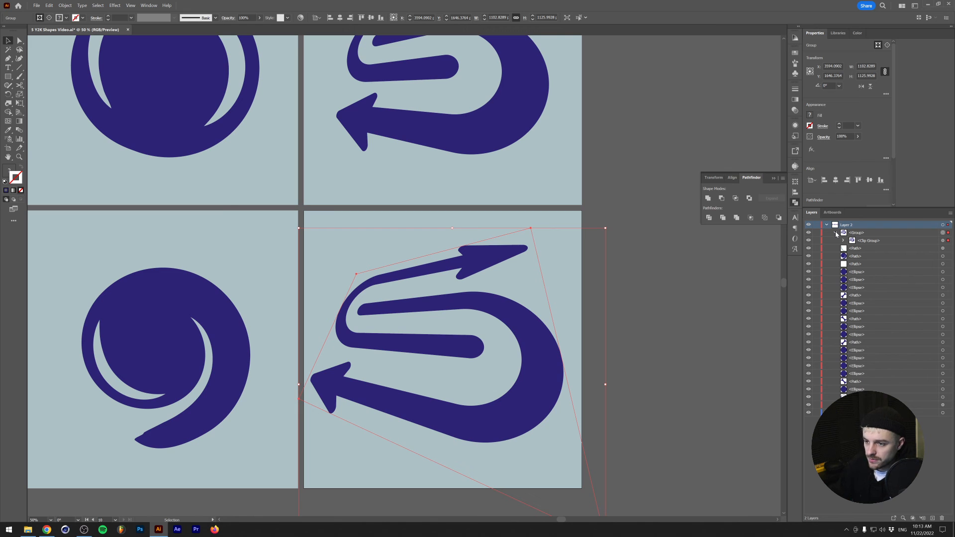
- Ungroup the expanded double arrow and release its clipping mask
key("ctrl+shift+g")
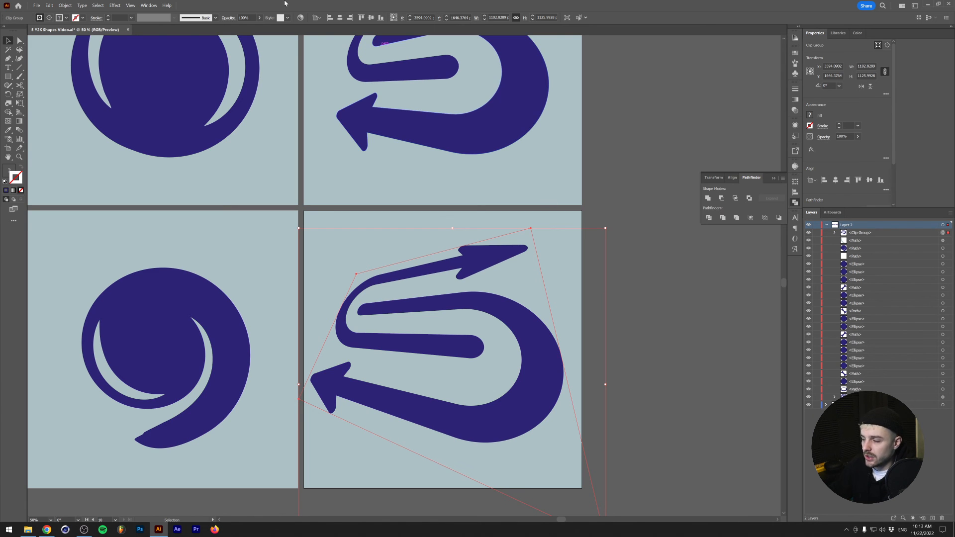
left_click(65, 5)
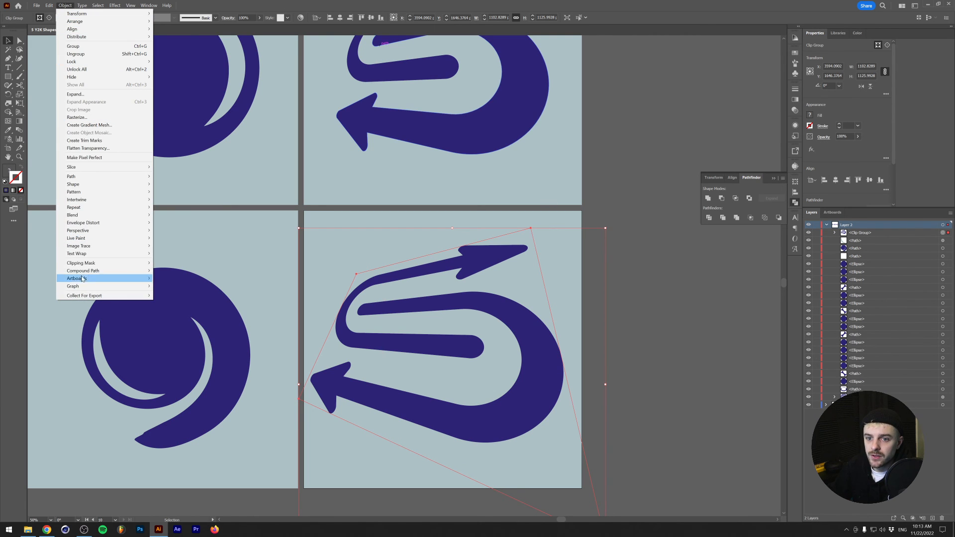
mouse_move(92, 264)
left_click(172, 270)
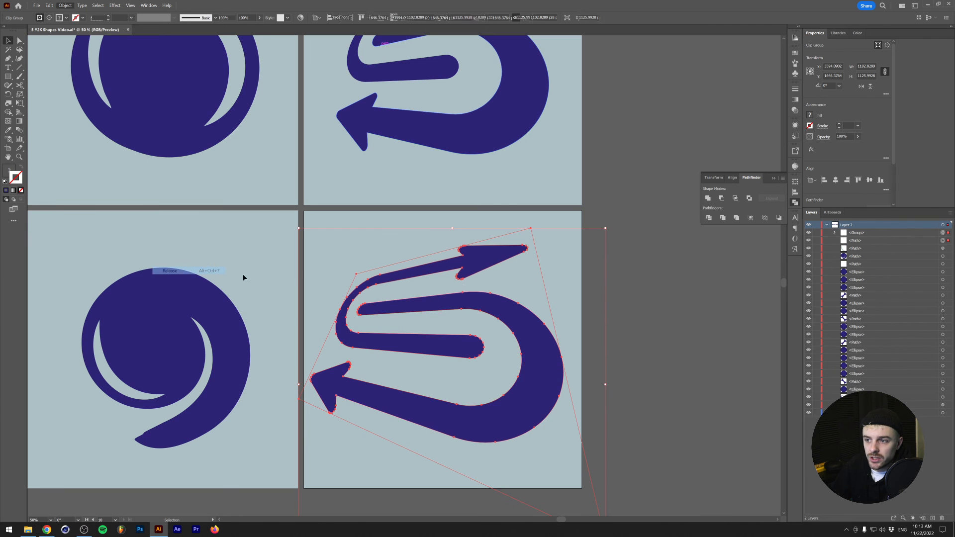
- Delete the empty clipping path left around the double arrow and view all the artboards together with the panels hidden
left_click(540, 269)
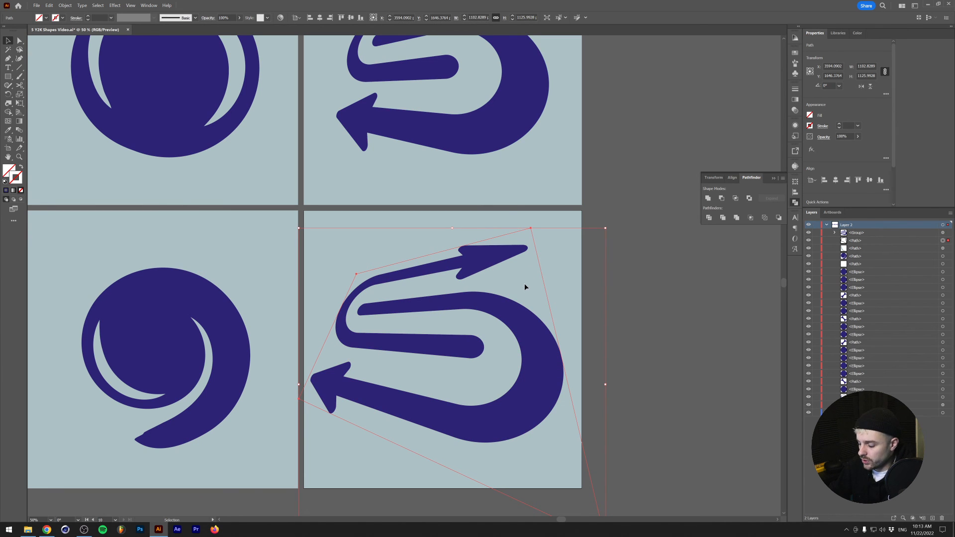
key("Delete")
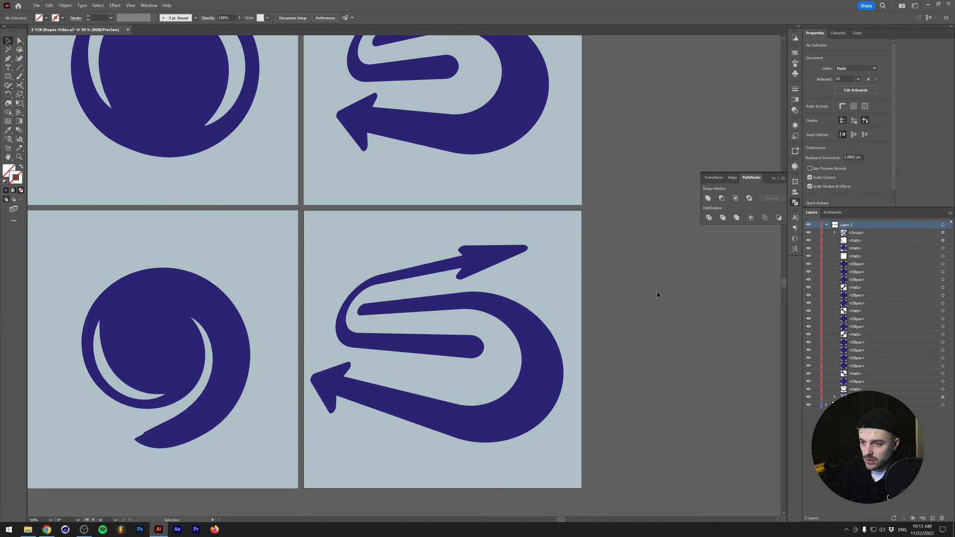
scroll(450, 410, "down", 2)
key("Tab")
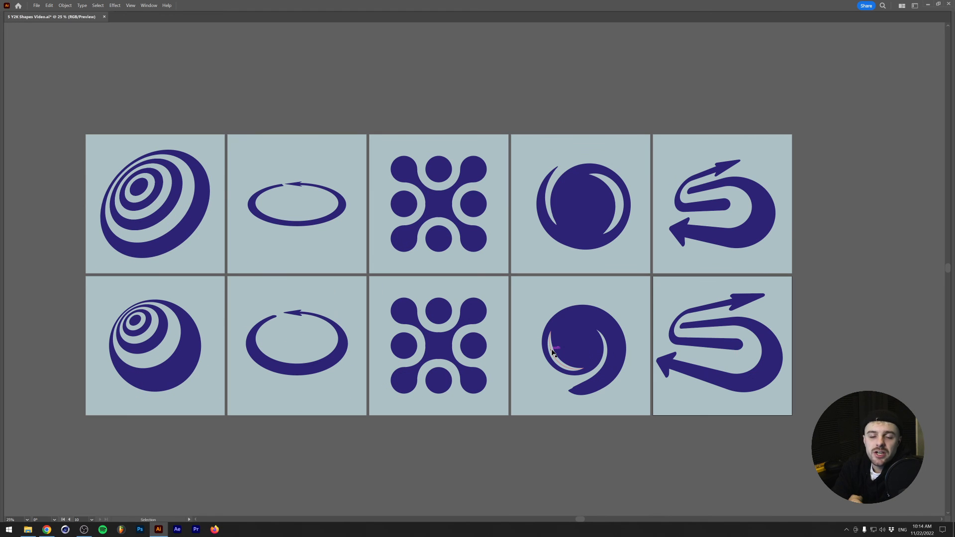